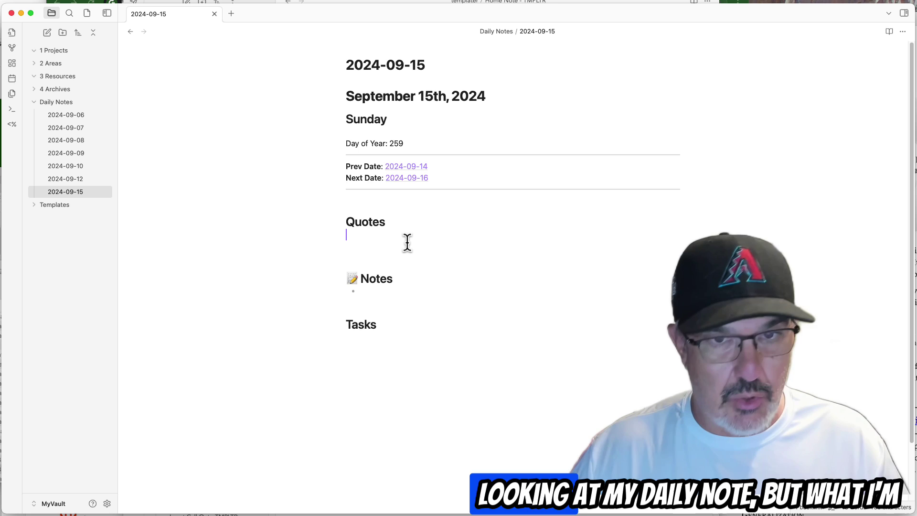
Create an 'Area - Home Owner' subfolder inside the 2 Areas folder.
{"action": "left_click", "coordinate": [60, 69]}
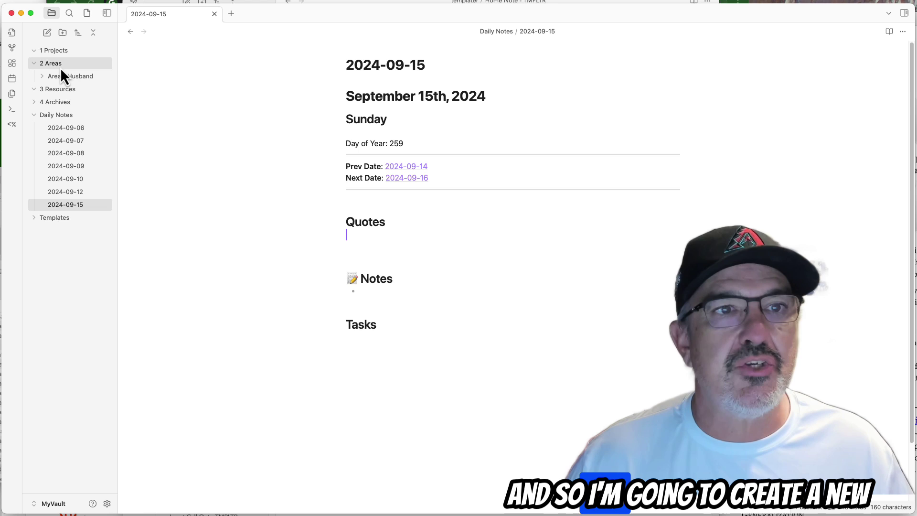
{"action": "right_click", "coordinate": [61, 70]}
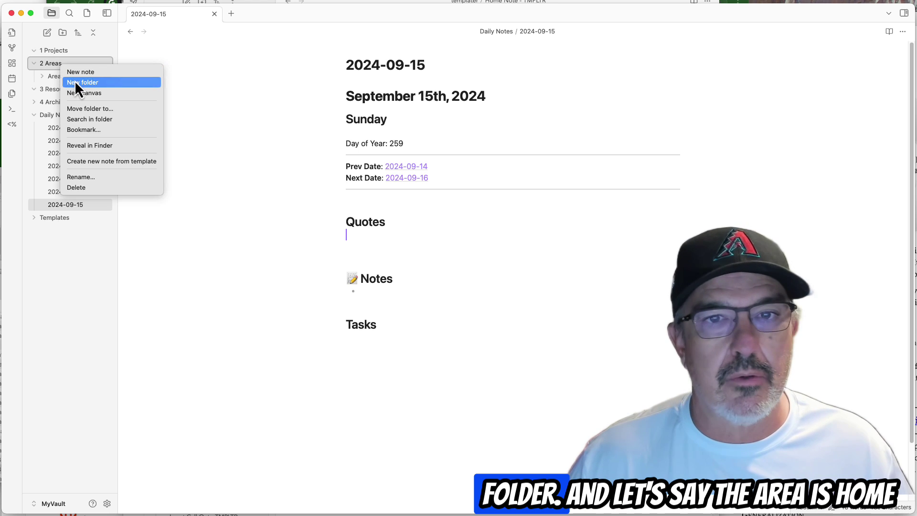
{"action": "left_click", "coordinate": [75, 81]}
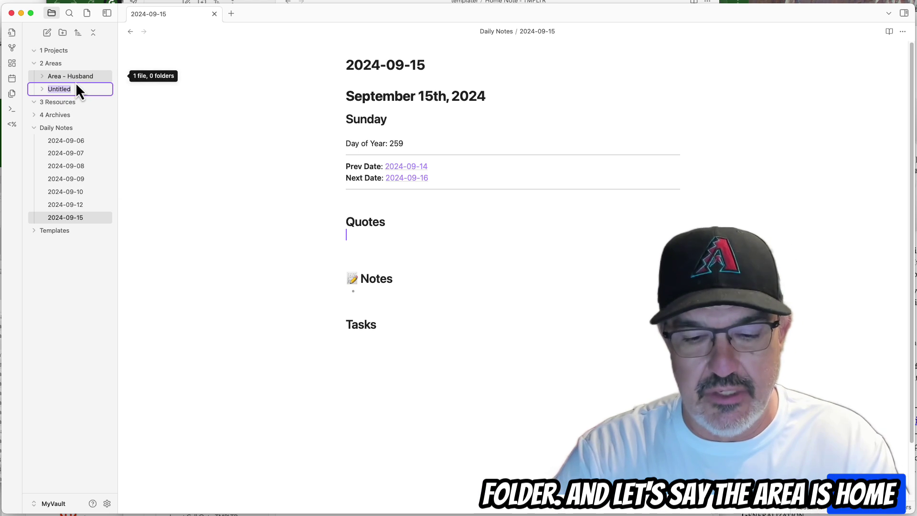
{"action": "type", "text": "Area -"}
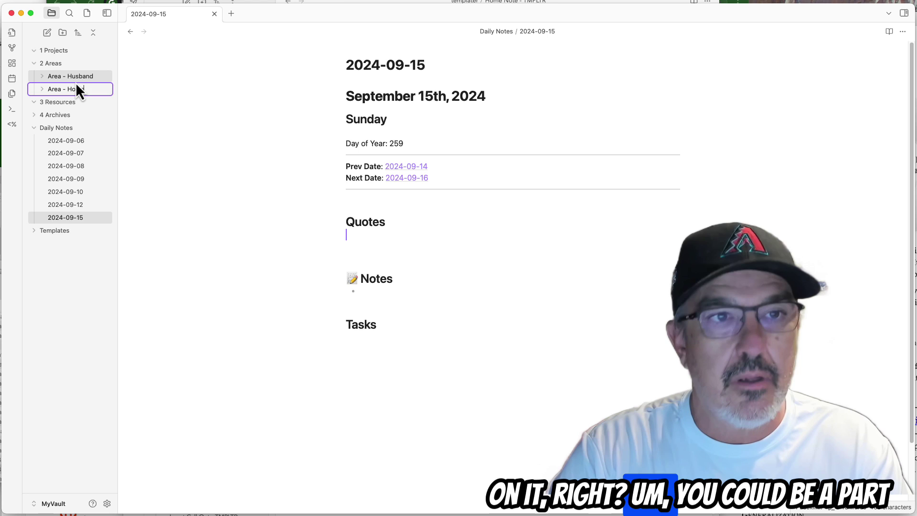
{"action": "type", "text": " Home Owner"}
{"action": "key", "text": "Return"}
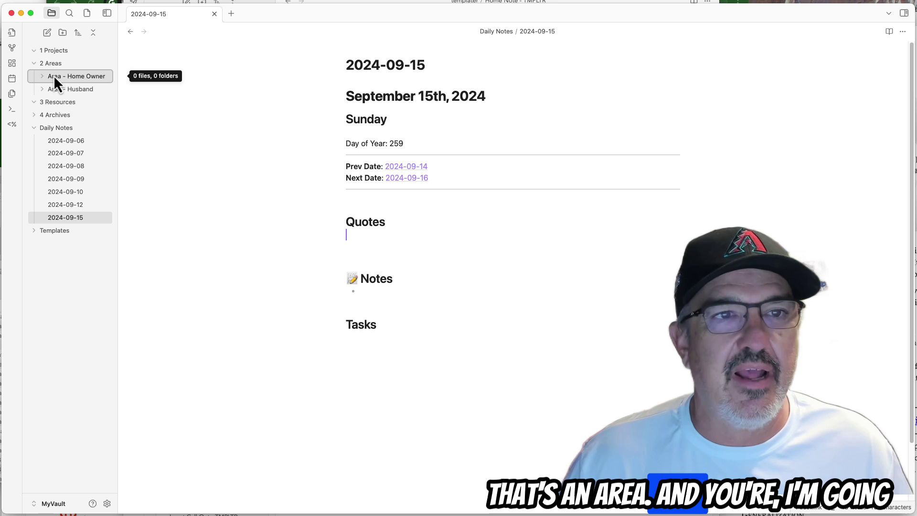
{"action": "left_click", "coordinate": [53, 76]}
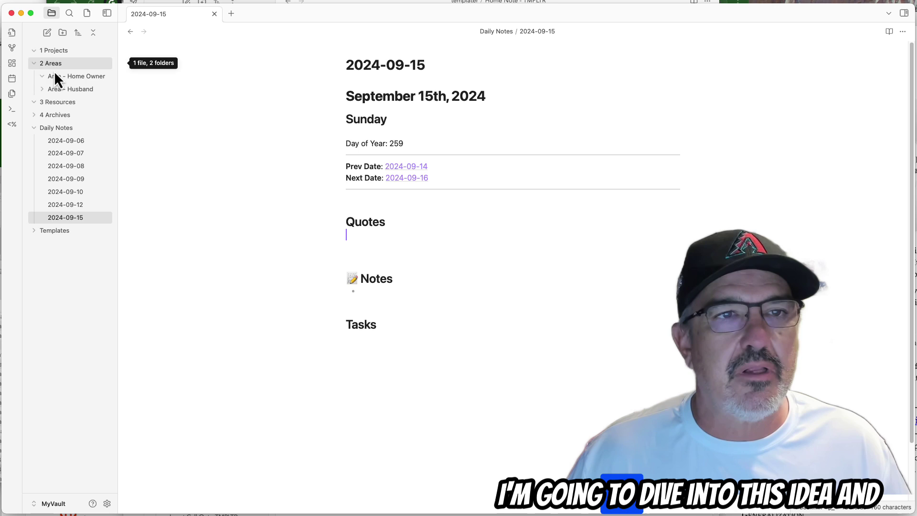
Add a note titled '_Home Owner Note Index' in Area - Home Owner, cursor in its body.
{"action": "left_click", "coordinate": [59, 76]}
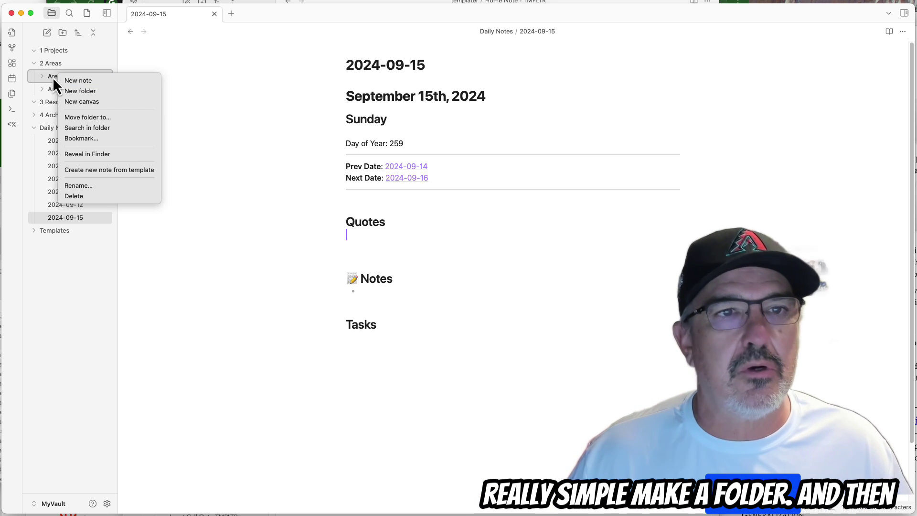
{"action": "left_click", "coordinate": [73, 81]}
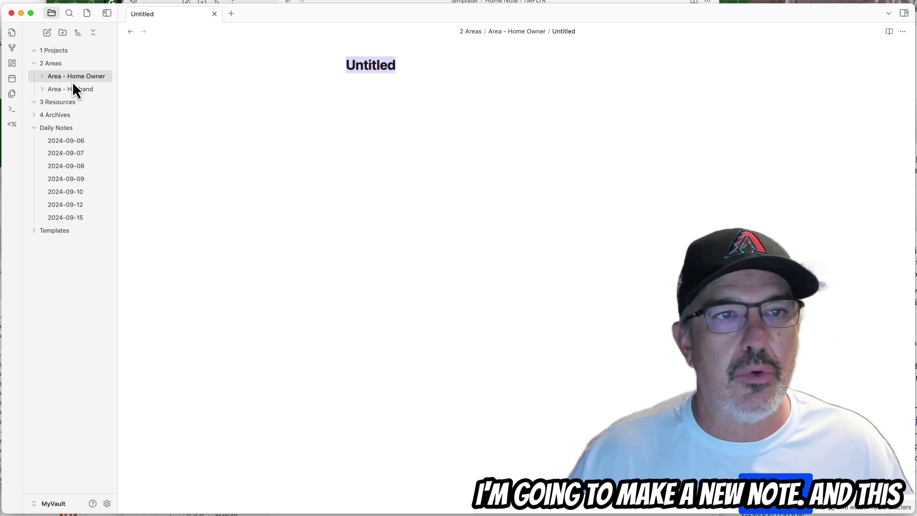
{"action": "key", "text": "BackSpace"}
{"action": "type", "text": "_"}
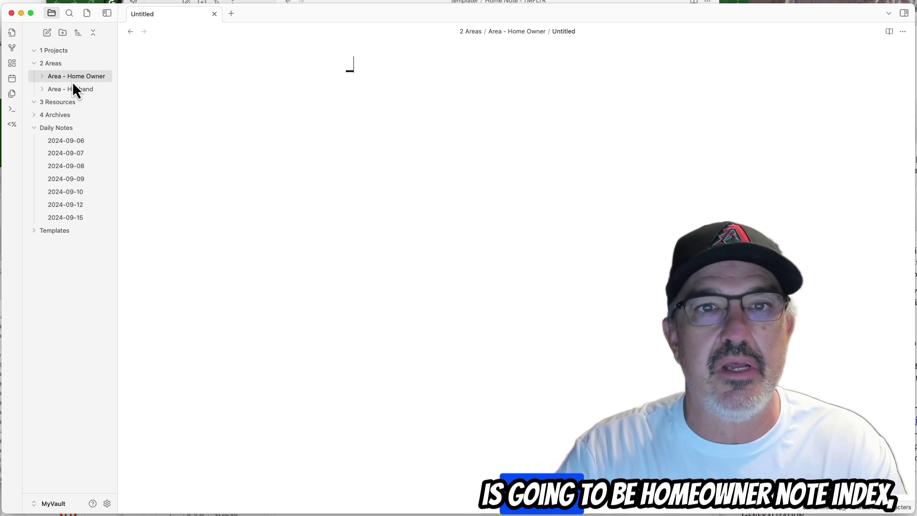
{"action": "type", "text": "Home Owner "}
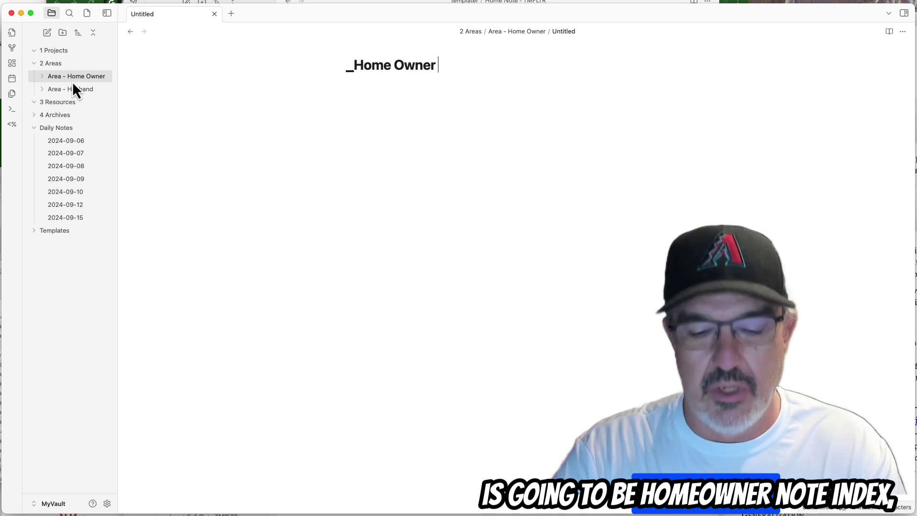
{"action": "type", "text": "Note Index"}
{"action": "key", "text": "Return"}
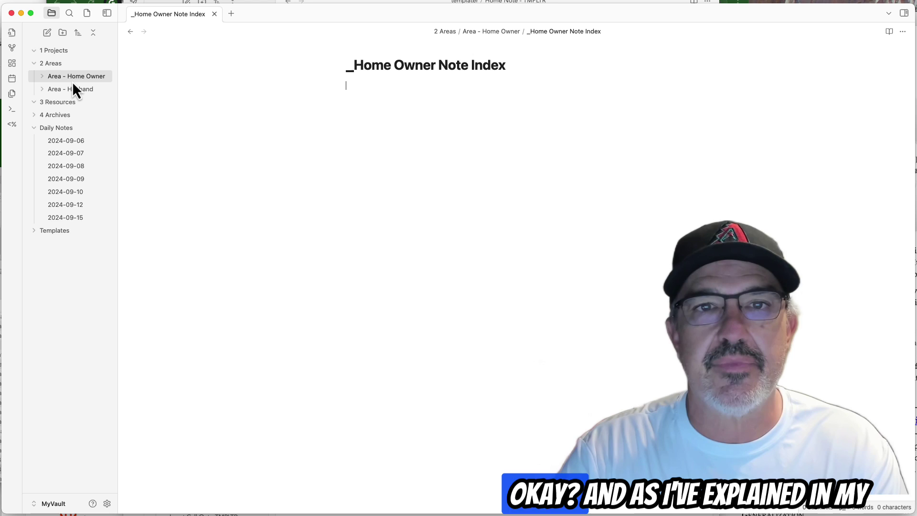
{"action": "left_click", "coordinate": [31, 231]}
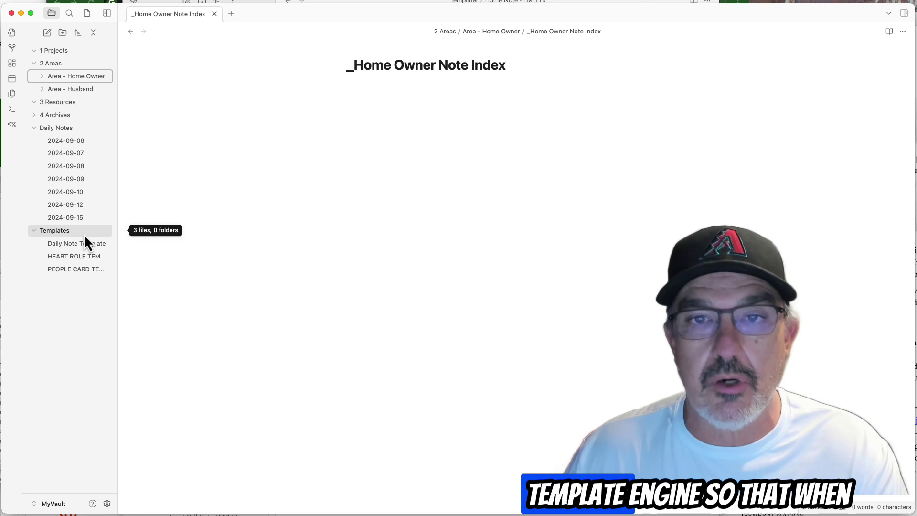
{"action": "left_click", "coordinate": [360, 88]}
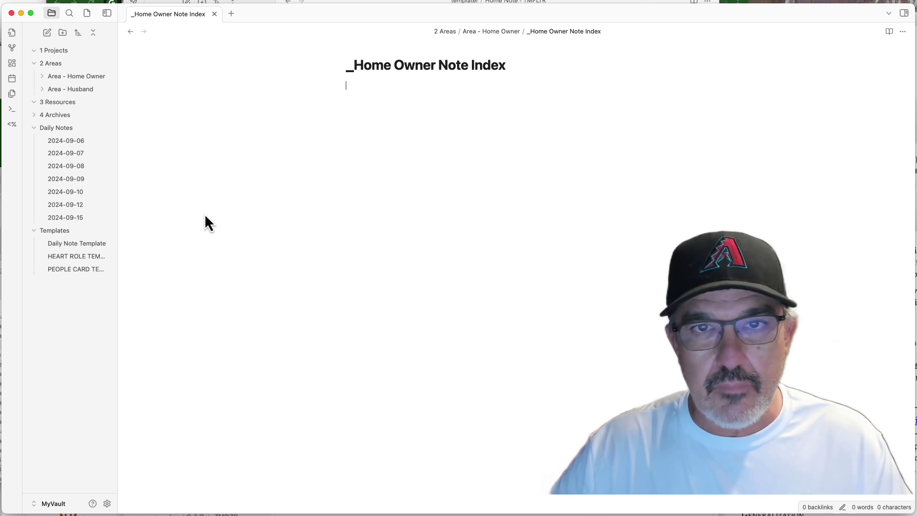
Insert the HEART ROLE TEMPLATE into the note, adding its properties, RoleCard tag and sections.
{"action": "key", "text": "alt+e"}
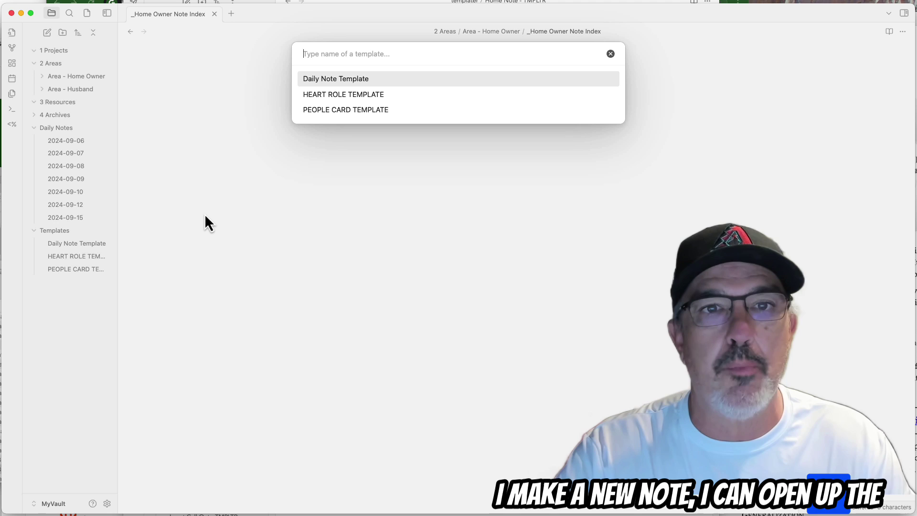
{"action": "key", "text": "Down"}
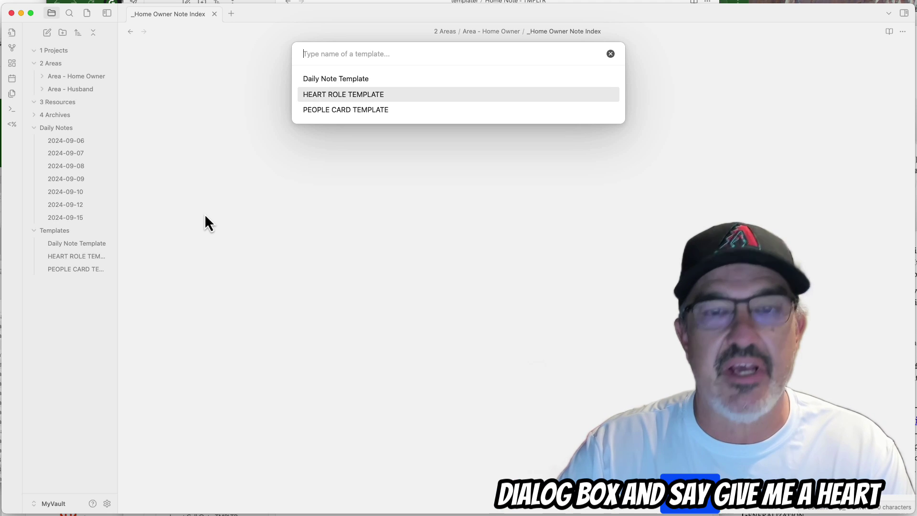
{"action": "key", "text": "Return"}
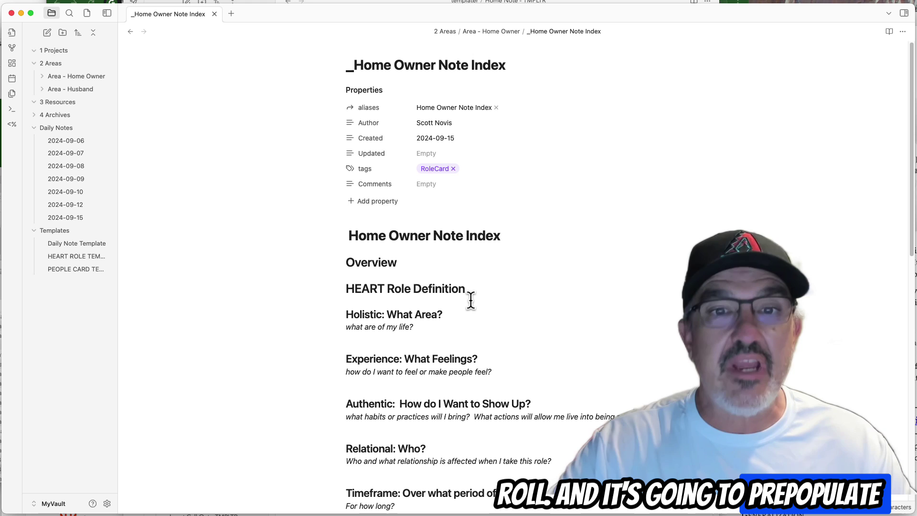
{"action": "scroll", "coordinate": [468, 301], "scroll_direction": "down", "scroll_amount": 5}
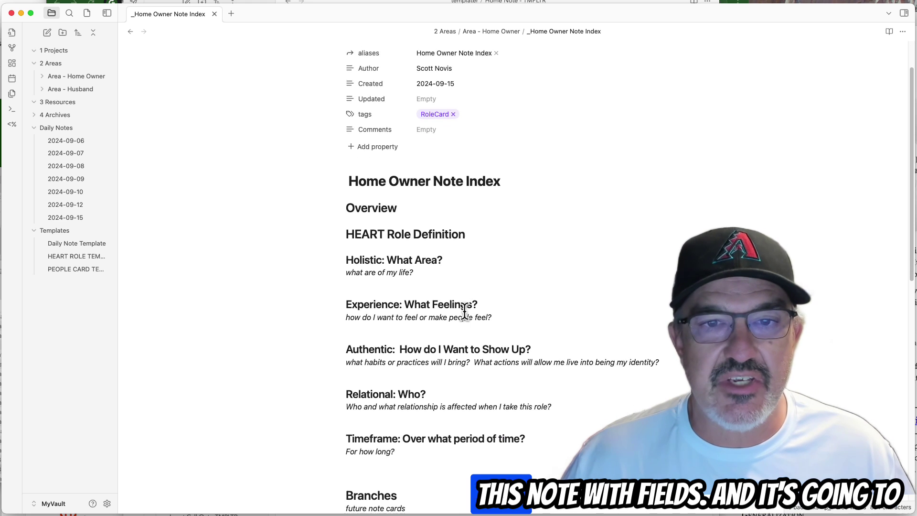
{"action": "scroll", "coordinate": [463, 314], "scroll_direction": "up", "scroll_amount": 5}
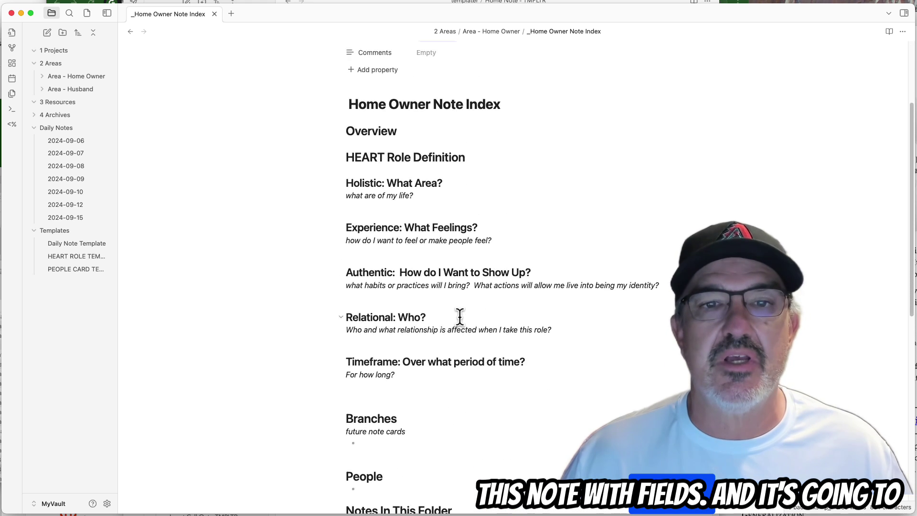
{"action": "left_click", "coordinate": [416, 184]}
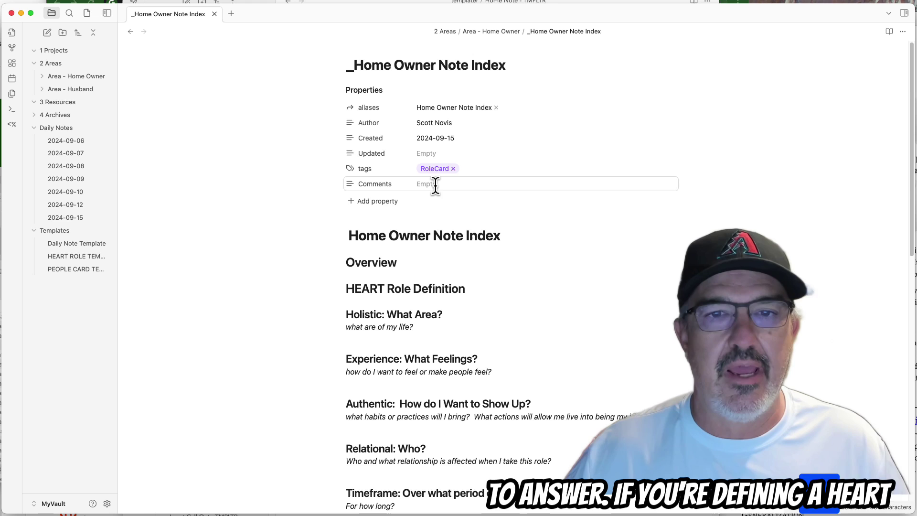
Write the Overview: best ideas as of [[2024-09-15]] on being the best home owner.
{"action": "left_click", "coordinate": [413, 264]}
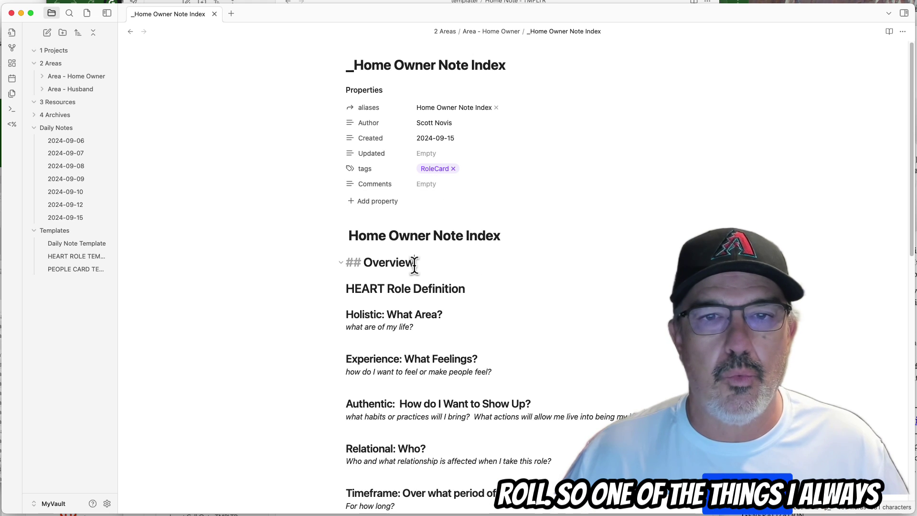
{"action": "key", "text": "Return"}
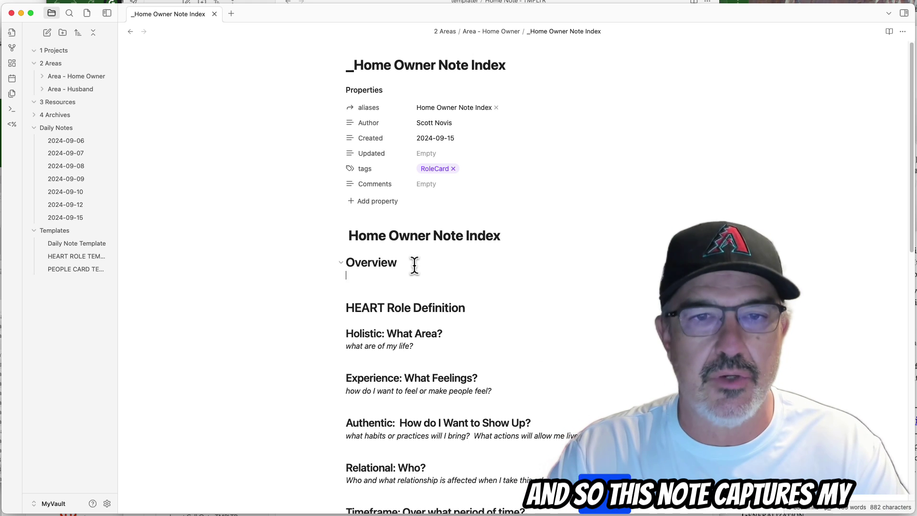
{"action": "type", "text": "This captu"}
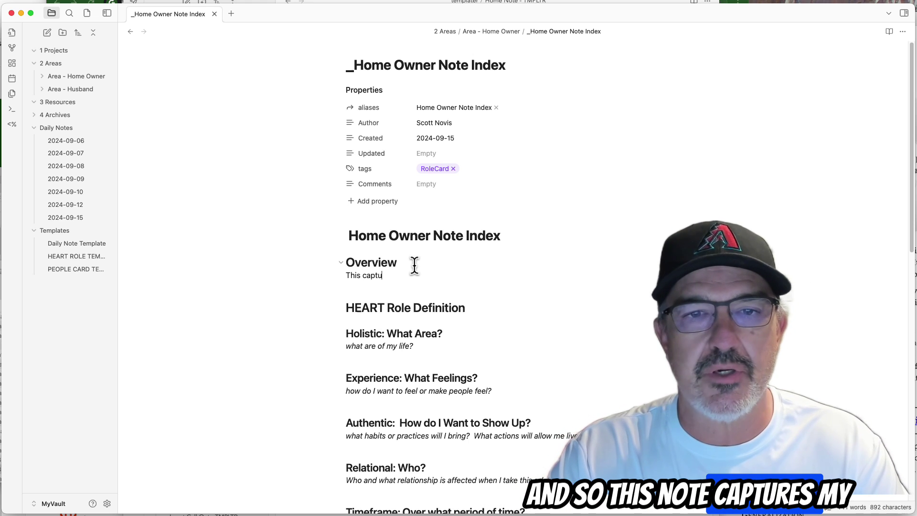
{"action": "type", "text": "res my thought"}
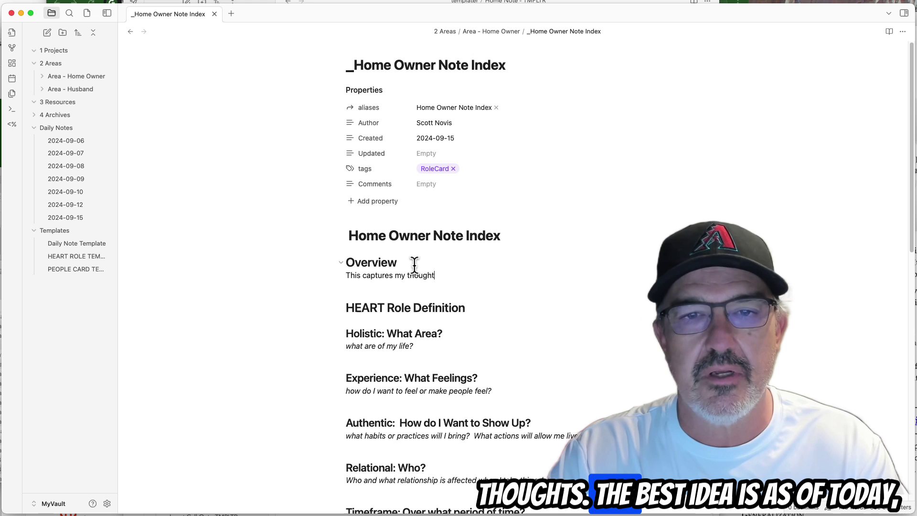
{"action": "type", "text": "s and best ideas as of"}
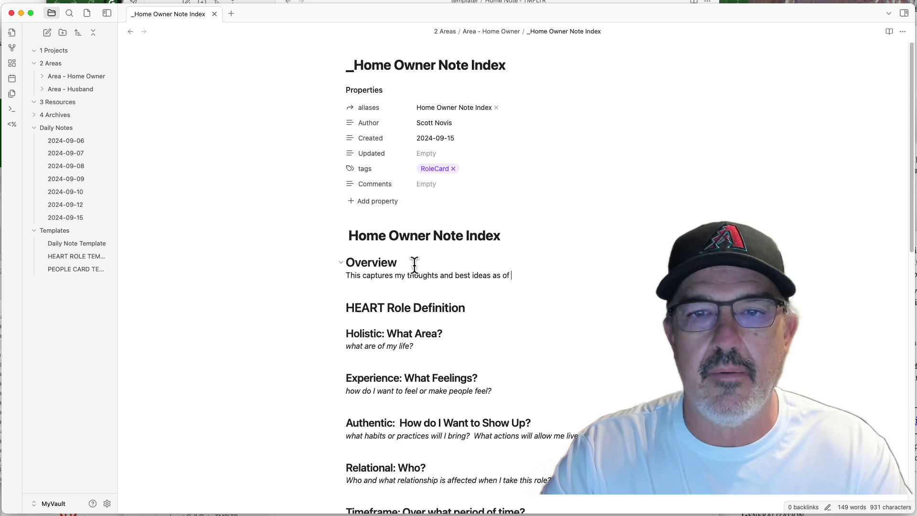
{"action": "key", "text": "BackSpace"}
{"action": "key", "text": "BackSpace"}
{"action": "key", "text": "BackSpace"}
{"action": "key", "text": "BackSpace"}
{"action": "key", "text": "BackSpace"}
{"action": "key", "text": "BackSpace"}
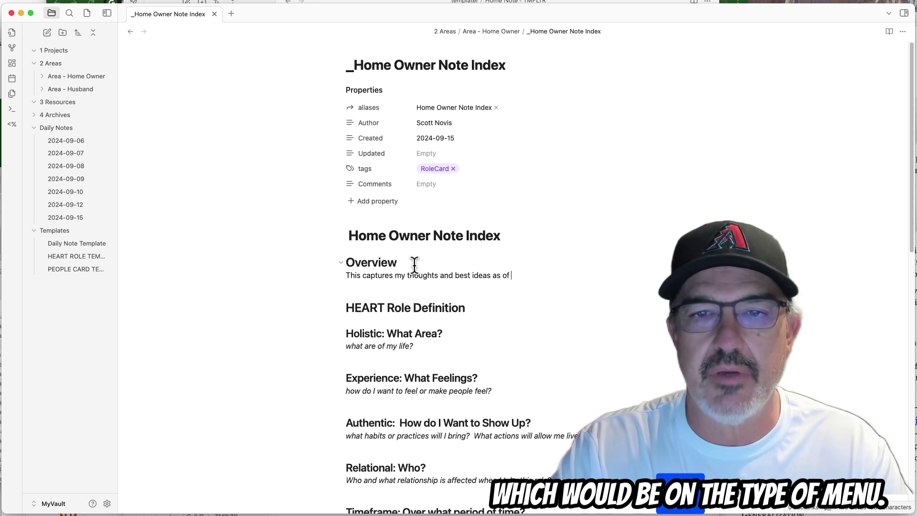
{"action": "type", "text": "[["}
{"action": "type", "text": "2024"}
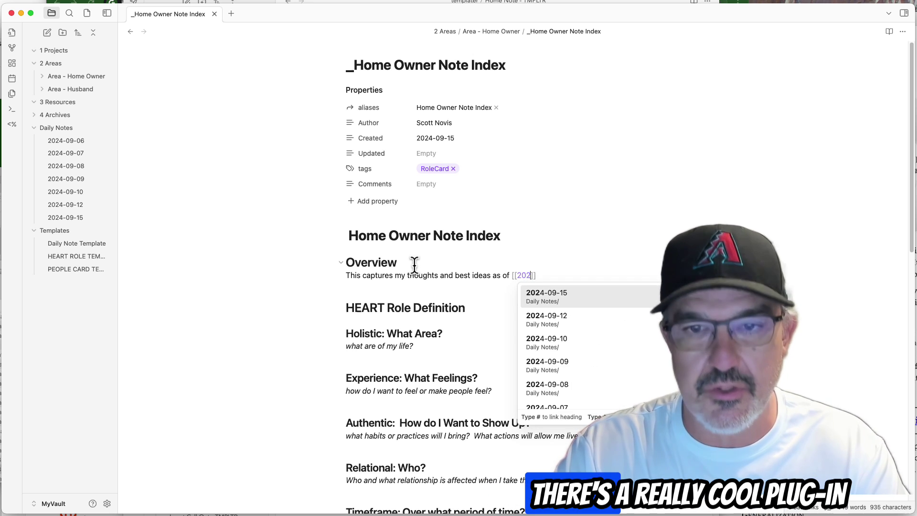
{"action": "key", "text": "Return"}
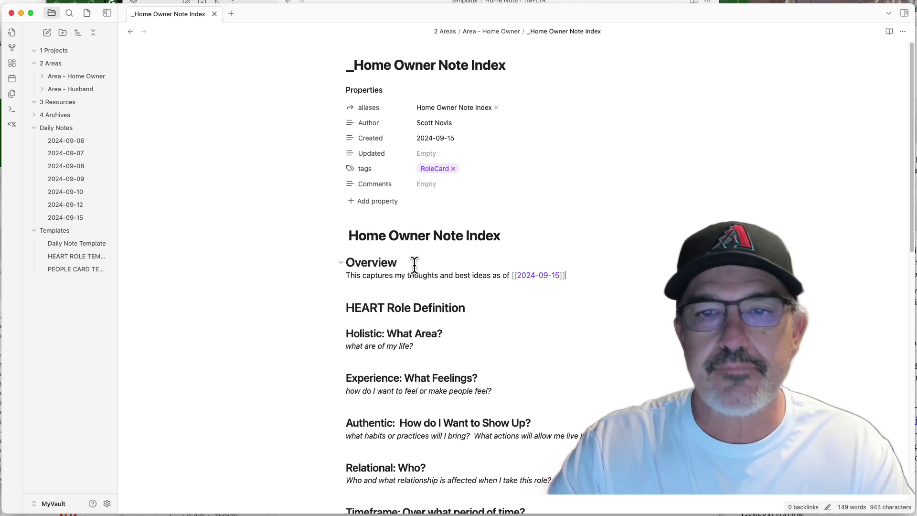
{"action": "type", "text": ", "}
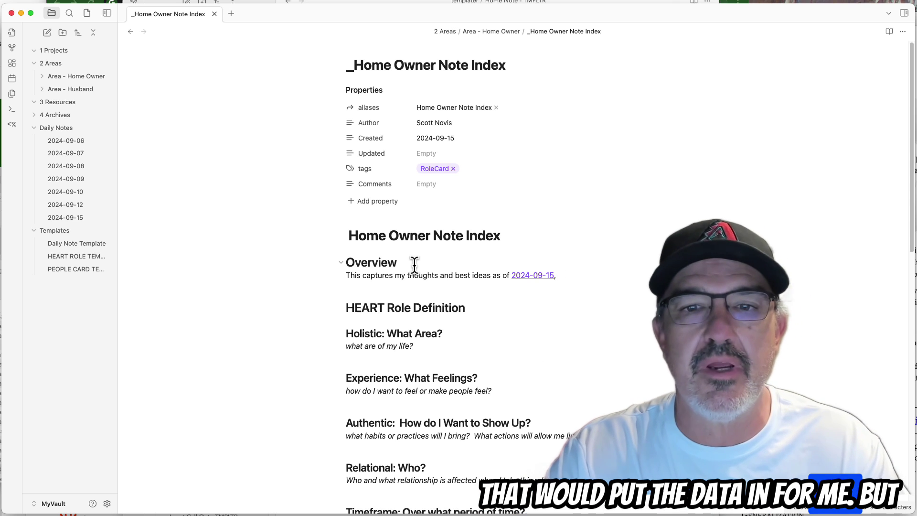
{"action": "type", "text": "of"}
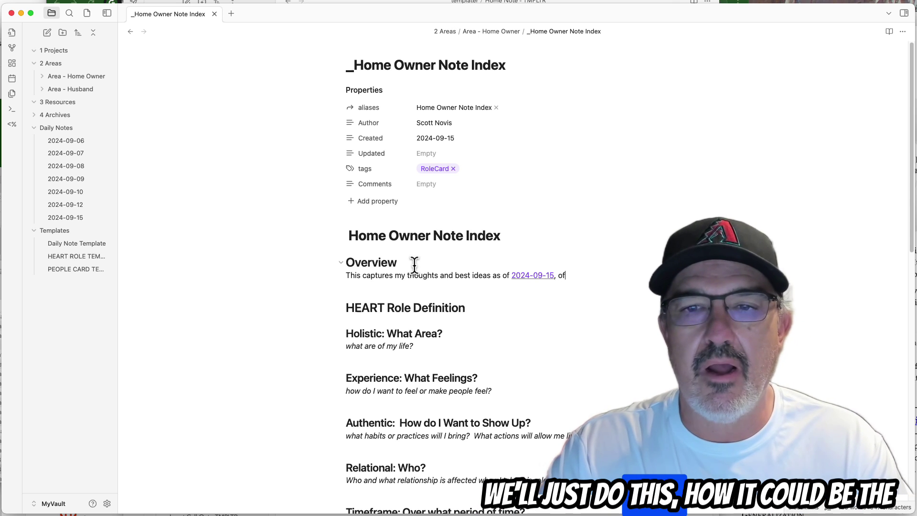
{"action": "type", "text": " how to be the be"}
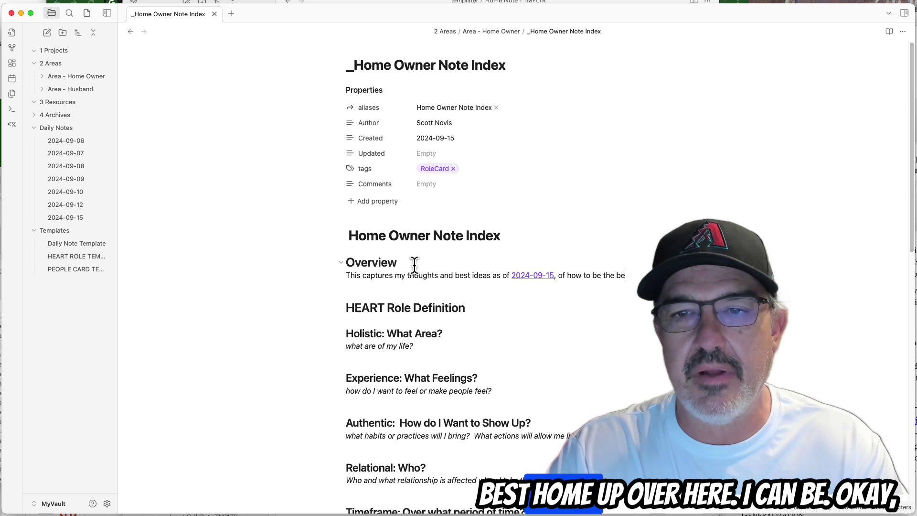
{"action": "type", "text": "st home I can b"}
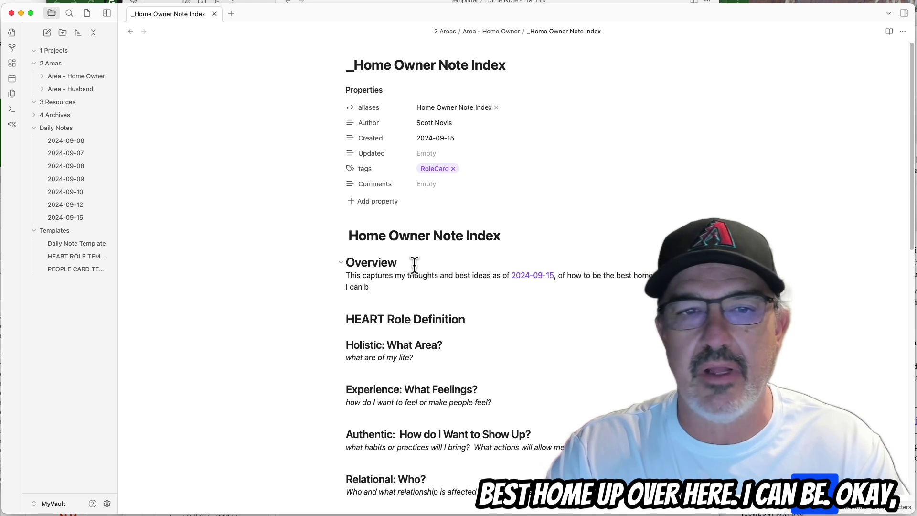
{"action": "key", "text": "Down"}
{"action": "key", "text": "Down"}
{"action": "key", "text": "Down"}
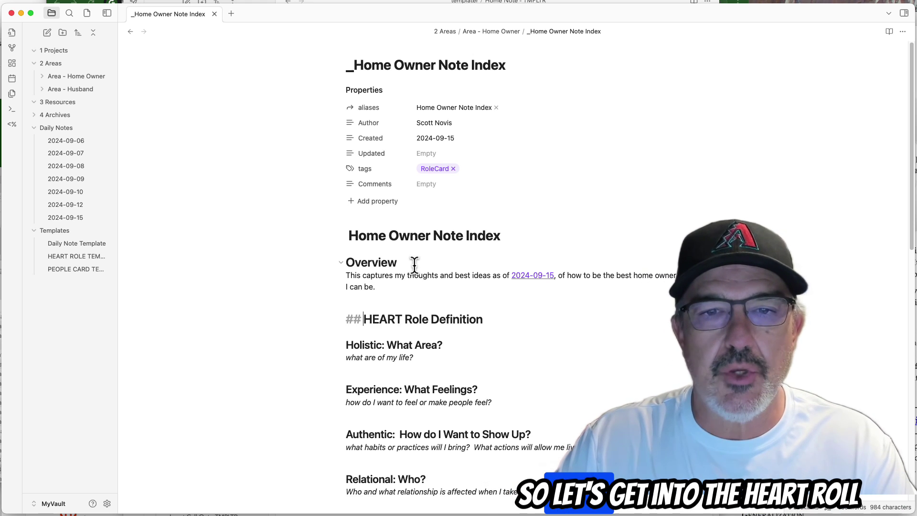
{"action": "key", "text": "Down"}
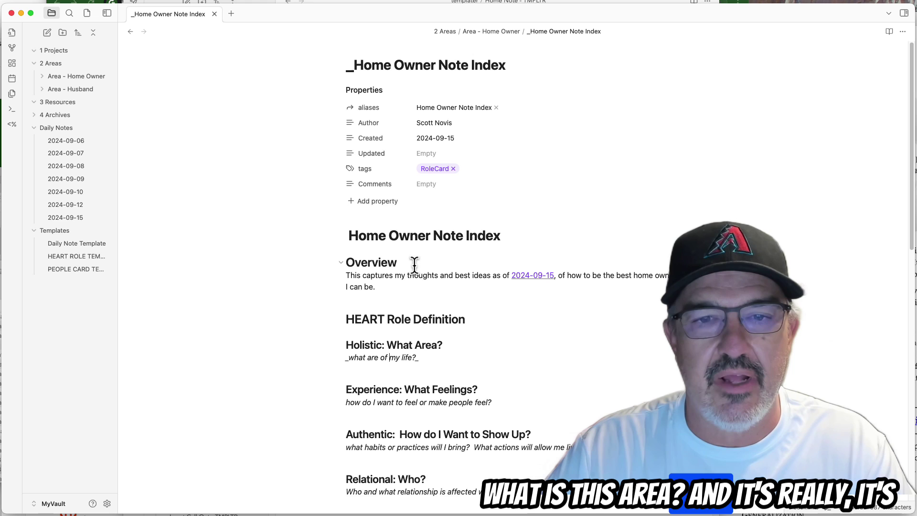
Replace the Holistic placeholder with 'My primary residence in Tempe Arizona.'.
{"action": "key", "text": "Right"}
{"action": "key", "text": "Right"}
{"action": "key", "text": "Right"}
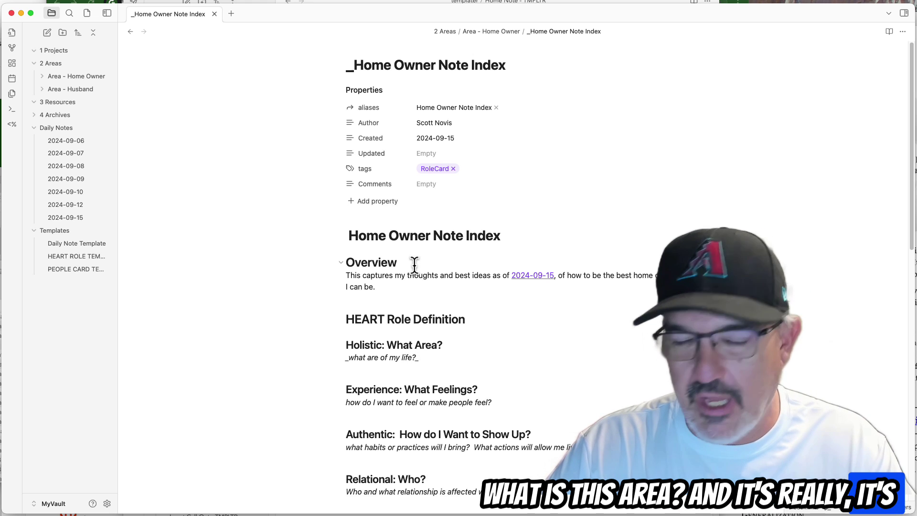
{"action": "key", "text": "super+shift+Left"}
{"action": "type", "text": "My "}
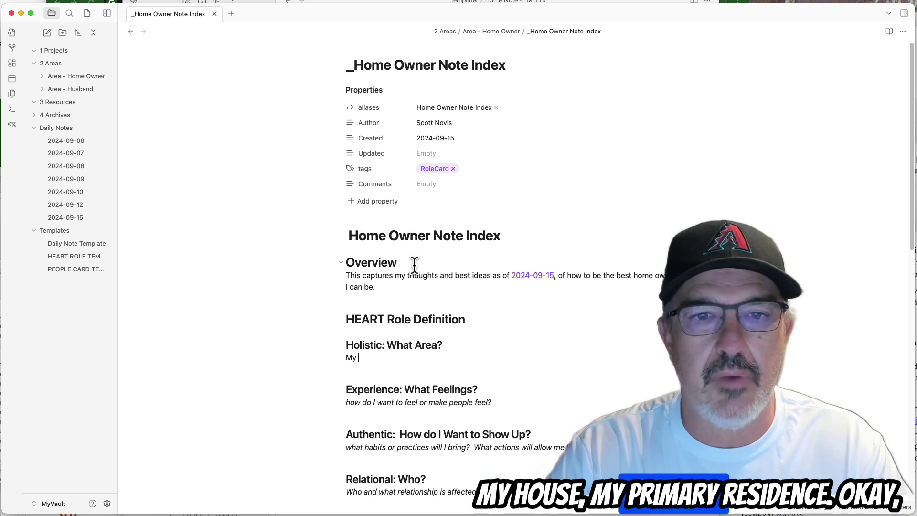
{"action": "type", "text": "primary resi"}
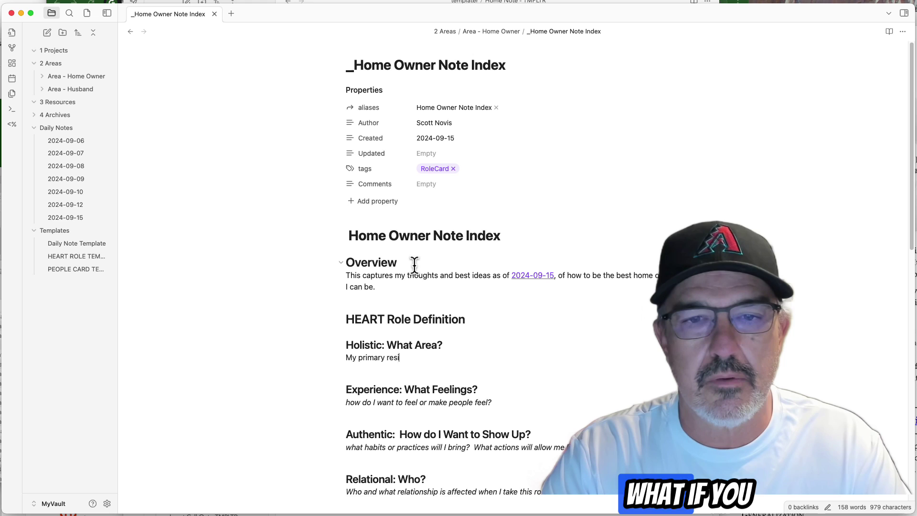
{"action": "type", "text": "dente in Temp"}
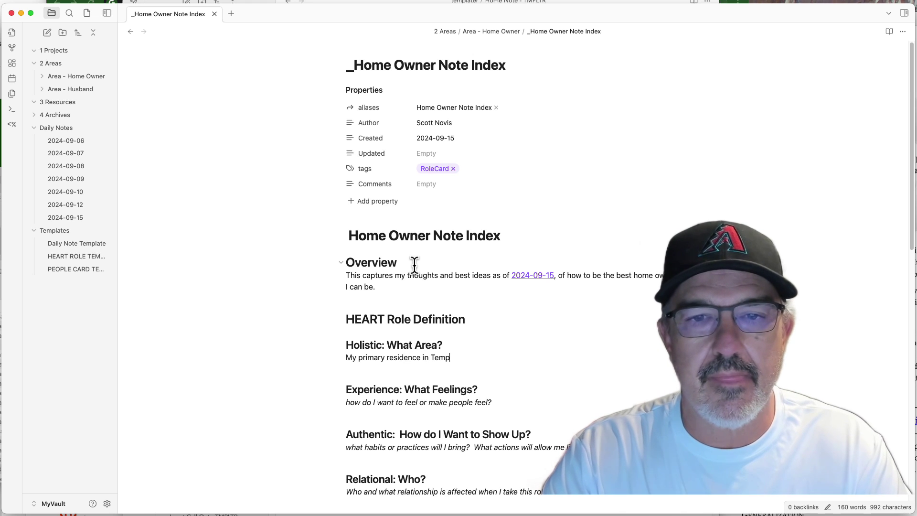
{"action": "type", "text": "e Arizona."}
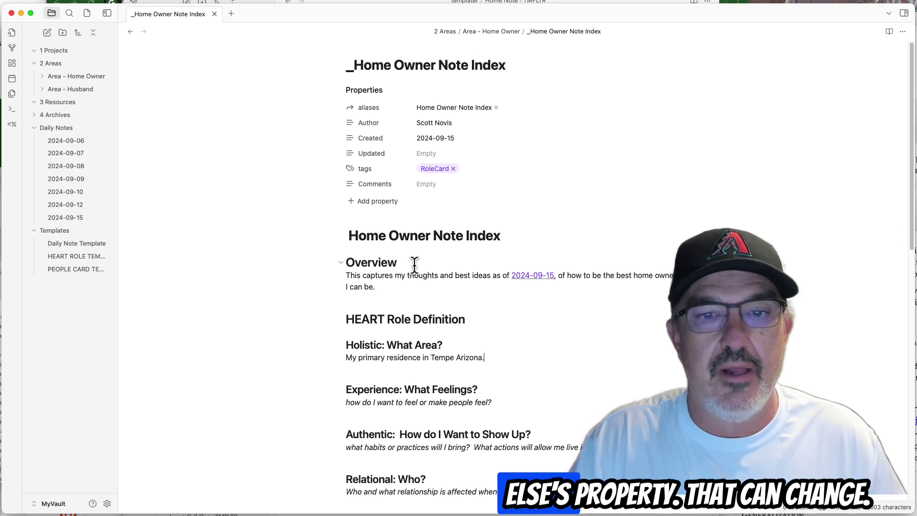
{"action": "key", "text": "Return"}
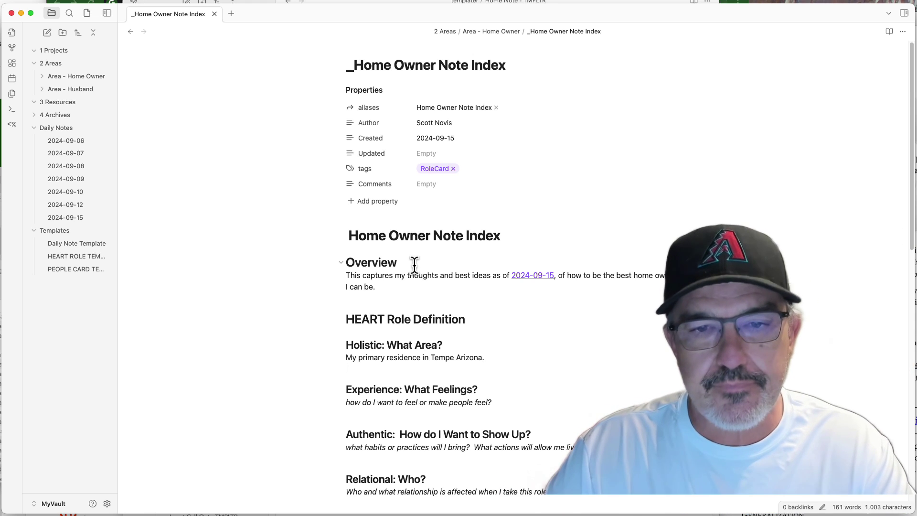
Replace the Experience placeholder with the paragraph about comfort, relaxing and a peaceful environment.
{"action": "key", "text": "Down"}
{"action": "key", "text": "Down"}
{"action": "key", "text": "End"}
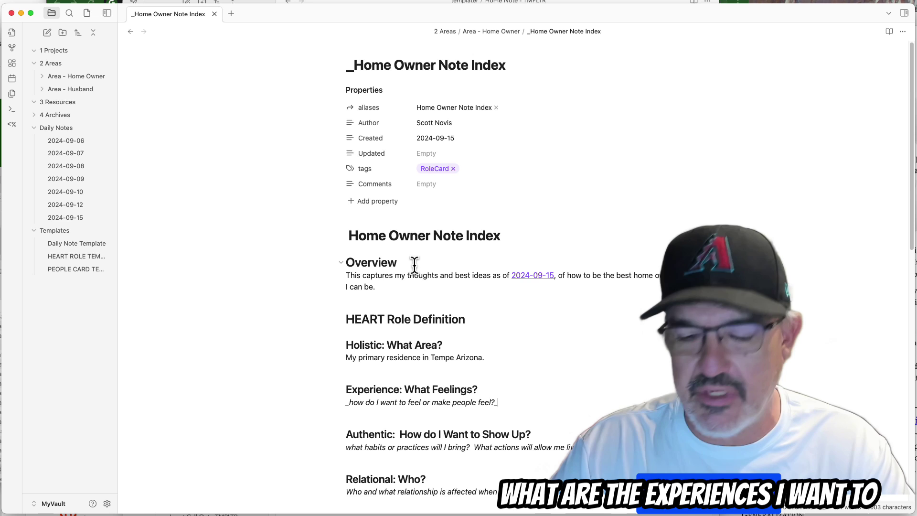
{"action": "key", "text": "shift+Home"}
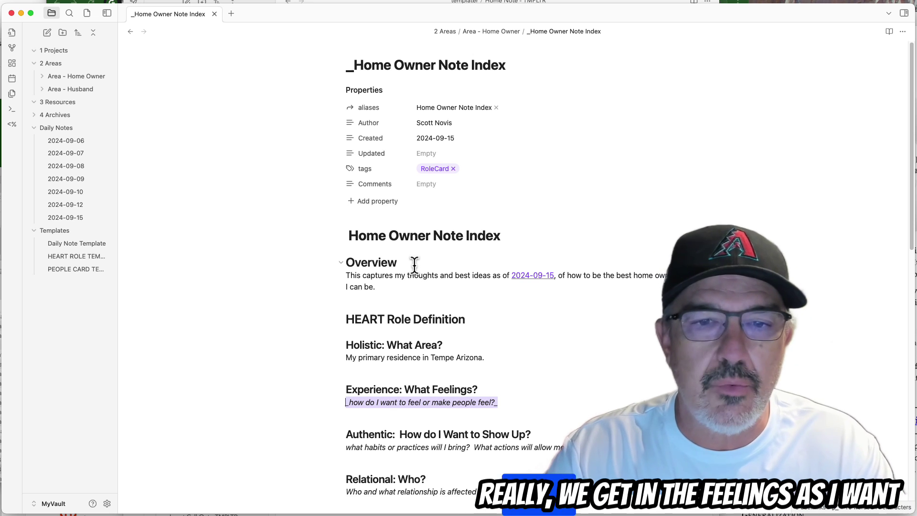
{"action": "type", "text": "I want to be c"}
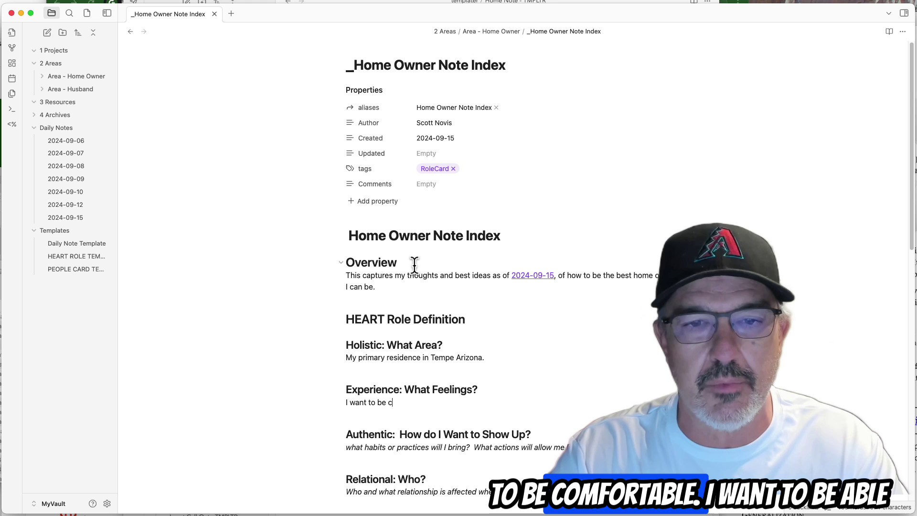
{"action": "type", "text": "omfortable. "}
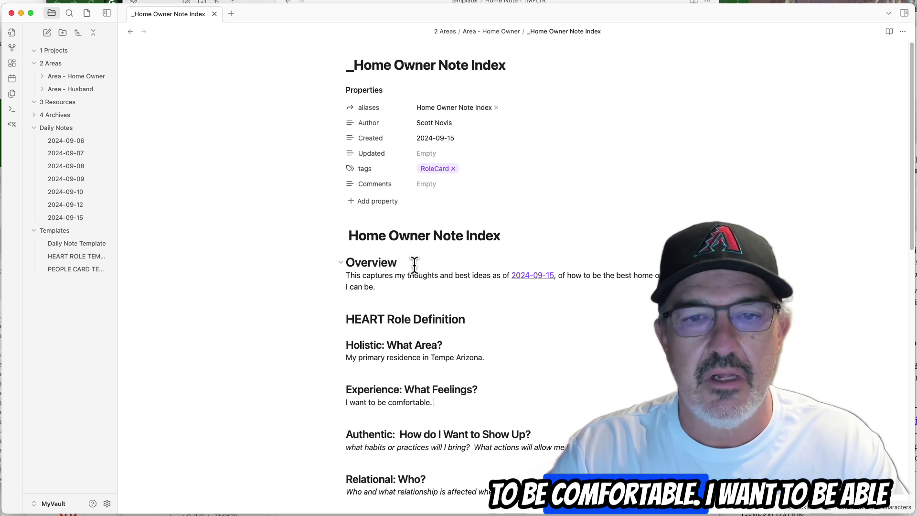
{"action": "type", "text": "I want to be able to "}
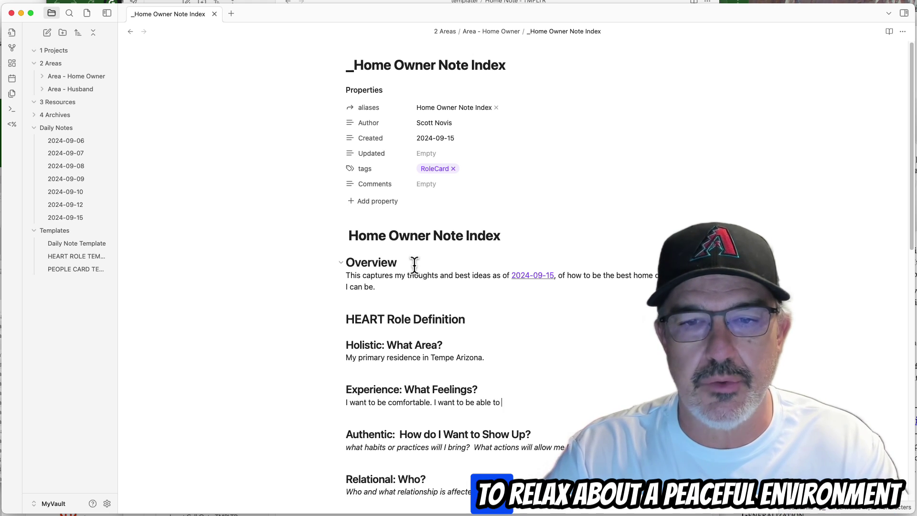
{"action": "type", "text": "relax at home. I "}
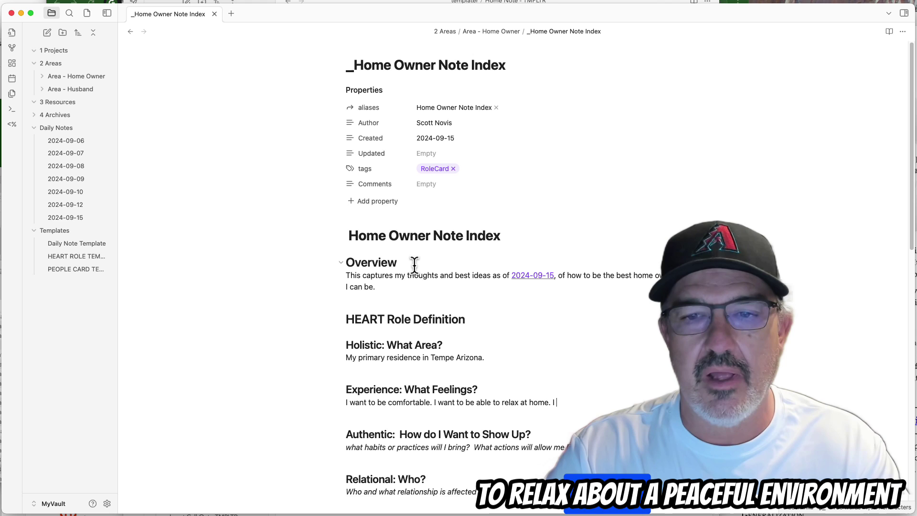
{"action": "type", "text": "want a peaceful environm"}
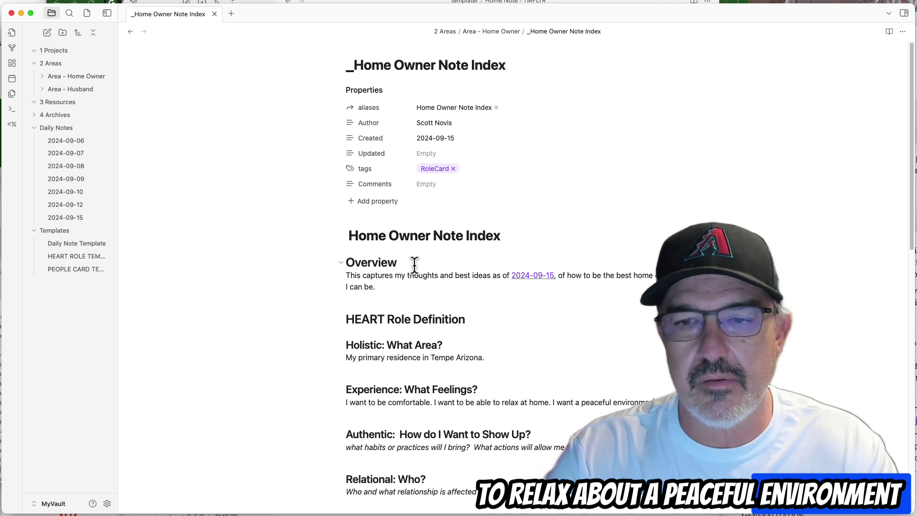
{"action": "type", "text": "ent where I can work"}
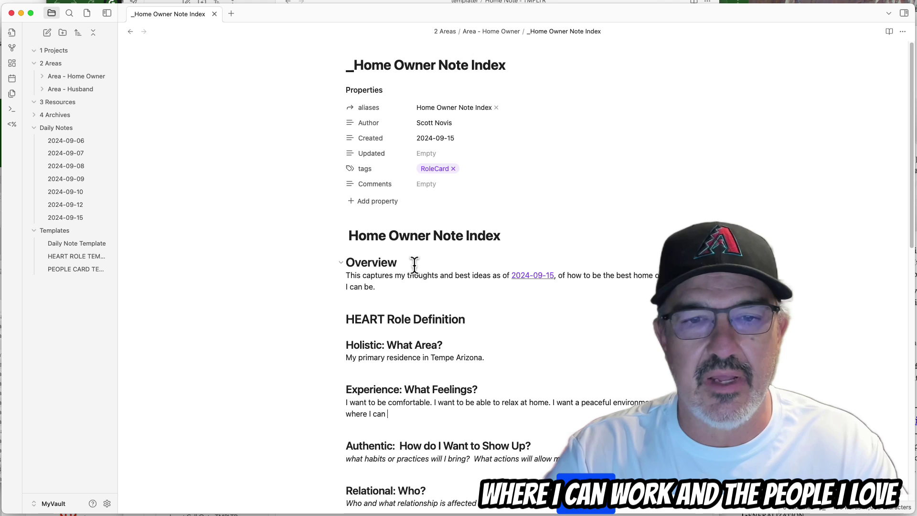
{"action": "type", "text": ", and the pe"}
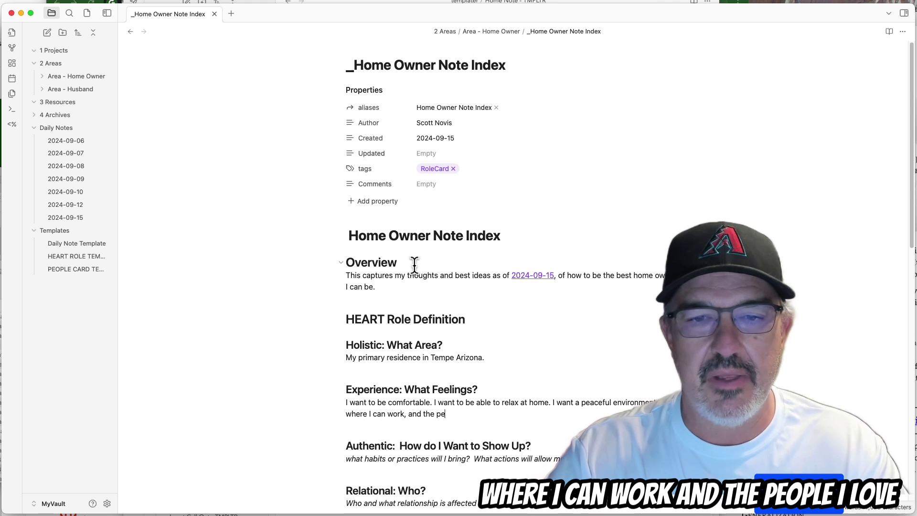
{"action": "type", "text": "ople I love "}
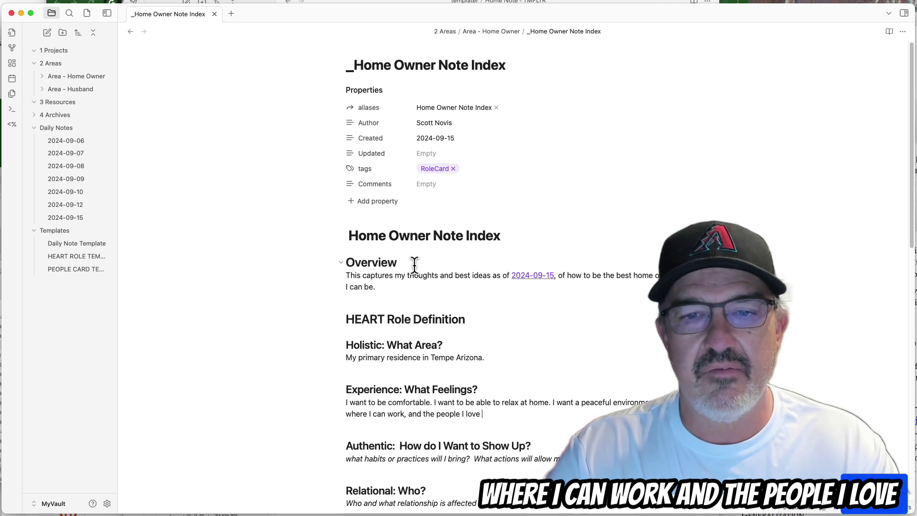
{"action": "type", "text": "feel wec"}
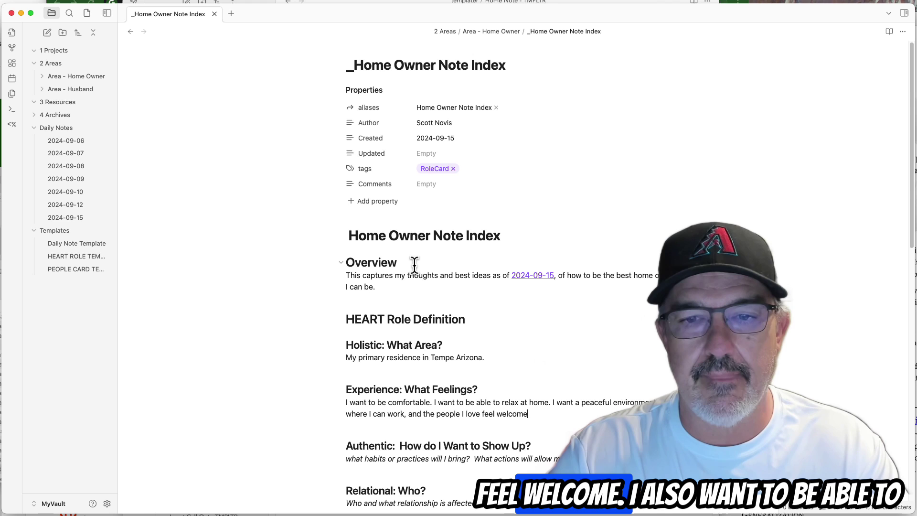
{"action": "type", "text": "come.  I also want t"}
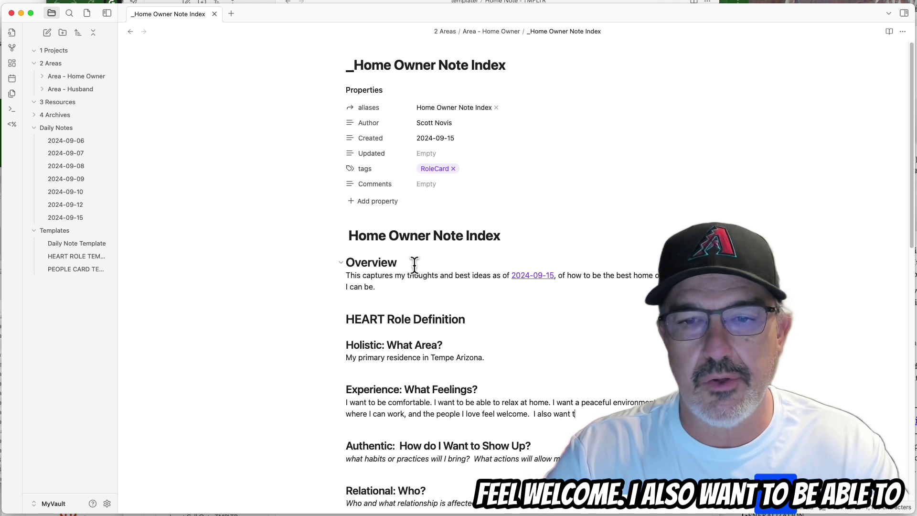
{"action": "type", "text": "o be able to"}
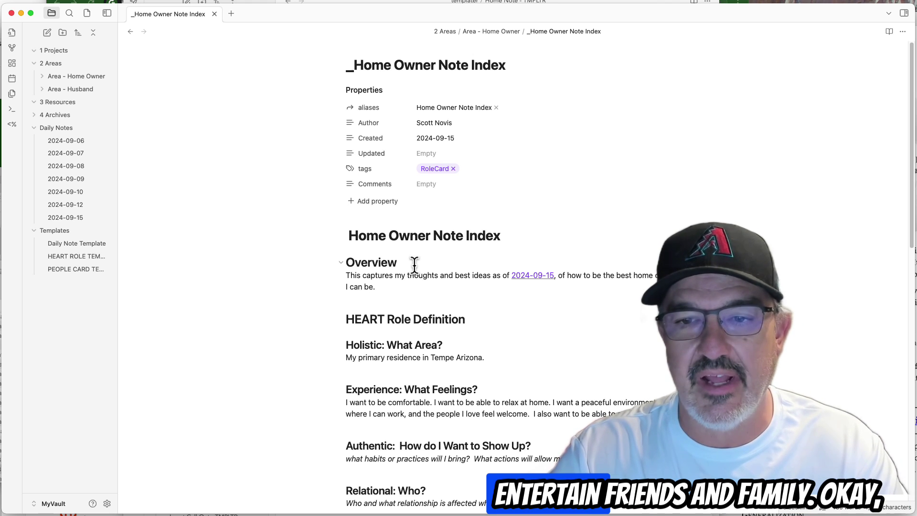
{"action": "type", "text": " entertain friends and "}
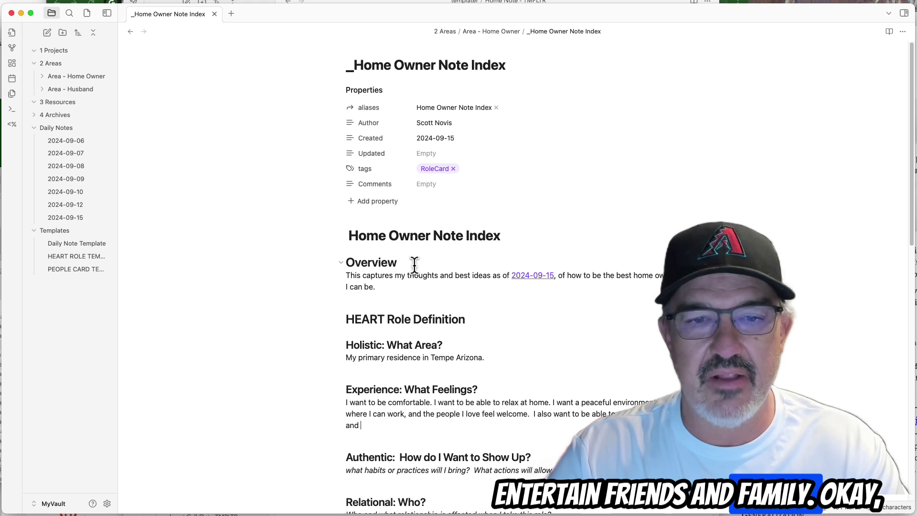
{"action": "type", "text": "family."}
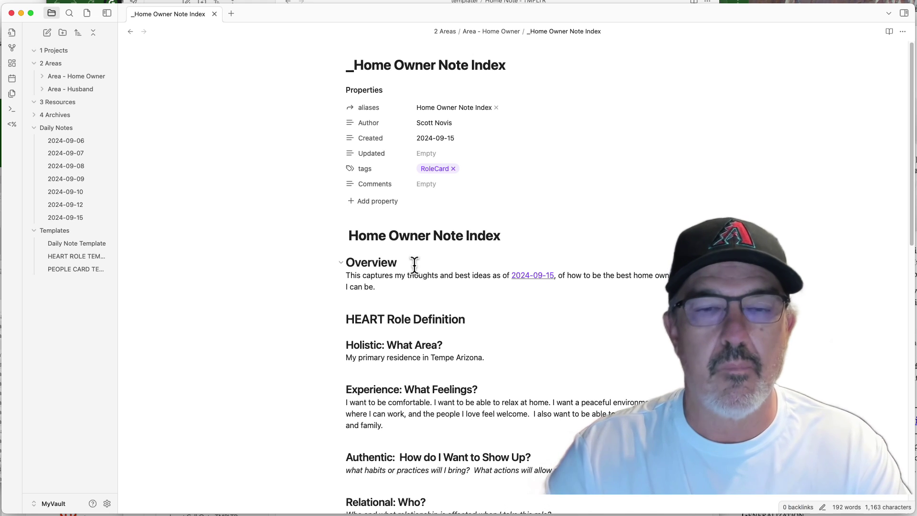
{"action": "key", "text": "Return"}
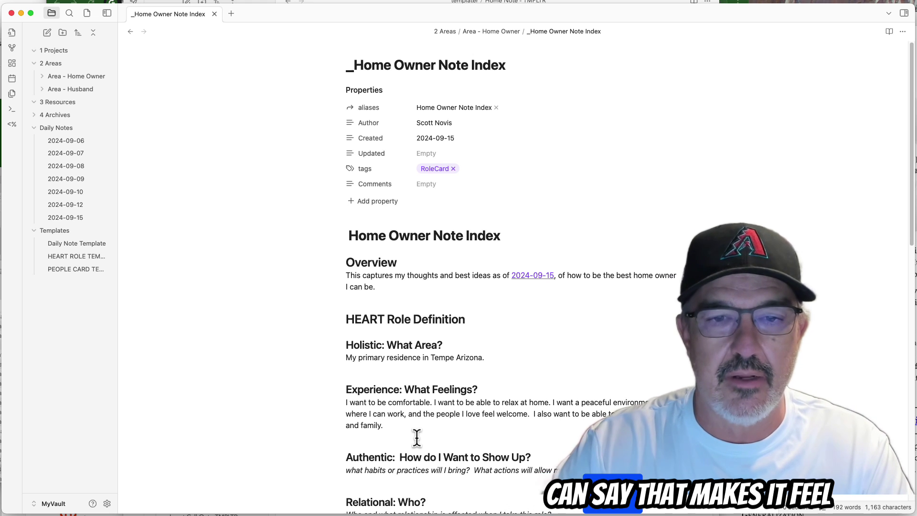
Append 'what makes it feel comfortable? that it is clean and organized.' to the Experience paragraph.
{"action": "type", "text": "what ma"}
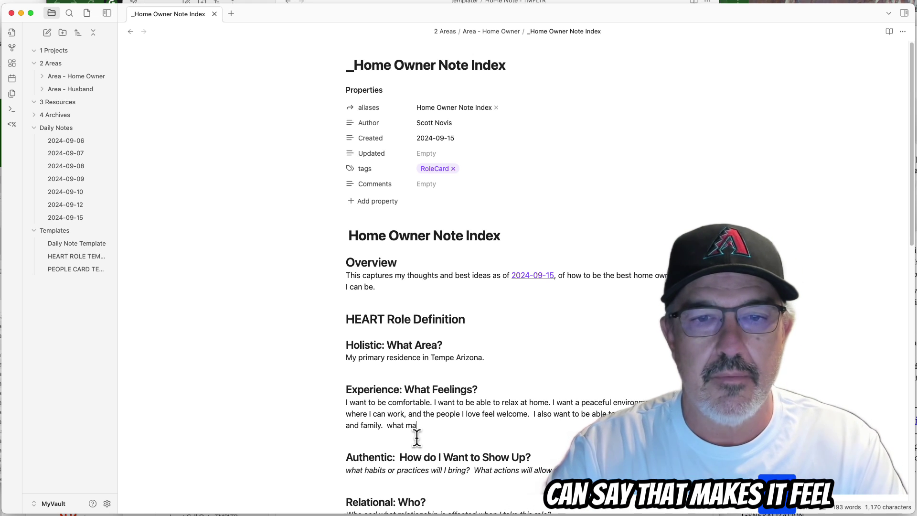
{"action": "type", "text": "kes it feel comfort"}
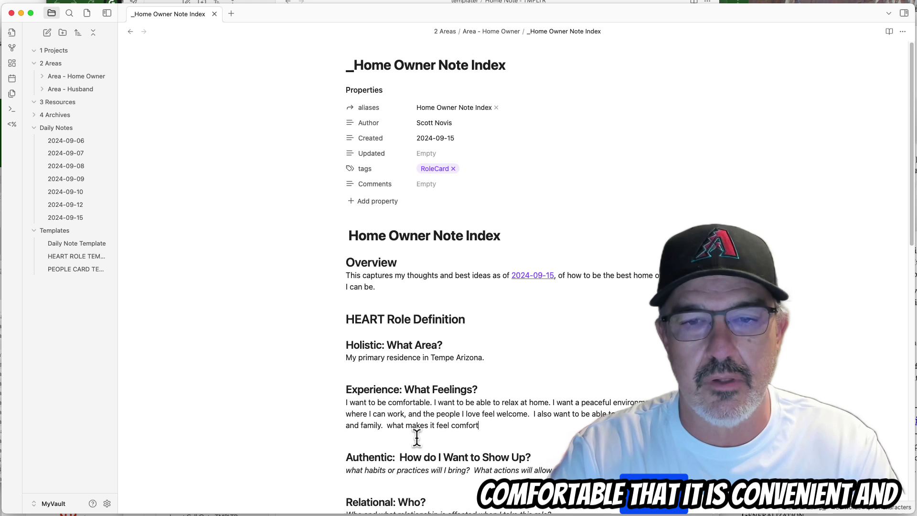
{"action": "type", "text": "able? that it is "}
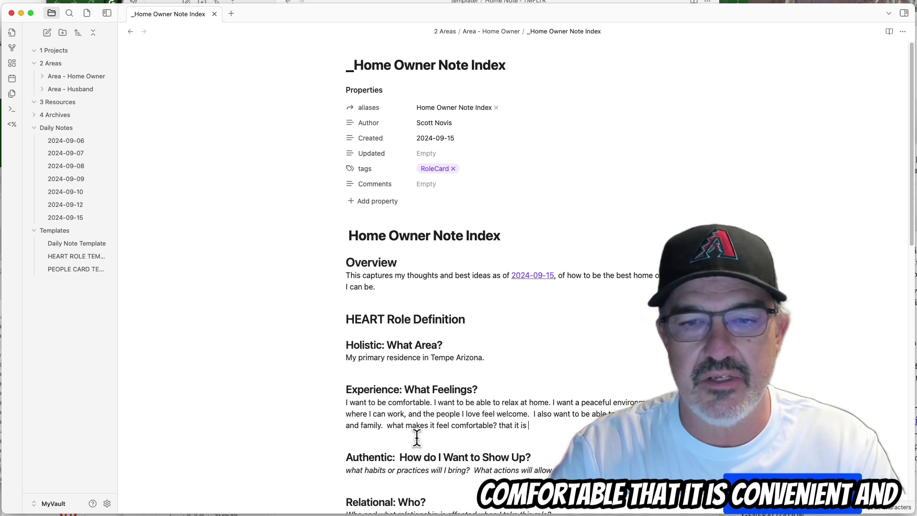
{"action": "type", "text": "clean and organiz"}
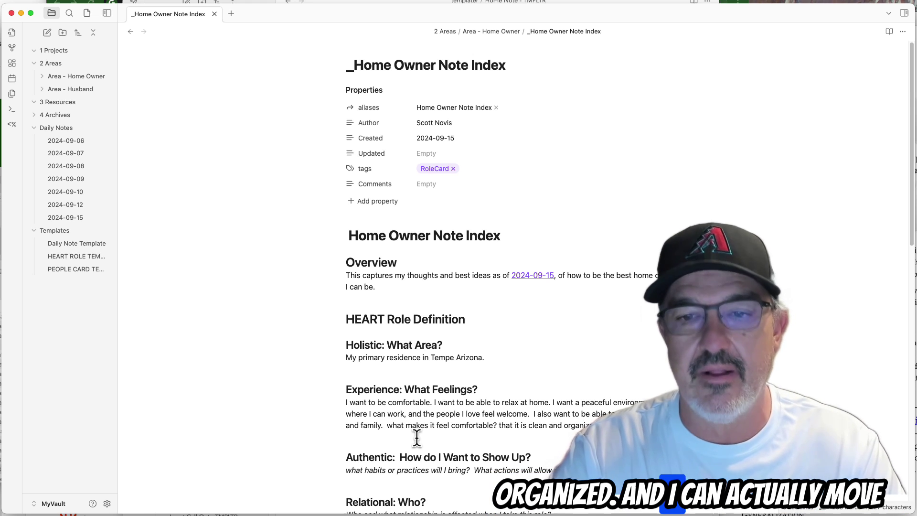
{"action": "type", "text": "ed."}
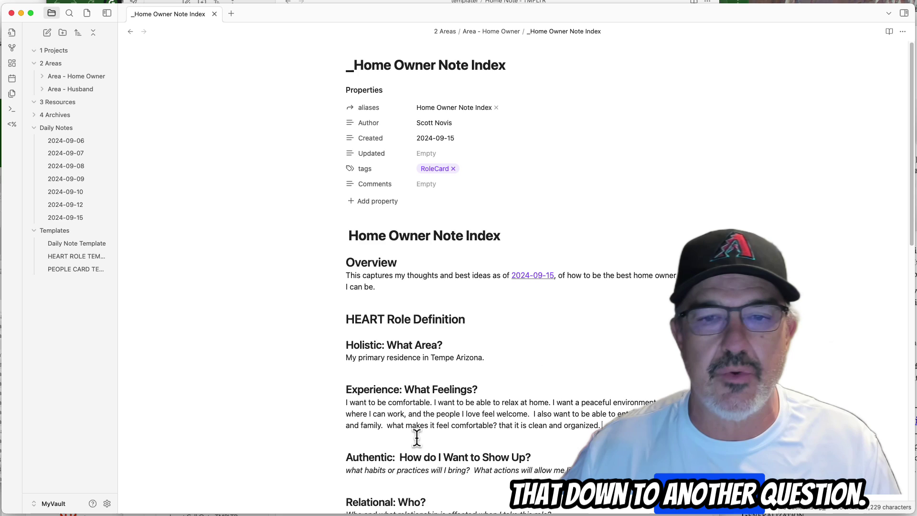
Delete the italic prompt line under the Authentic: How do I Want to Show Up? heading.
{"action": "scroll", "coordinate": [402, 420], "scroll_direction": "down", "scroll_amount": 1}
{"action": "scroll", "coordinate": [401, 419], "scroll_direction": "down", "scroll_amount": 3}
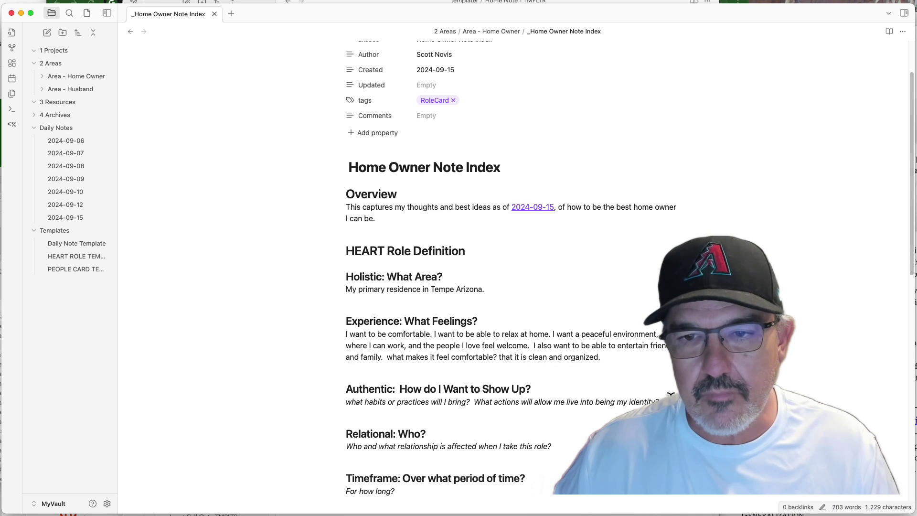
{"action": "left_click_drag", "start_coordinate": [669, 401], "coordinate": [344, 402]}
{"action": "key", "text": "BackSpace"}
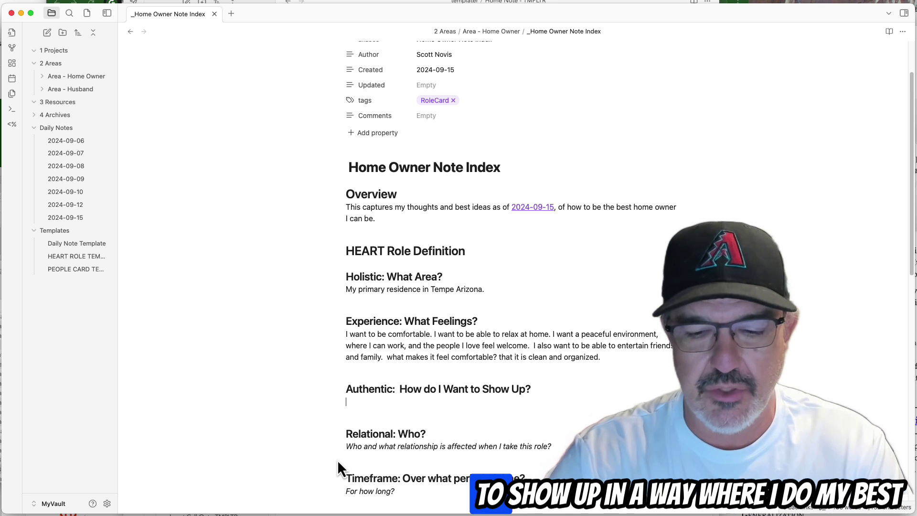
Write the Authentic answer: doing my best, taking out the trash, doing the dishes.
{"action": "type", "text": "I want to sho"}
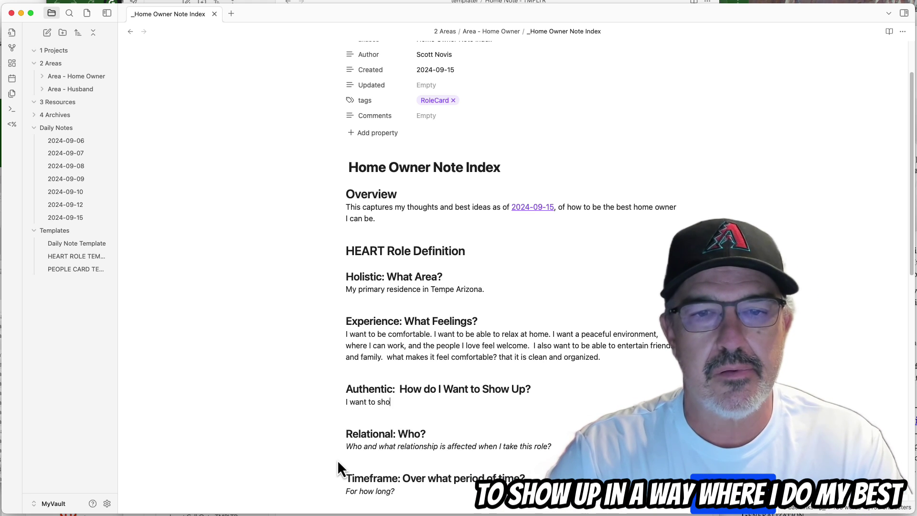
{"action": "type", "text": "w up where I do my"}
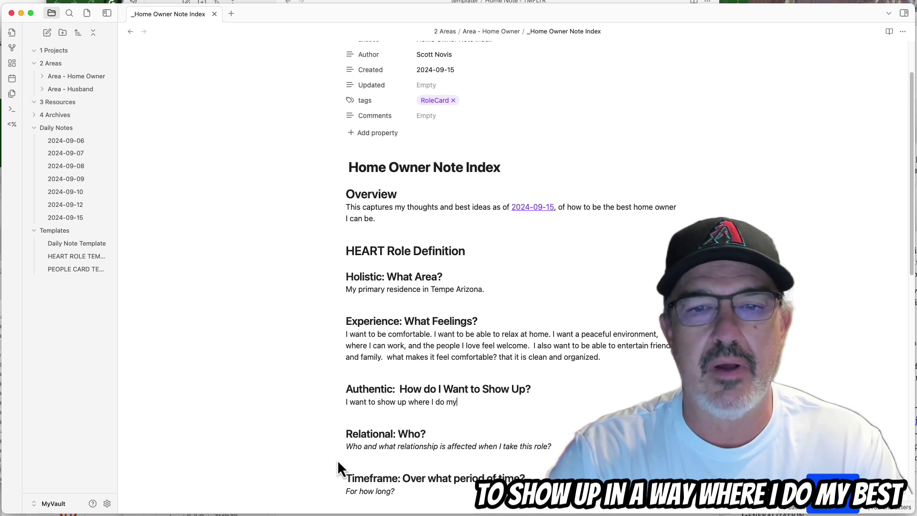
{"action": "type", "text": " best, ev"}
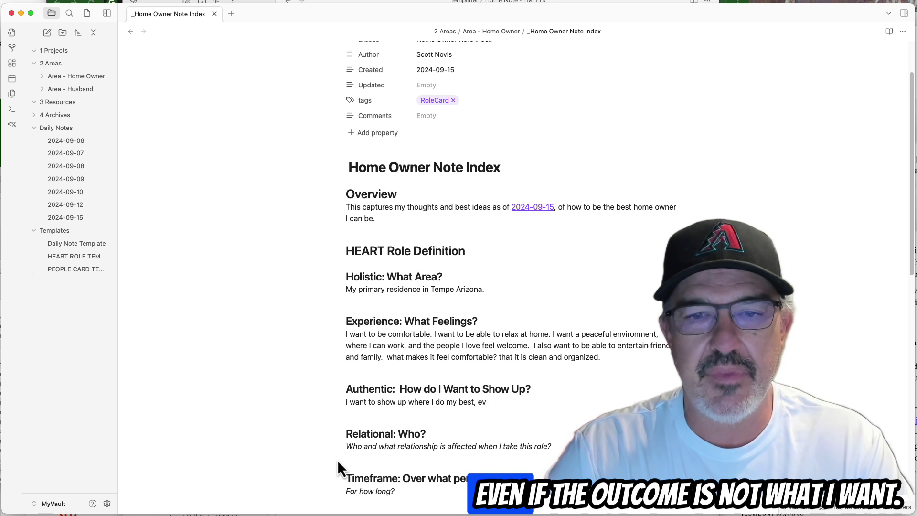
{"action": "type", "text": "en if the outc"}
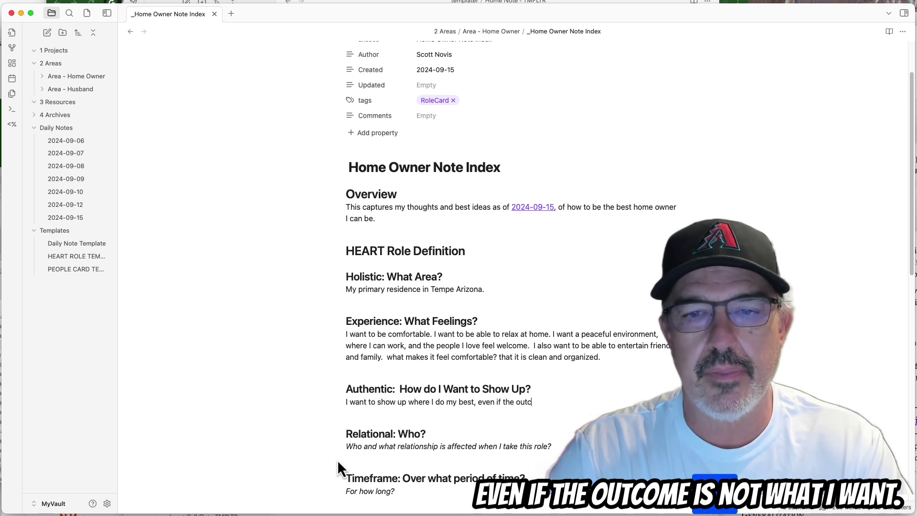
{"action": "type", "text": "ome is not what I want."}
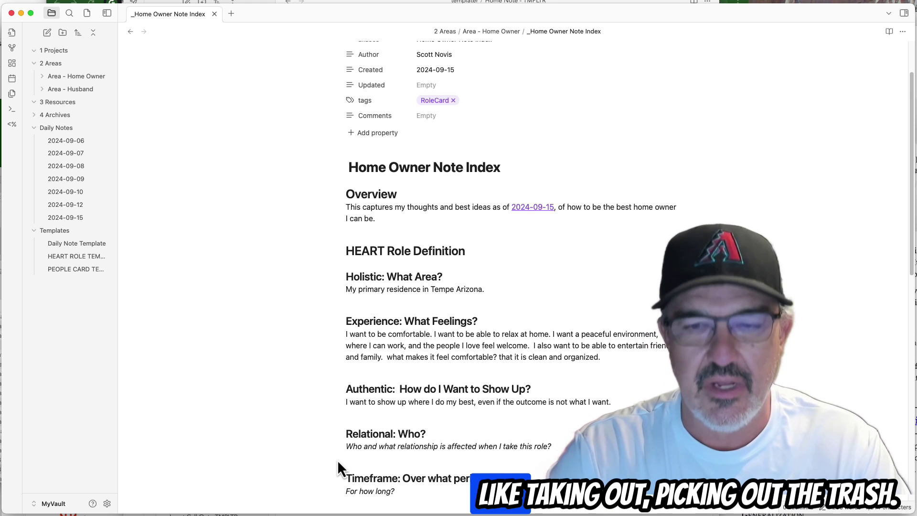
{"action": "type", "text": "Takingout"}
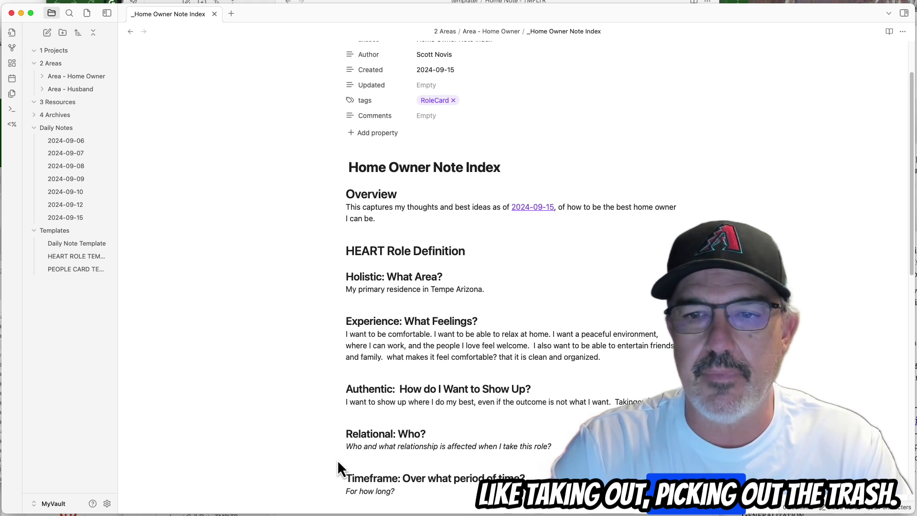
{"action": "type", "text": " the trash"}
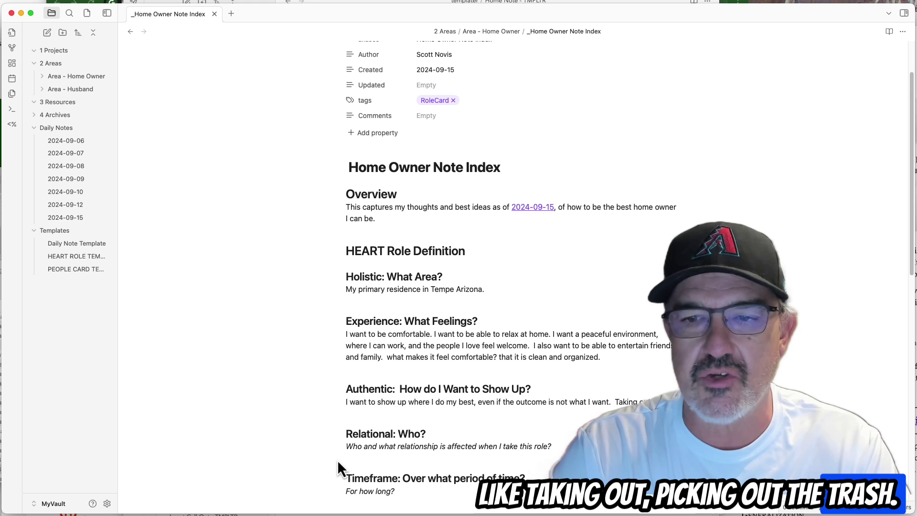
{"action": "type", "text": ". "}
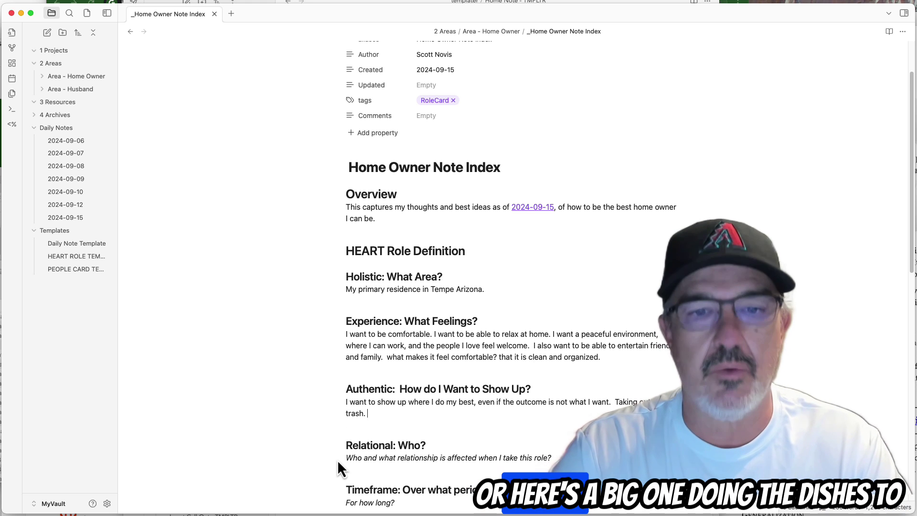
{"action": "type", "text": "Donig the dish"}
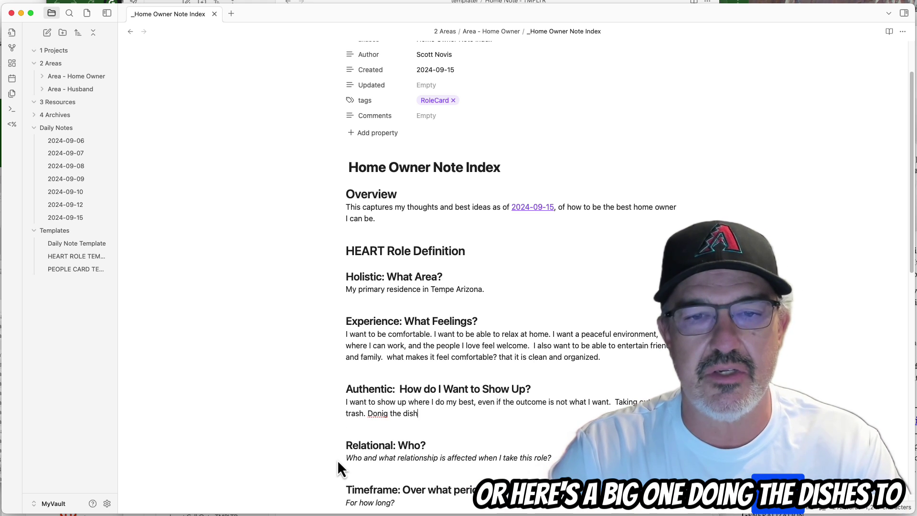
{"action": "type", "text": "es to leave the ki"}
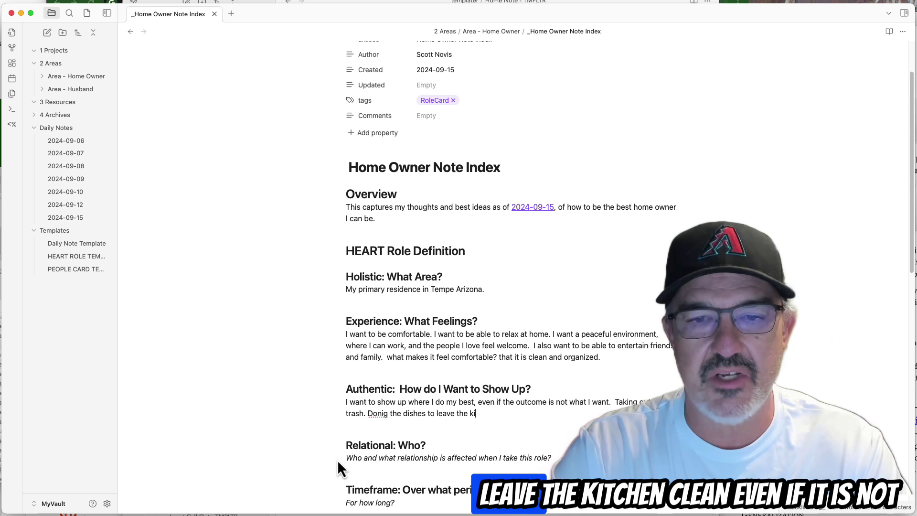
{"action": "type", "text": "tchen clean,"}
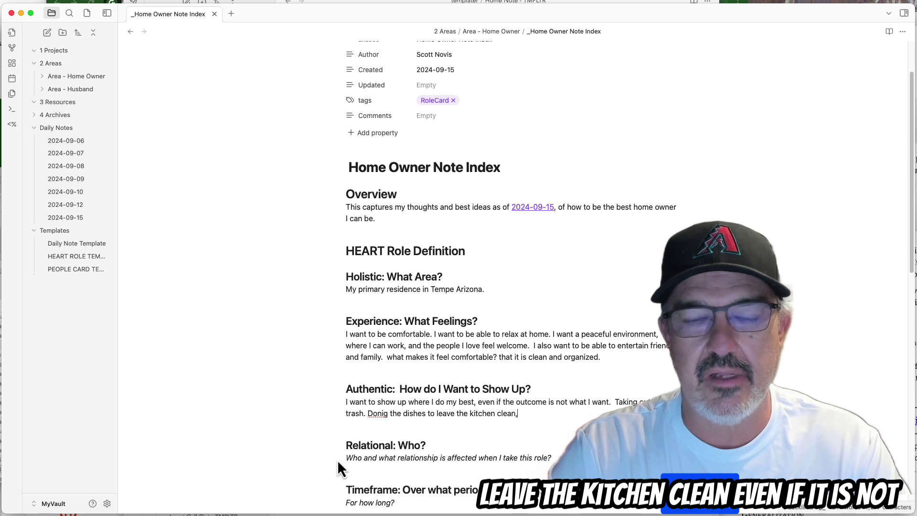
{"action": "type", "text": " even if it"}
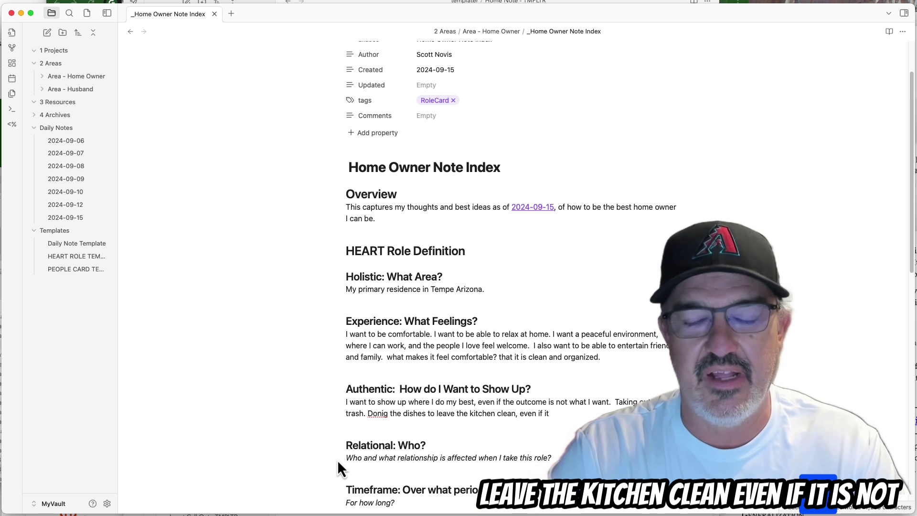
{"action": "type", "text": " is not my turn"}
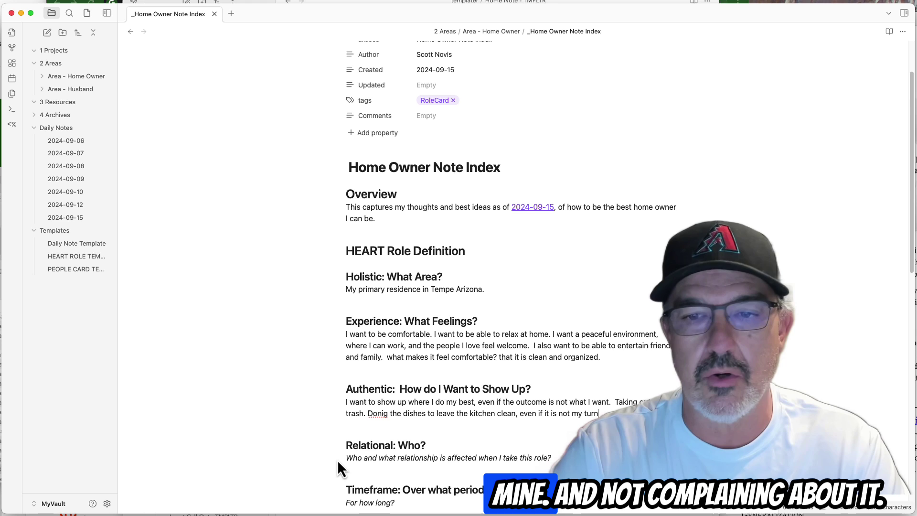
{"action": "type", "text": ".  (and not complaining about"}
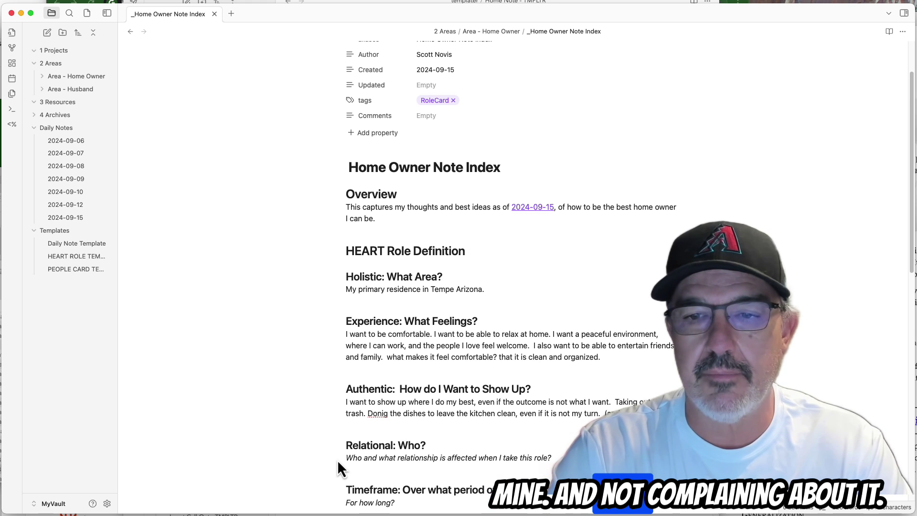
{"action": "type", "text": " it.)"}
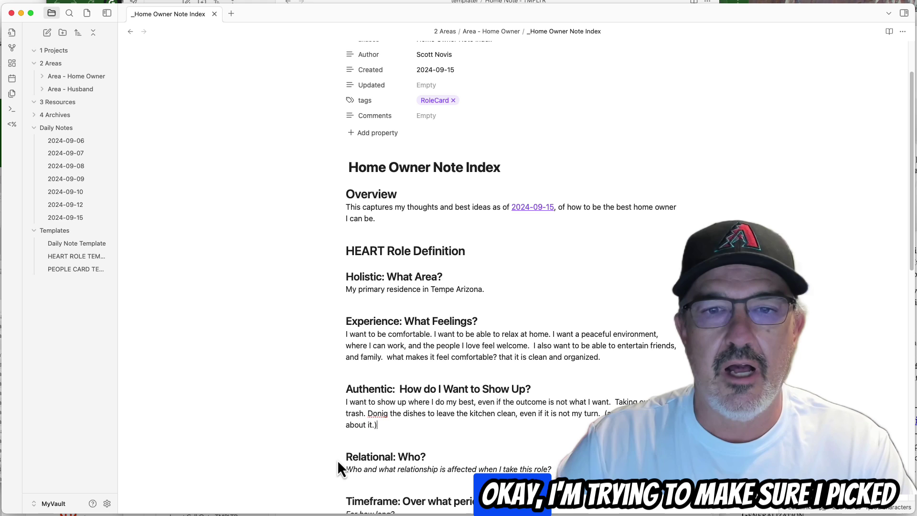
{"action": "type", "text": " Trying t"}
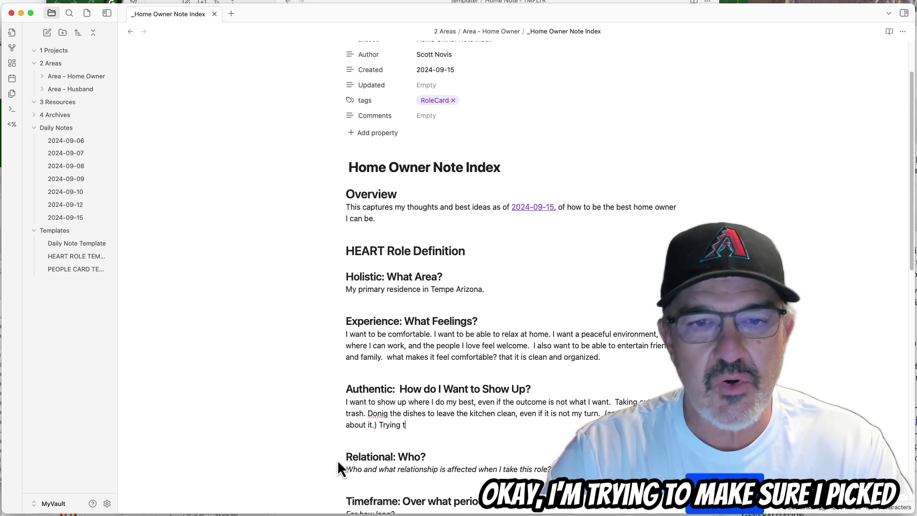
{"action": "type", "text": "o make sure I pick u"}
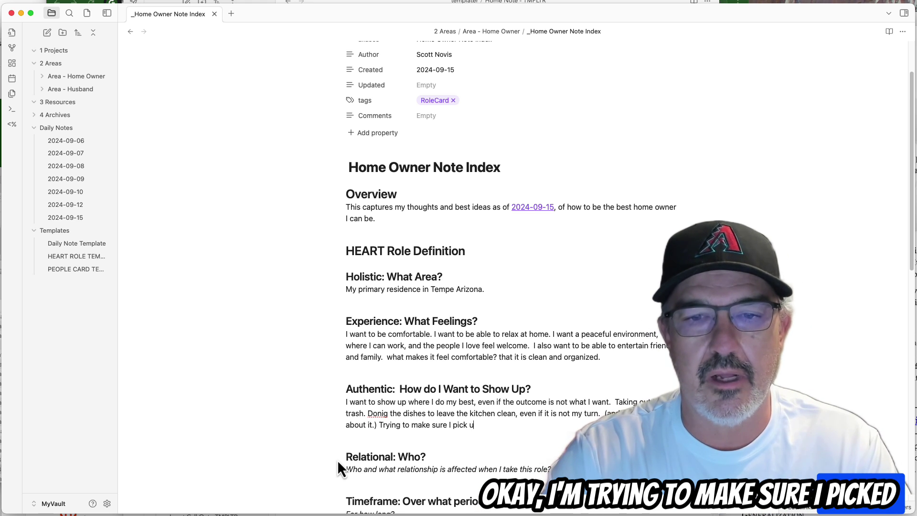
{"action": "type", "text": "p after myself."}
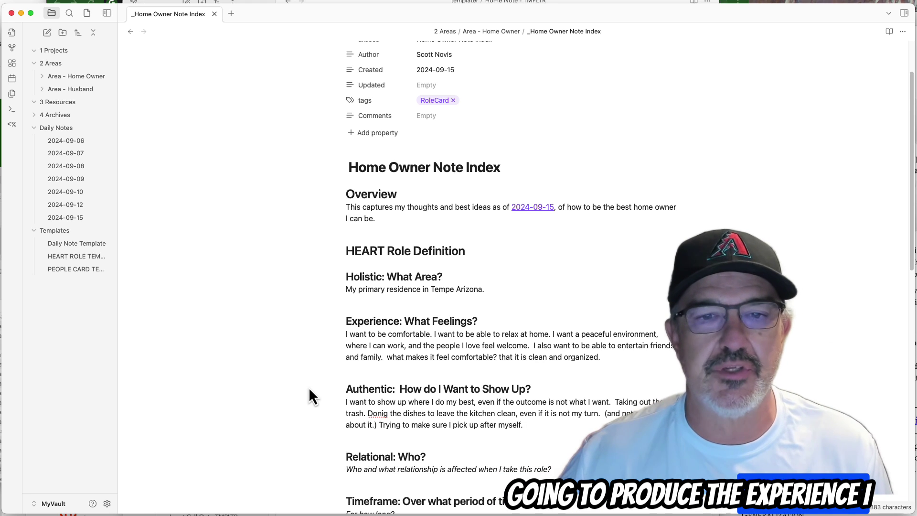
Delete the italic prompt line under the Relational: Who? heading.
{"action": "scroll", "coordinate": [328, 331], "scroll_direction": "down", "scroll_amount": 1}
{"action": "scroll", "coordinate": [327, 331], "scroll_direction": "down", "scroll_amount": 1}
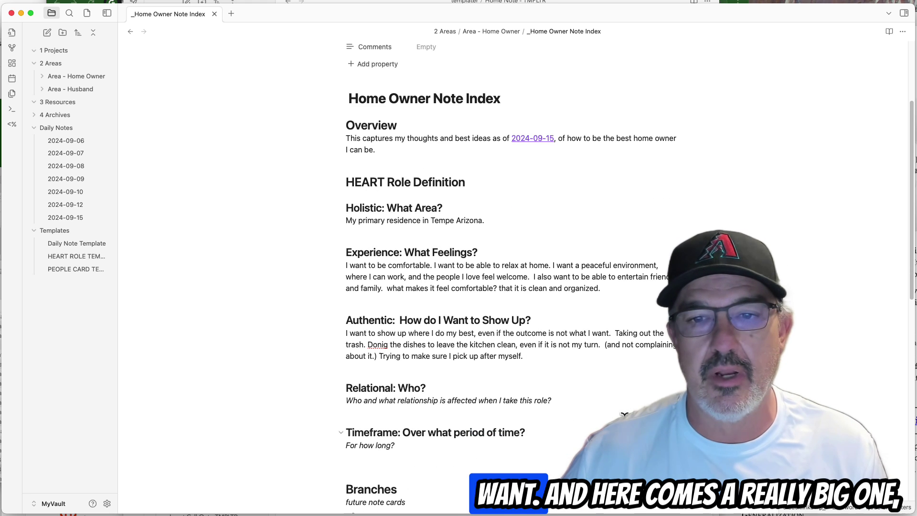
{"action": "left_click", "coordinate": [561, 401]}
{"action": "left_click", "coordinate": [344, 402], "text": "shift"}
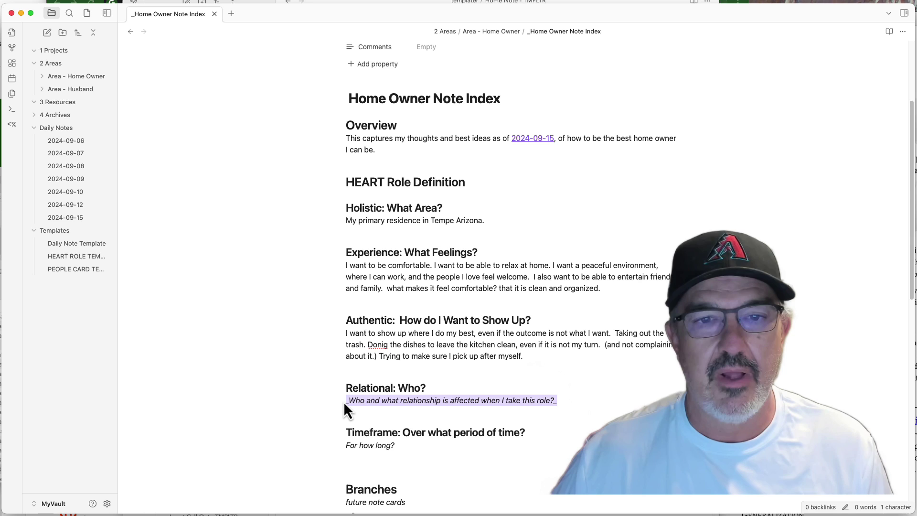
{"action": "key", "text": "BackSpace"}
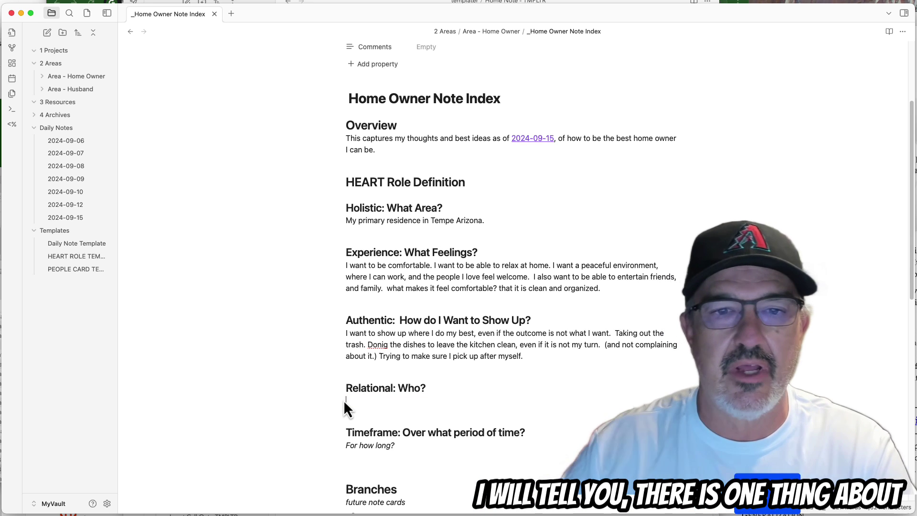
Extend the Experience paragraph with a sentence starting 'We w' after 'organized.'.
{"action": "left_click", "coordinate": [641, 286]}
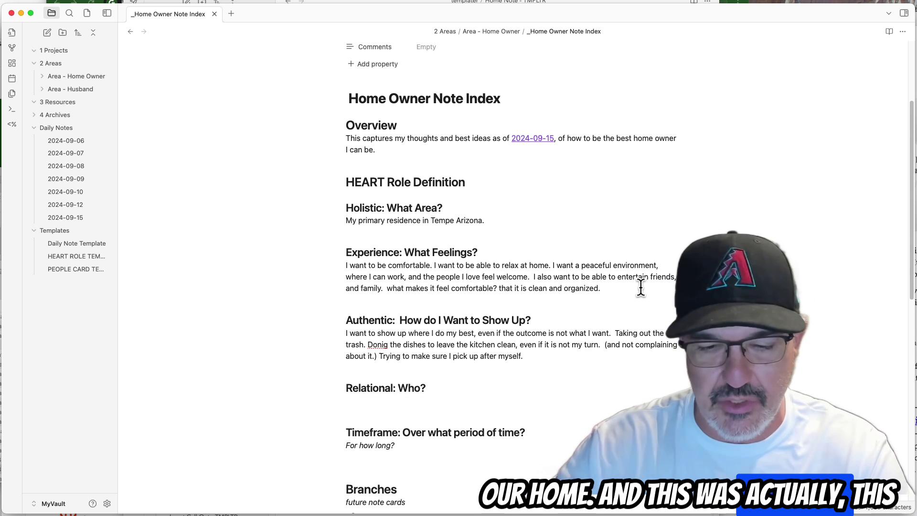
{"action": "type", "text": "We w"}
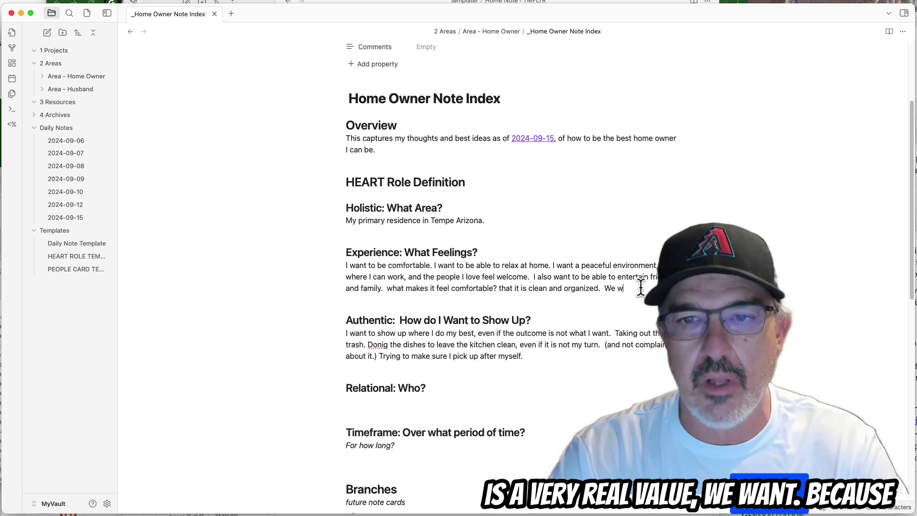
{"action": "key", "text": "Return"}
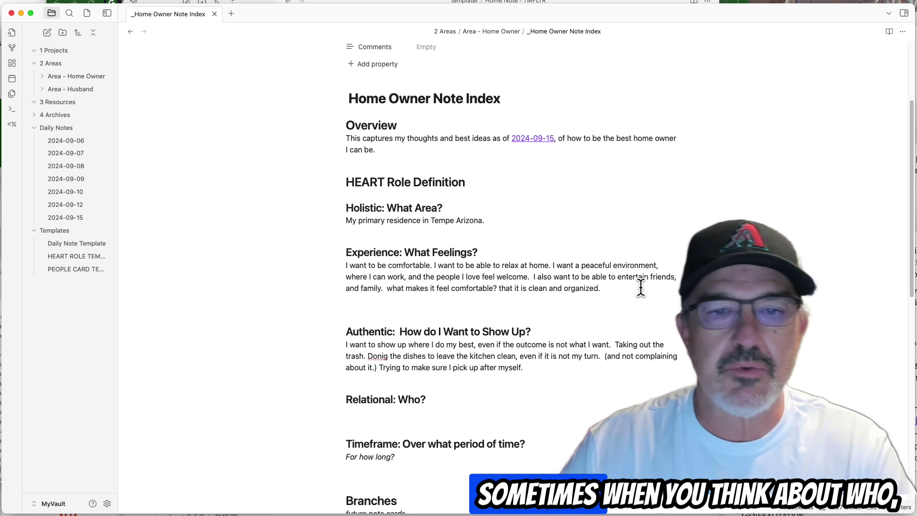
List My wife., My kids., My neighbors., My extended family. and My friends. under Relational.
{"action": "left_click", "coordinate": [472, 413]}
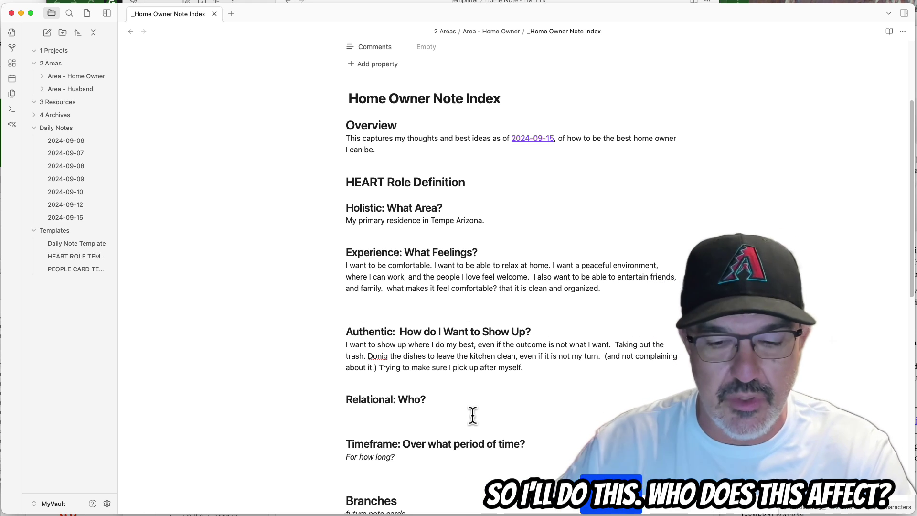
{"action": "type", "text": "My "}
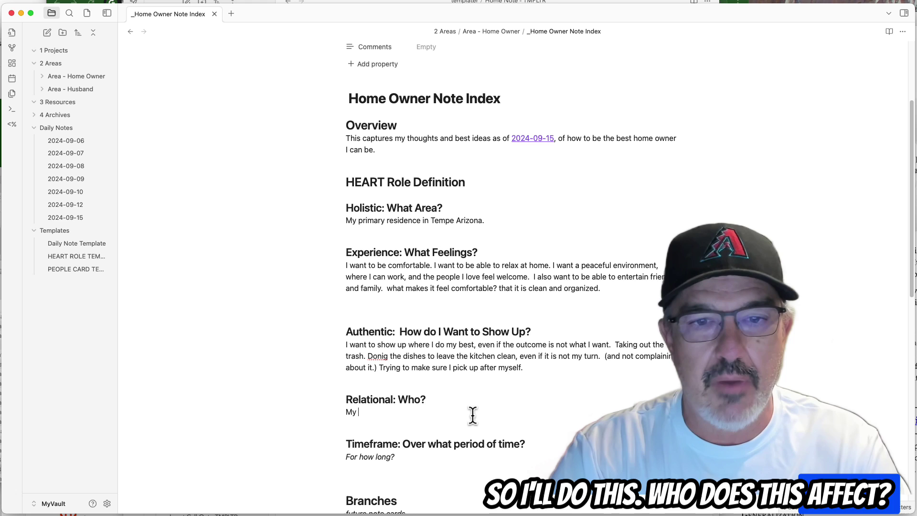
{"action": "type", "text": "wife,."}
{"action": "key", "text": "Return"}
{"action": "type", "text": "My kdis"}
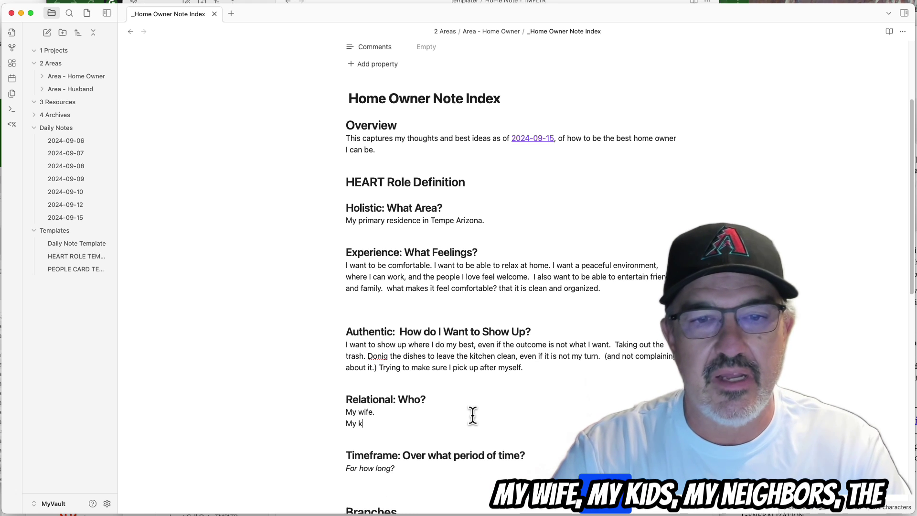
{"action": "key", "text": "Return"}
{"action": "type", "text": "M"}
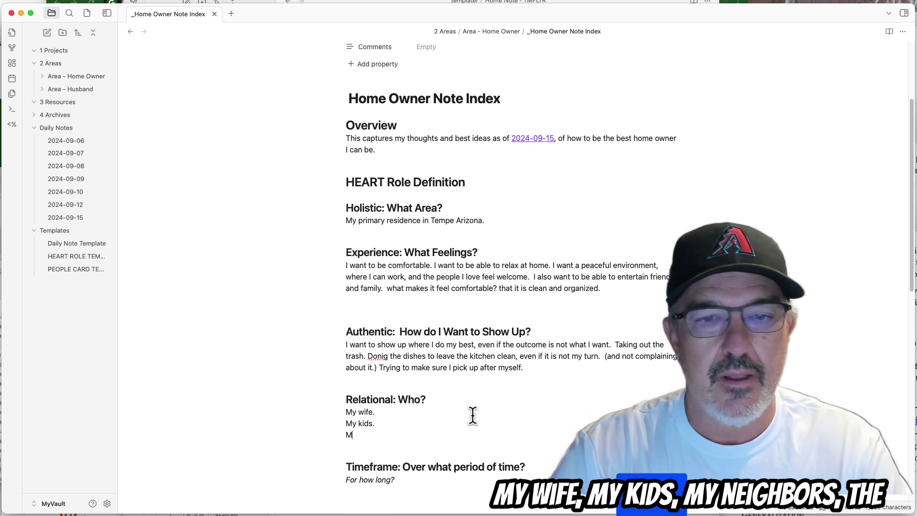
{"action": "type", "text": "y neighboard"}
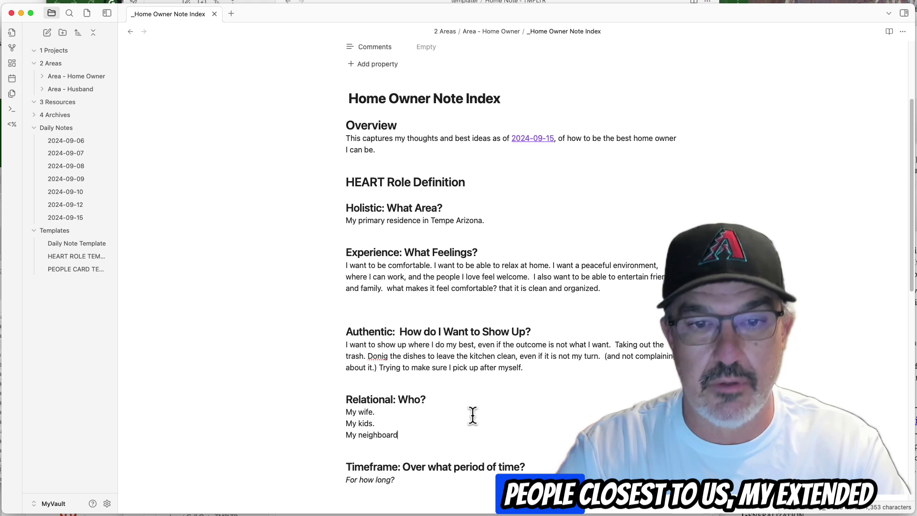
{"action": "key", "text": "BackSpace"}
{"action": "key", "text": "BackSpace"}
{"action": "key", "text": "BackSpace"}
{"action": "type", "text": "rs."}
{"action": "key", "text": "Return"}
{"action": "type", "text": "My "}
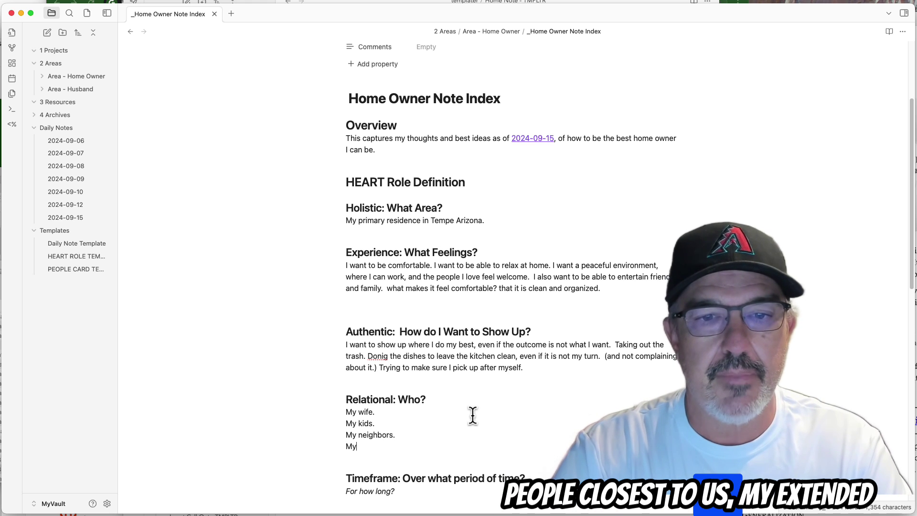
{"action": "type", "text": "extended"}
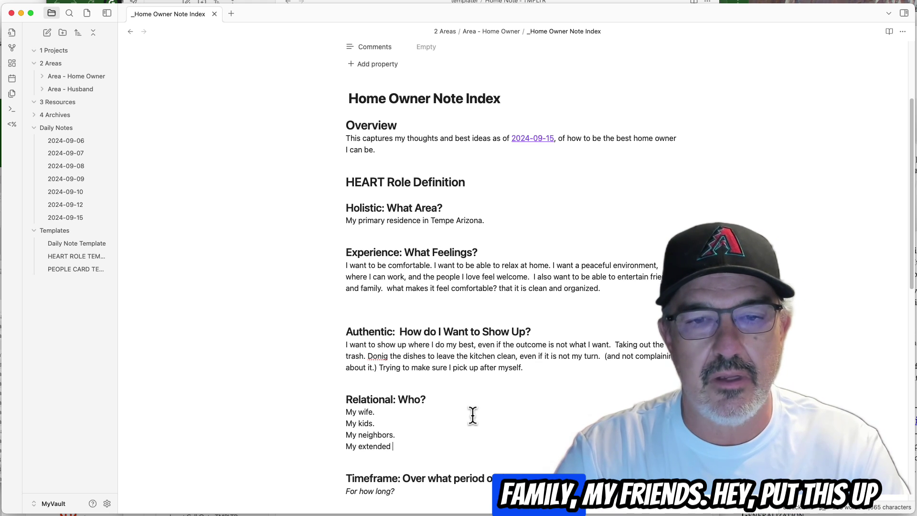
{"action": "type", "text": " family."}
{"action": "key", "text": "Return"}
{"action": "type", "text": "My"}
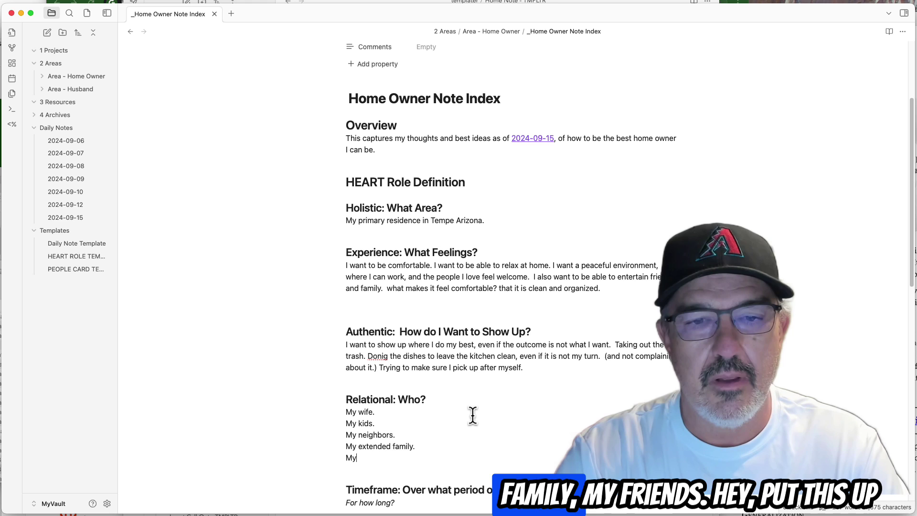
{"action": "type", "text": " friends."}
{"action": "key", "text": "Return"}
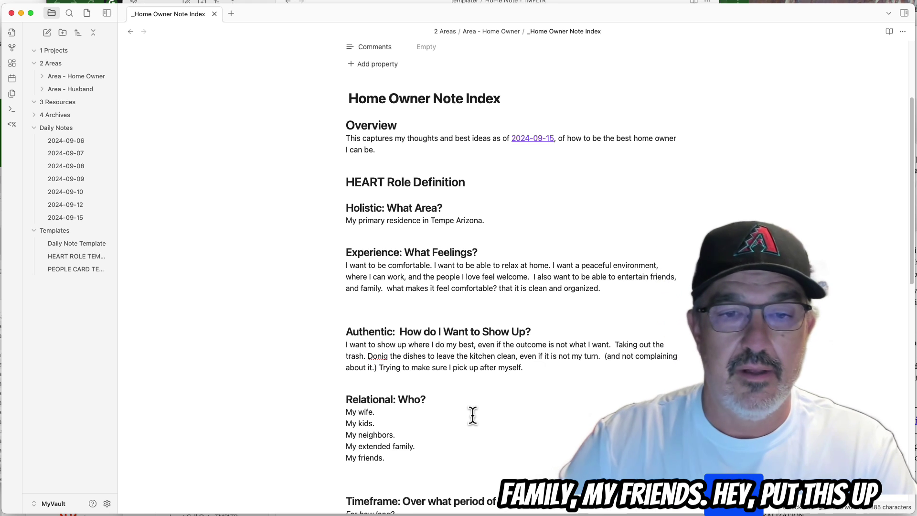
Insert 'The dog.' as an entry between My kids. and My neighbors.
{"action": "key", "text": "Up"}
{"action": "key", "text": "Up"}
{"action": "key", "text": "Up"}
{"action": "key", "text": "Return"}
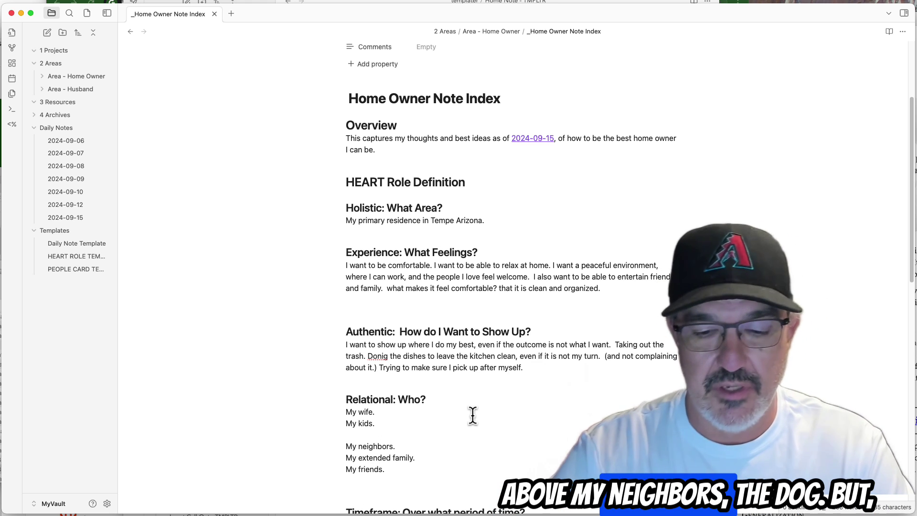
{"action": "type", "text": "the do"}
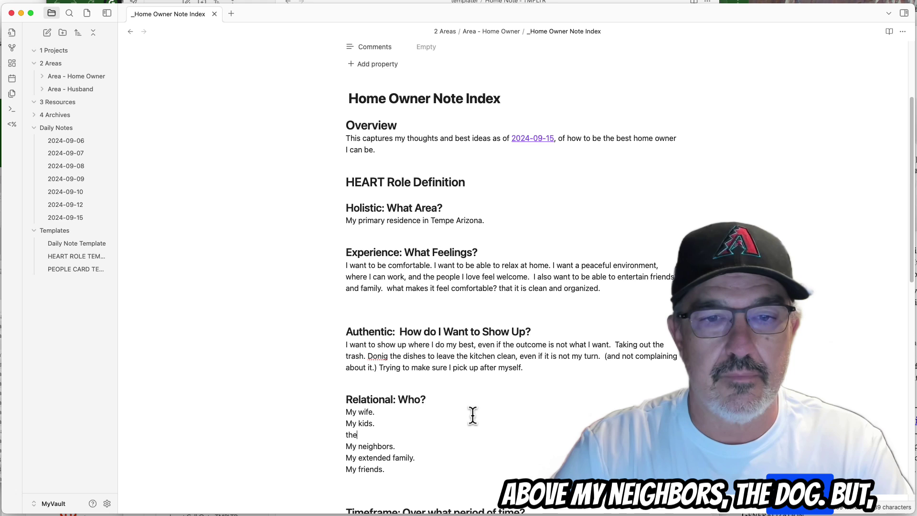
{"action": "key", "text": "BackSpace"}
{"action": "key", "text": "BackSpace"}
{"action": "key", "text": "BackSpace"}
{"action": "type", "text": "the dog."}
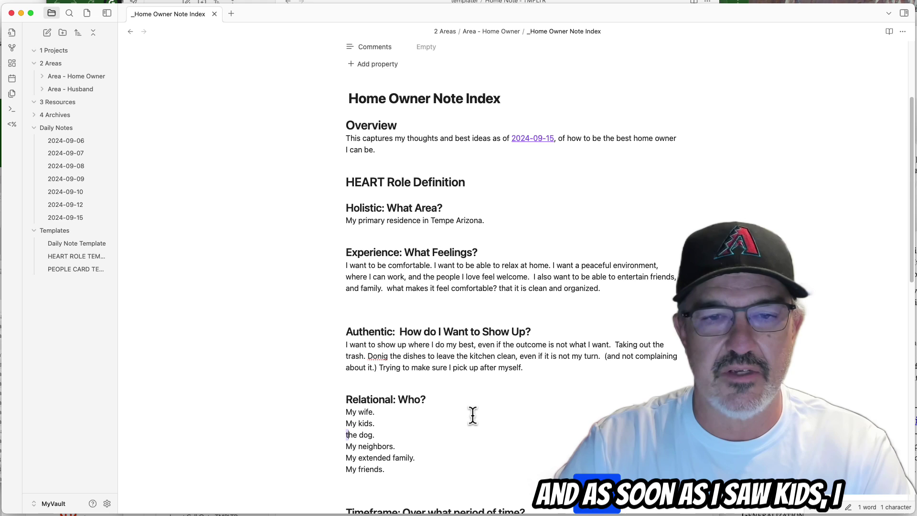
{"action": "key", "text": "Delete"}
{"action": "type", "text": "T"}
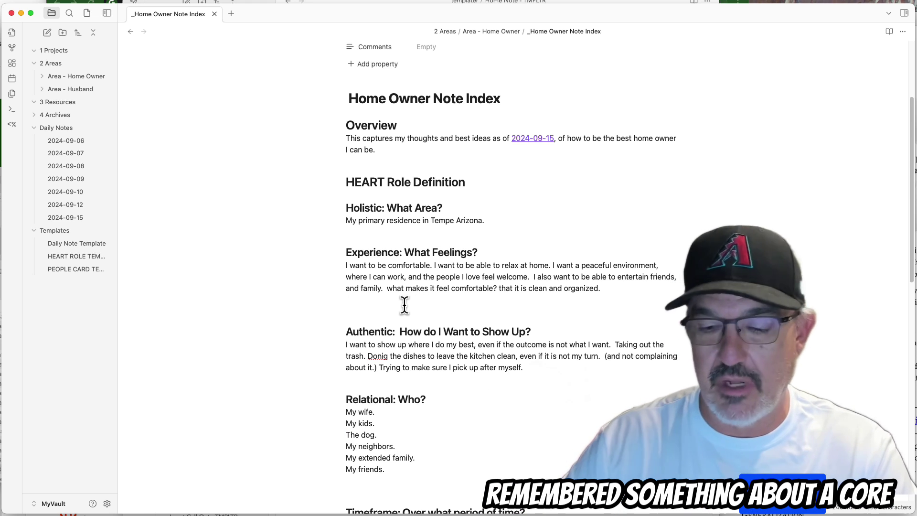
Add a second Experience paragraph: our home as the kids' safe, welcoming center during school.
{"action": "key", "text": "Return"}
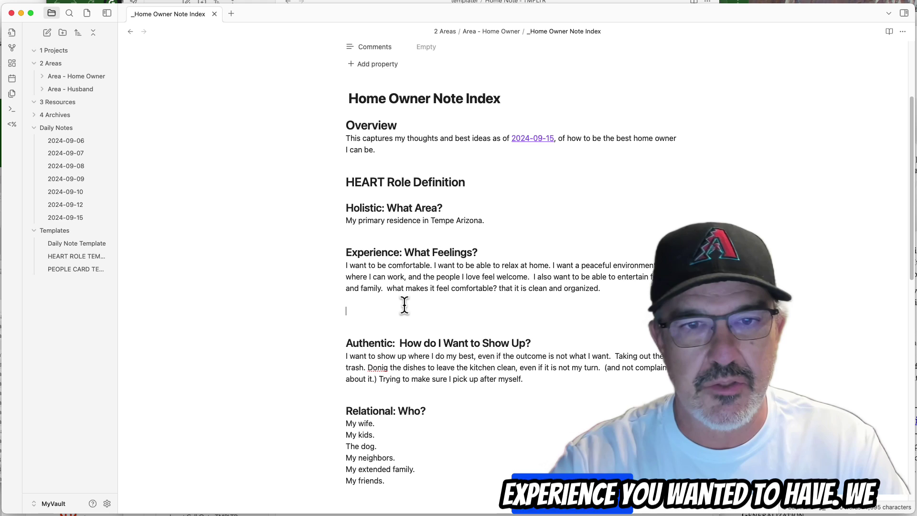
{"action": "type", "text": "We want our"}
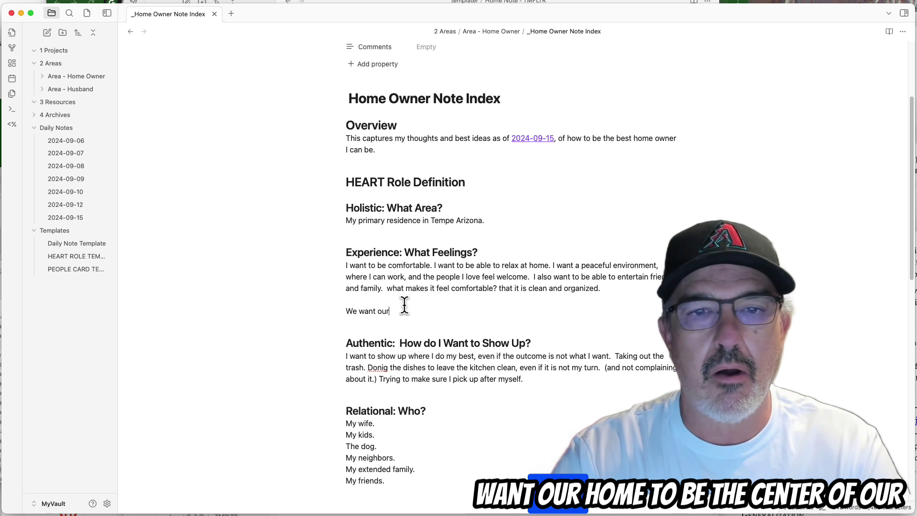
{"action": "type", "text": " home, to be the ce"}
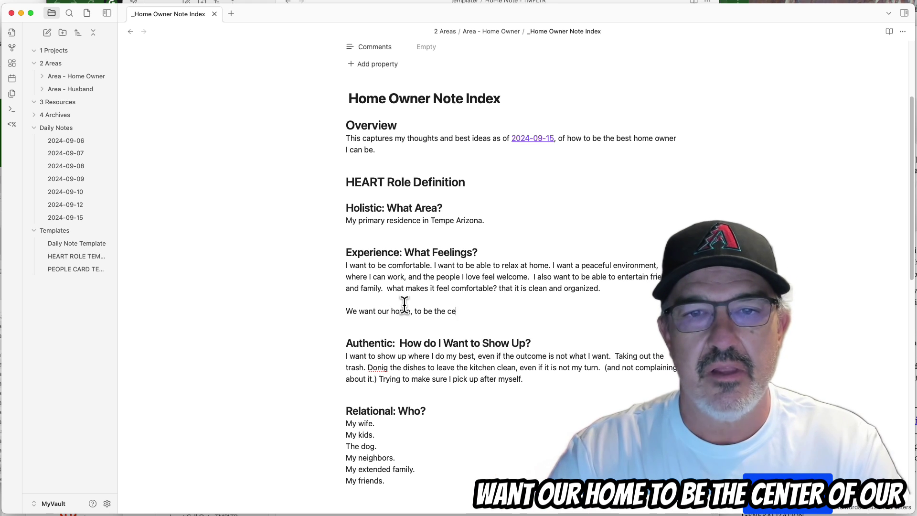
{"action": "type", "text": "nter of our kids live"}
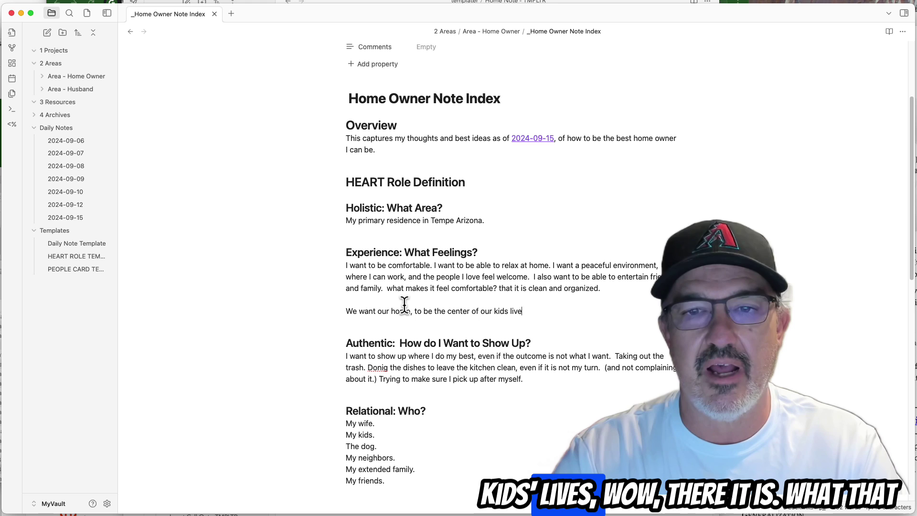
{"action": "type", "text": "s while they are i"}
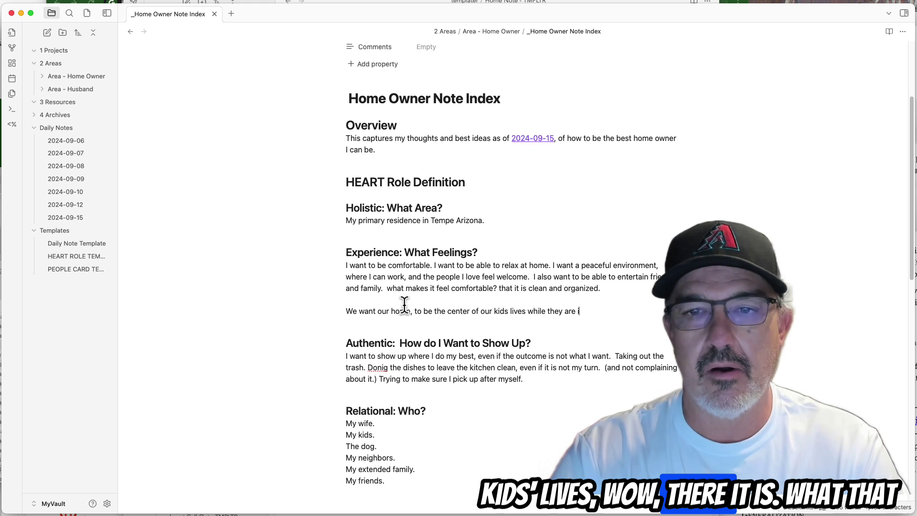
{"action": "type", "text": "n school. "}
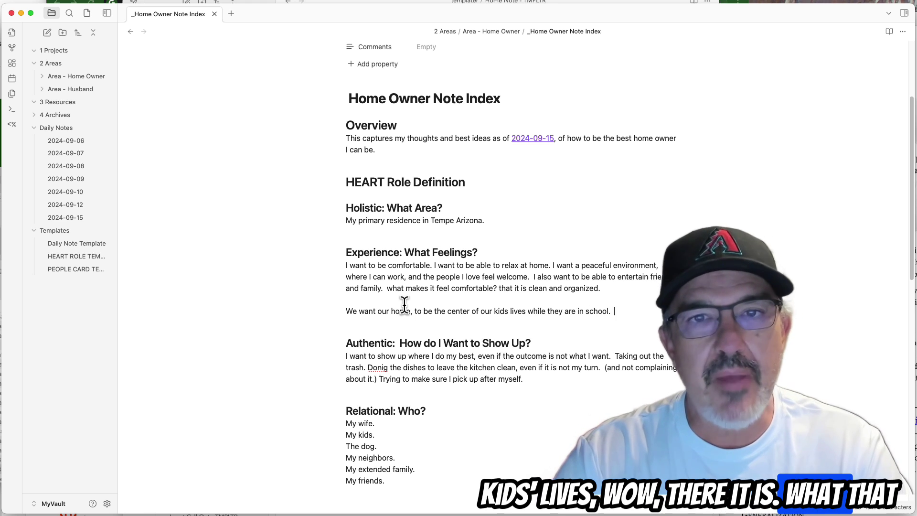
{"action": "type", "text": " It safe"}
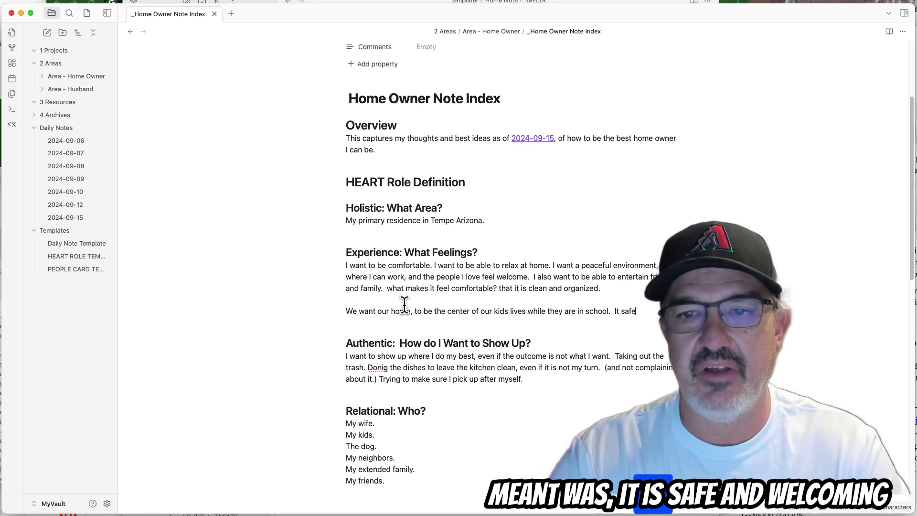
{"action": "type", "text": ", and welcom"}
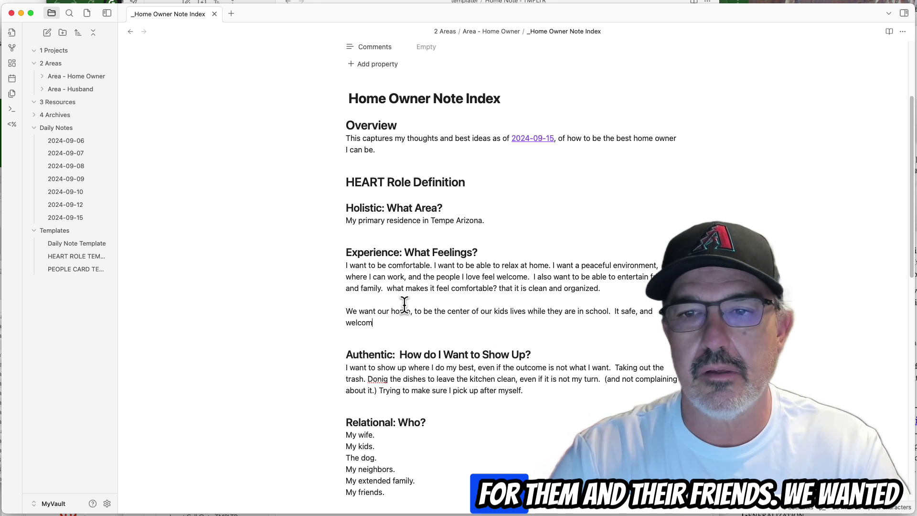
{"action": "type", "text": "ing for the"}
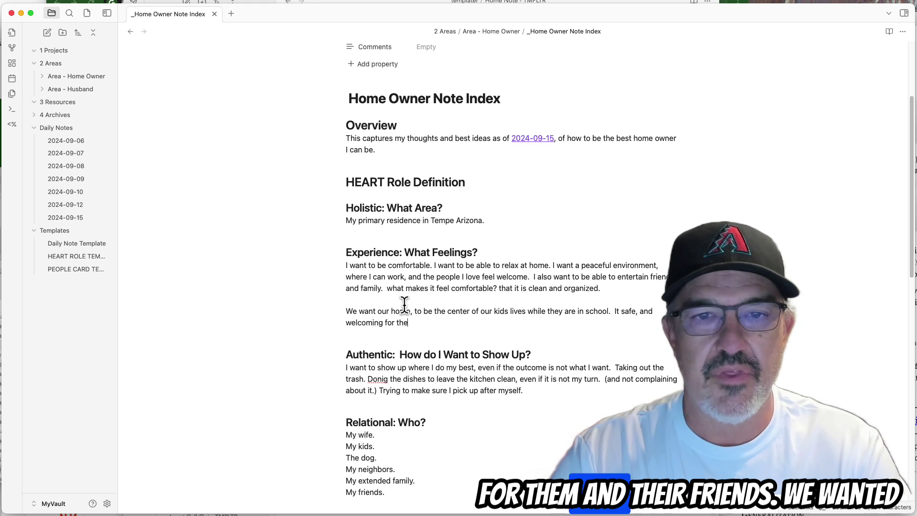
{"action": "type", "text": "m and their fi"}
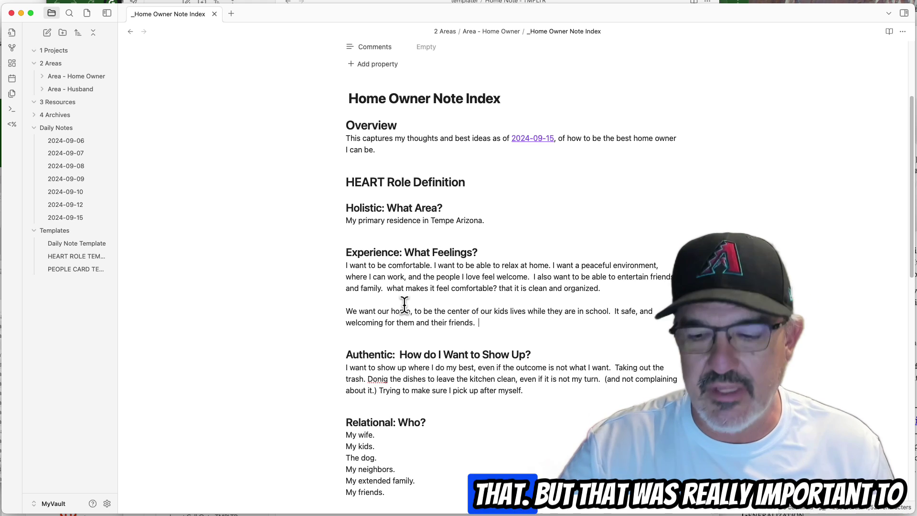
{"action": "key", "text": "Down"}
{"action": "key", "text": "Right"}
{"action": "key", "text": "Right"}
{"action": "key", "text": "Right"}
{"action": "key", "text": "Right"}
{"action": "key", "text": "Right"}
{"action": "key", "text": "Right"}
{"action": "key", "text": "Right"}
{"action": "key", "text": "Right"}
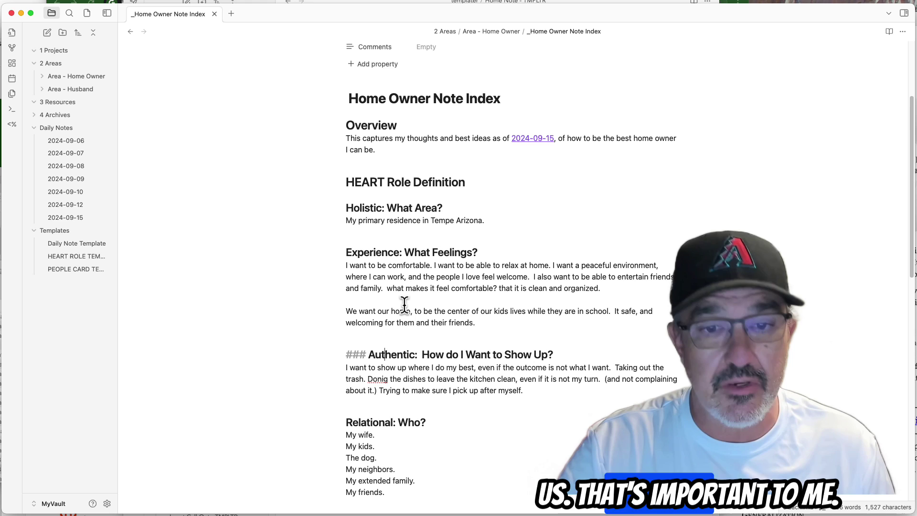
Replace the Timeframe placeholder with 'For as long as I own the house.'.
{"action": "scroll", "coordinate": [404, 304], "scroll_direction": "down", "scroll_amount": 5}
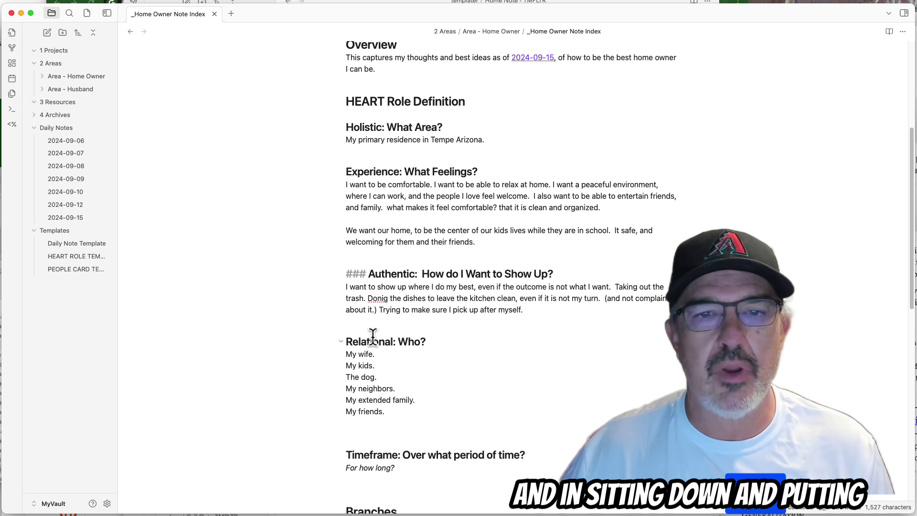
{"action": "scroll", "coordinate": [413, 383], "scroll_direction": "up", "scroll_amount": 1}
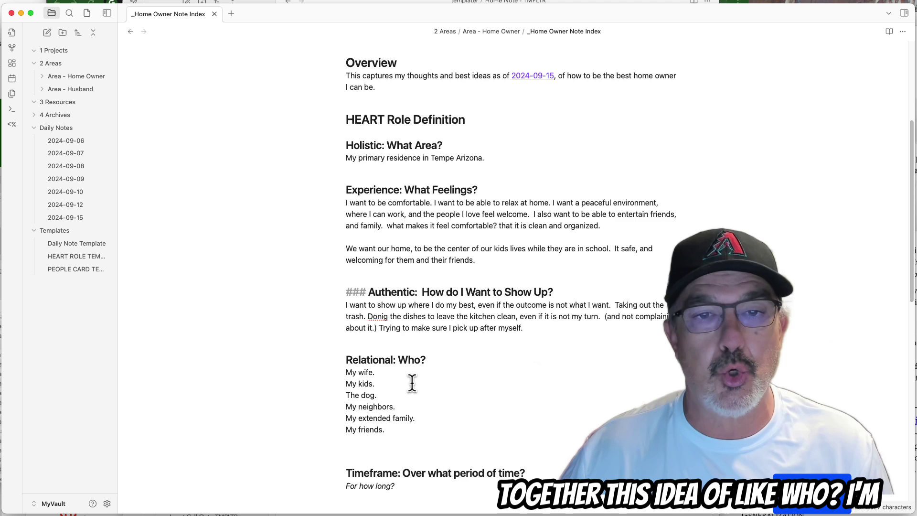
{"action": "scroll", "coordinate": [411, 387], "scroll_direction": "down", "scroll_amount": 3}
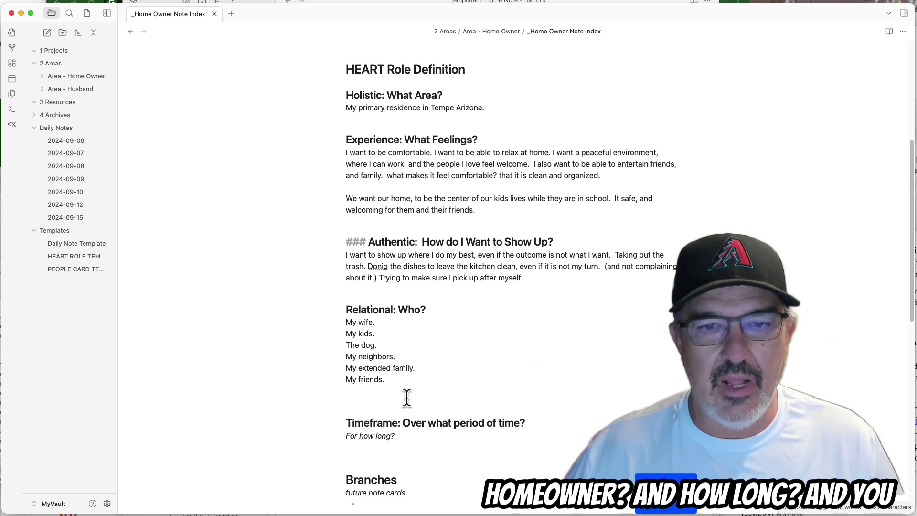
{"action": "left_click", "coordinate": [406, 437]}
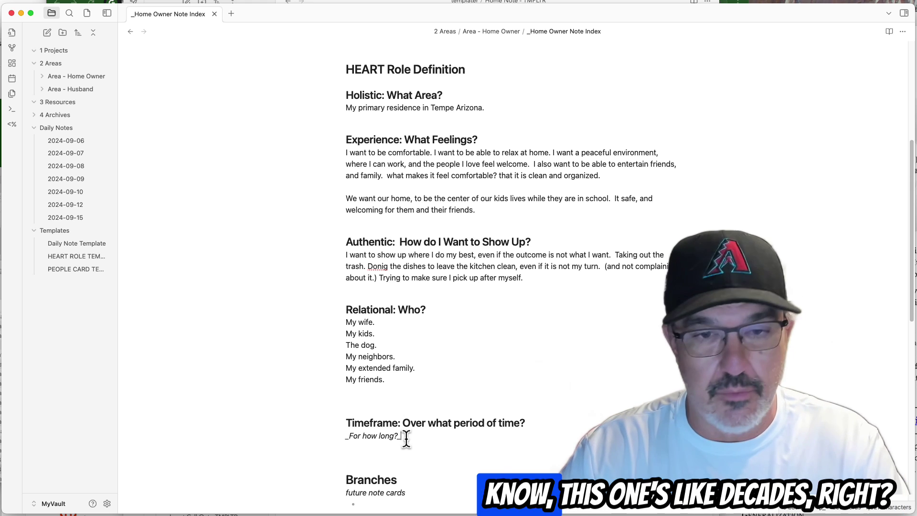
{"action": "key", "text": "shift+Left"}
{"action": "key", "text": "shift+Left"}
{"action": "key", "text": "shift+Left"}
{"action": "key", "text": "shift+Left"}
{"action": "key", "text": "shift+Left"}
{"action": "key", "text": "shift+Left"}
{"action": "key", "text": "shift+Left"}
{"action": "key", "text": "shift+Left"}
{"action": "key", "text": "shift+Left"}
{"action": "key", "text": "shift+Left"}
{"action": "key", "text": "shift+Left"}
{"action": "key", "text": "shift+Left"}
{"action": "key", "text": "shift+Left"}
{"action": "key", "text": "shift+Left"}
{"action": "key", "text": "shift+Left"}
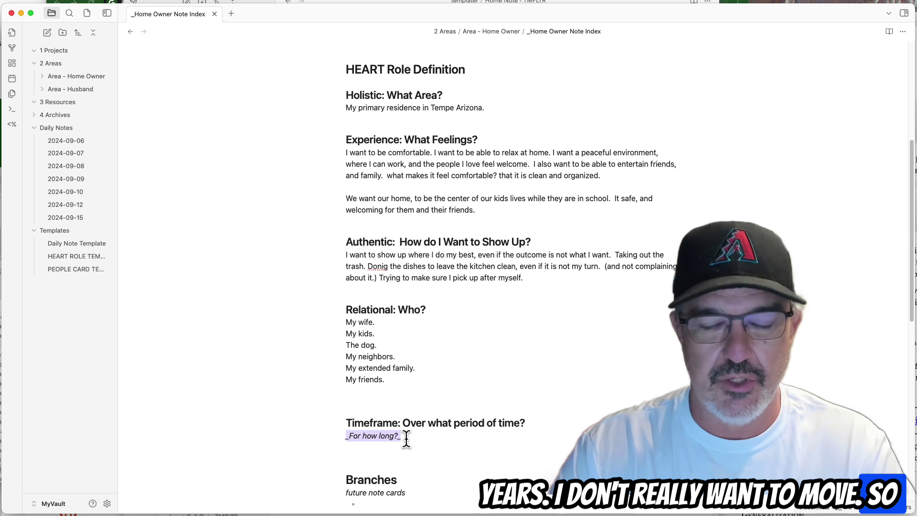
{"action": "type", "text": "For as long as I"}
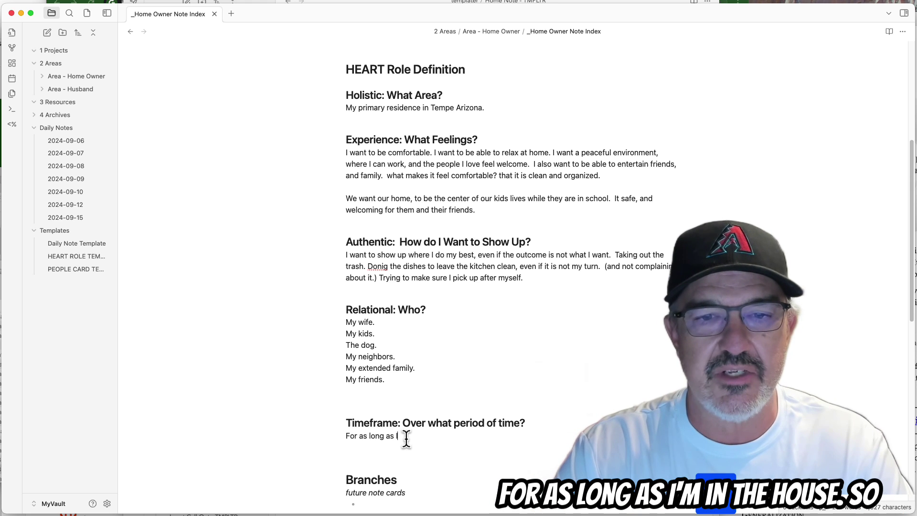
{"action": "type", "text": " own the house."}
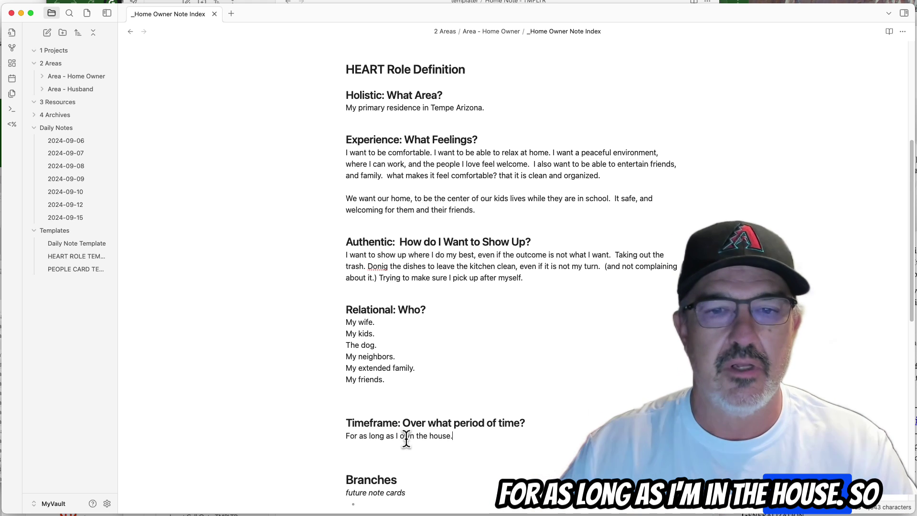
{"action": "scroll", "coordinate": [373, 306], "scroll_direction": "up", "scroll_amount": 5}
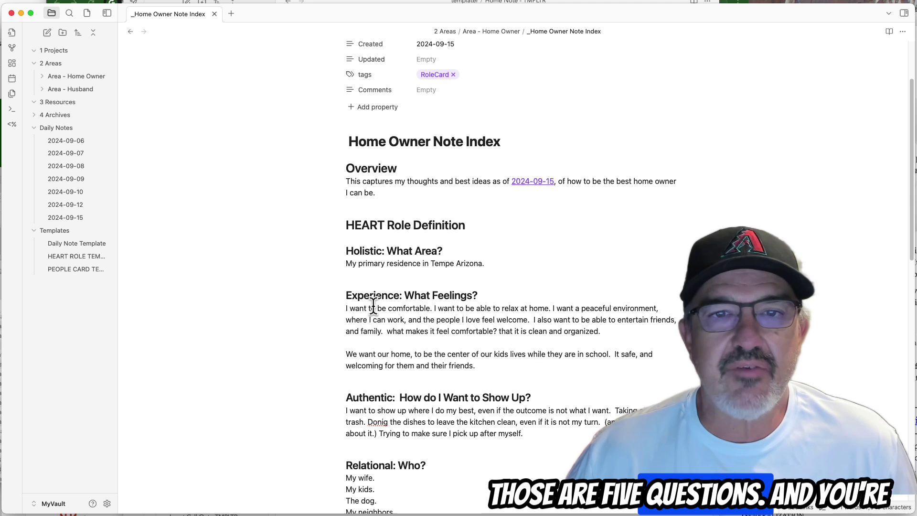
{"action": "scroll", "coordinate": [374, 306], "scroll_direction": "down", "scroll_amount": 3}
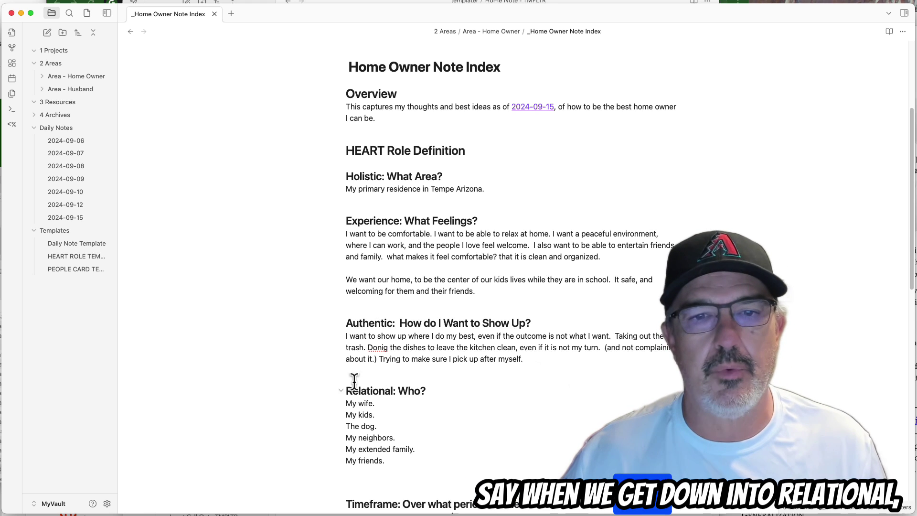
{"action": "scroll", "coordinate": [428, 329], "scroll_direction": "down", "scroll_amount": 1}
{"action": "scroll", "coordinate": [427, 330], "scroll_direction": "down", "scroll_amount": 1}
{"action": "scroll", "coordinate": [425, 330], "scroll_direction": "up", "scroll_amount": 5}
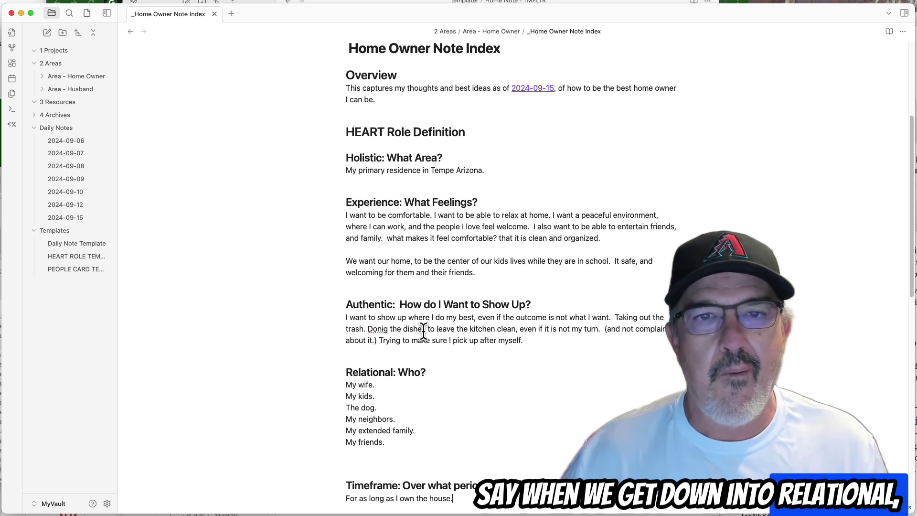
{"action": "scroll", "coordinate": [423, 329], "scroll_direction": "down", "scroll_amount": 5}
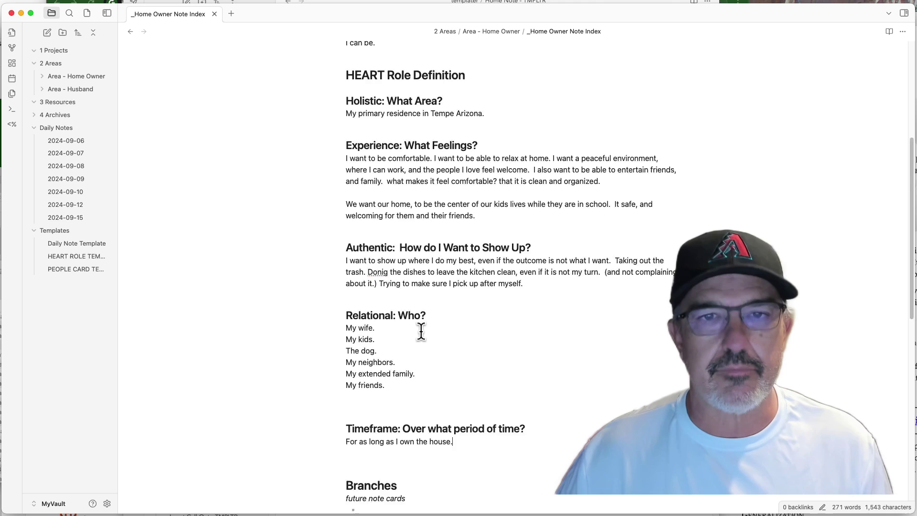
{"action": "scroll", "coordinate": [421, 330], "scroll_direction": "up", "scroll_amount": 1}
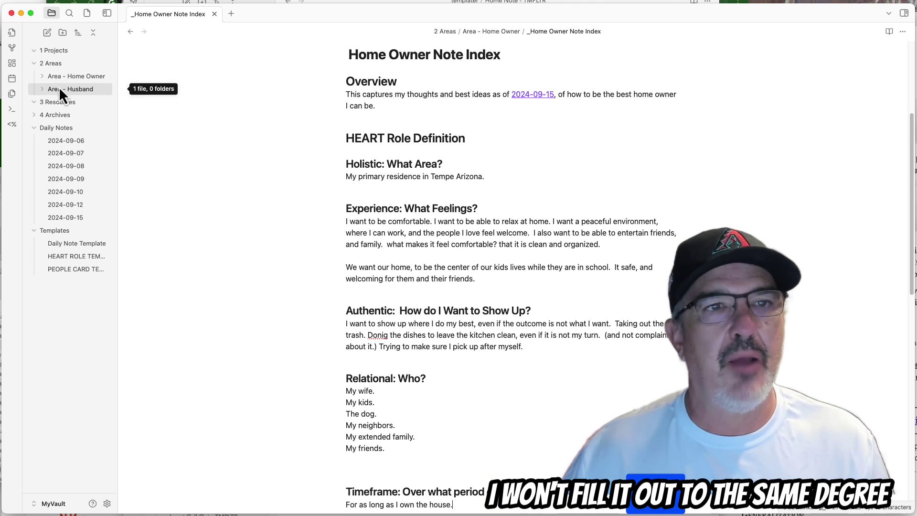
Create an 'Area - CEO' folder inside 2 Areas and add a new note to it.
{"action": "left_click", "coordinate": [66, 70]}
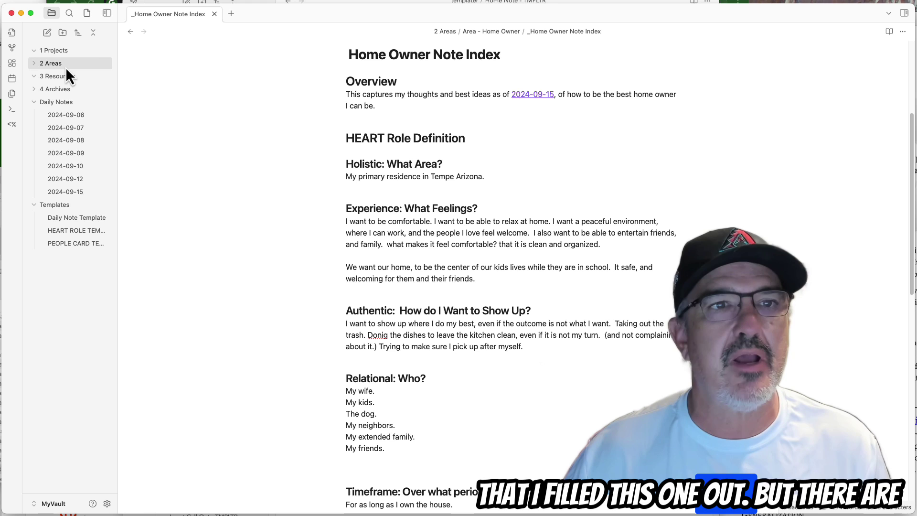
{"action": "right_click", "coordinate": [66, 69]}
{"action": "left_click", "coordinate": [87, 82]}
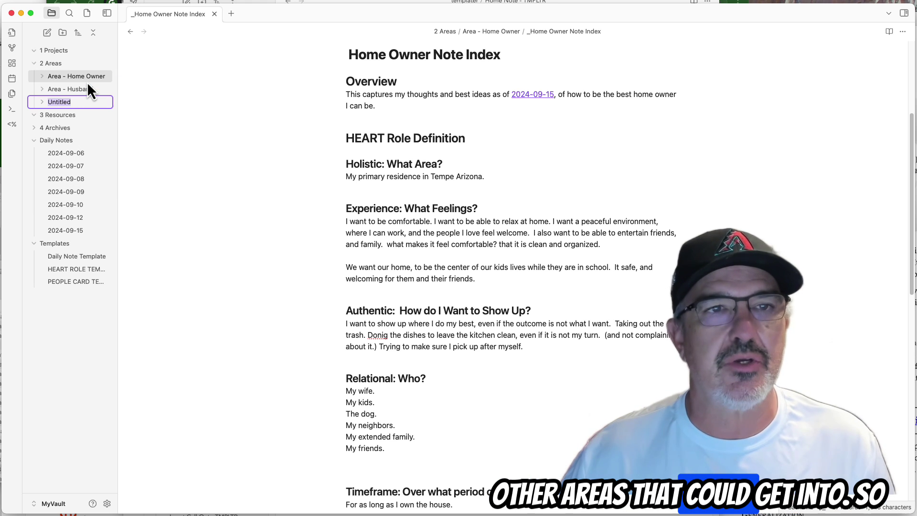
{"action": "type", "text": "ARE"}
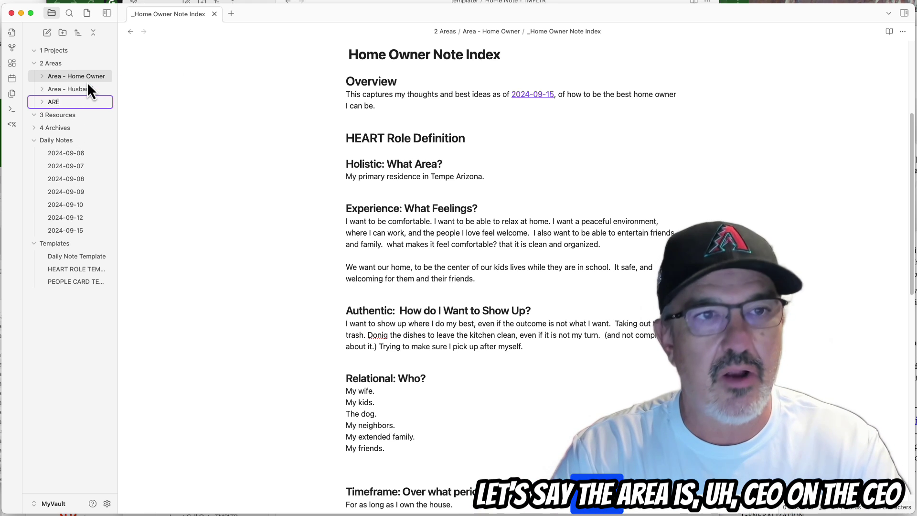
{"action": "key", "text": "BackSpace"}
{"action": "key", "text": "BackSpace"}
{"action": "type", "text": "rea"}
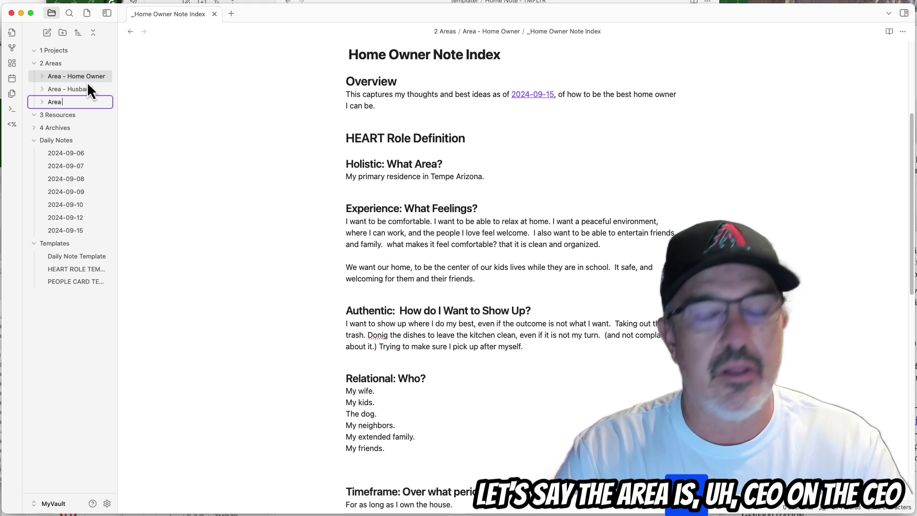
{"action": "type", "text": " - CEO"}
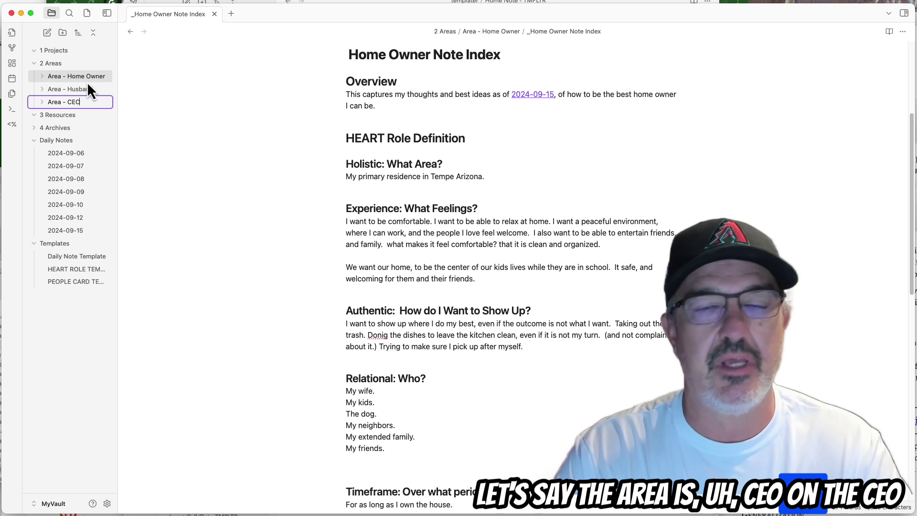
{"action": "key", "text": "Return"}
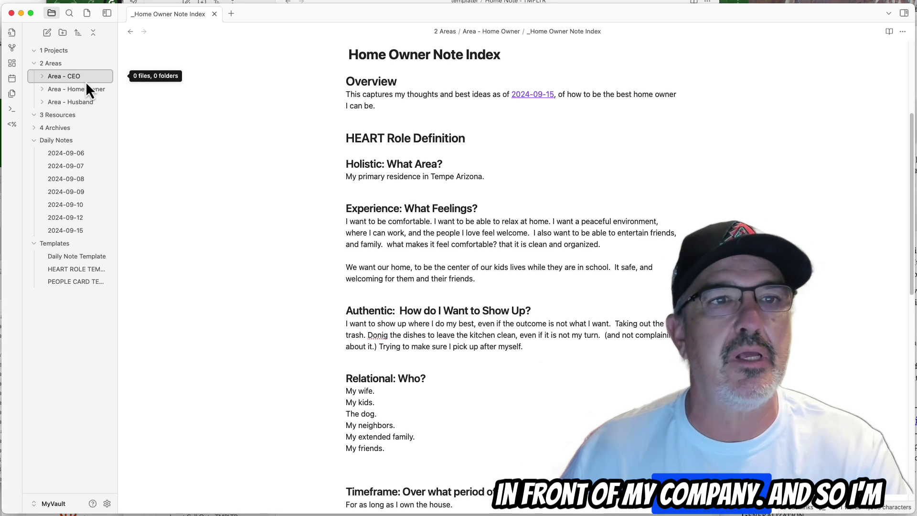
{"action": "right_click", "coordinate": [60, 79]}
{"action": "left_click", "coordinate": [63, 84]}
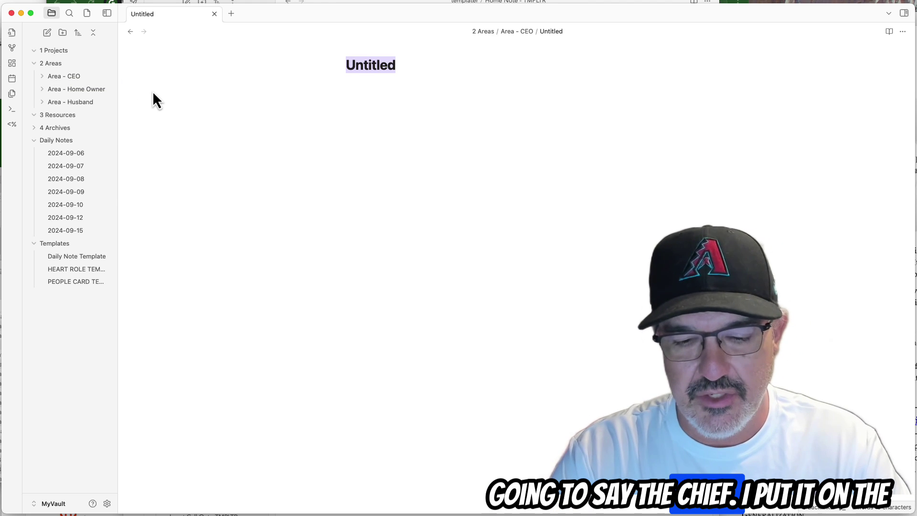
Title the new note '_Chief Executive Officer of GameTruck'.
{"action": "type", "text": "Chei"}
{"action": "key", "text": "BackSpace"}
{"action": "key", "text": "BackSpace"}
{"action": "key", "text": "BackSpace"}
{"action": "key", "text": "BackSpace"}
{"action": "type", "text": "_)"}
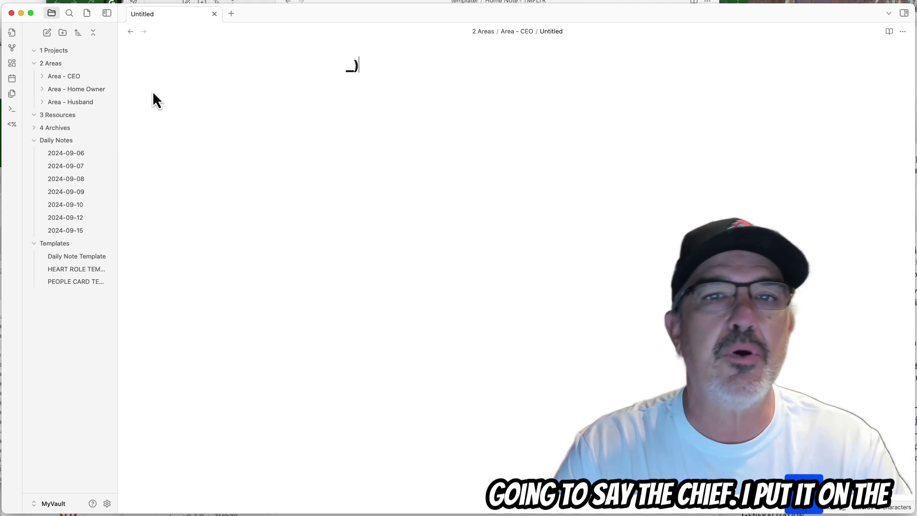
{"action": "key", "text": "BackSpace"}
{"action": "type", "text": "Ch=i"}
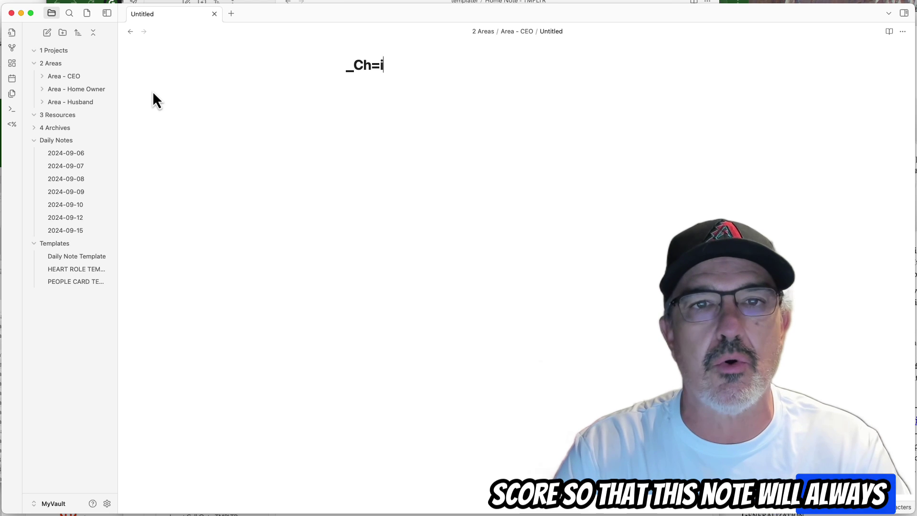
{"action": "key", "text": "BackSpace"}
{"action": "type", "text": "ief "}
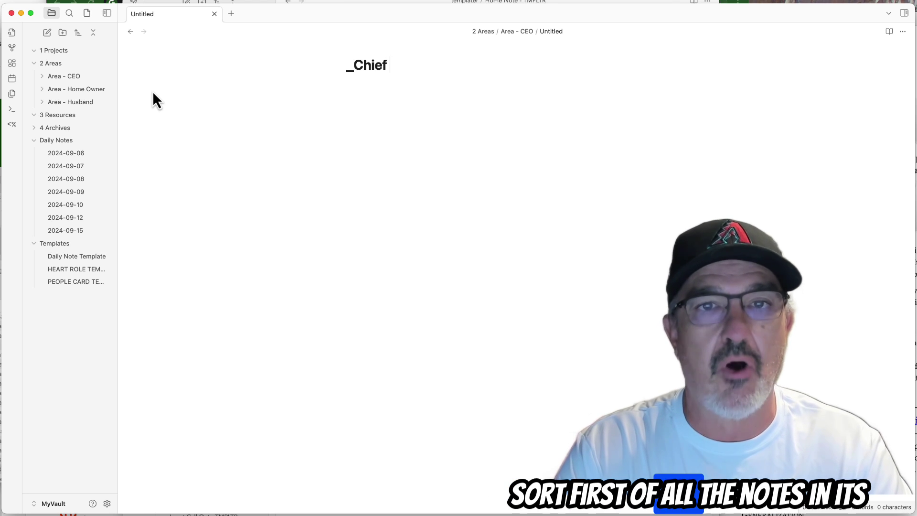
{"action": "type", "text": "E"}
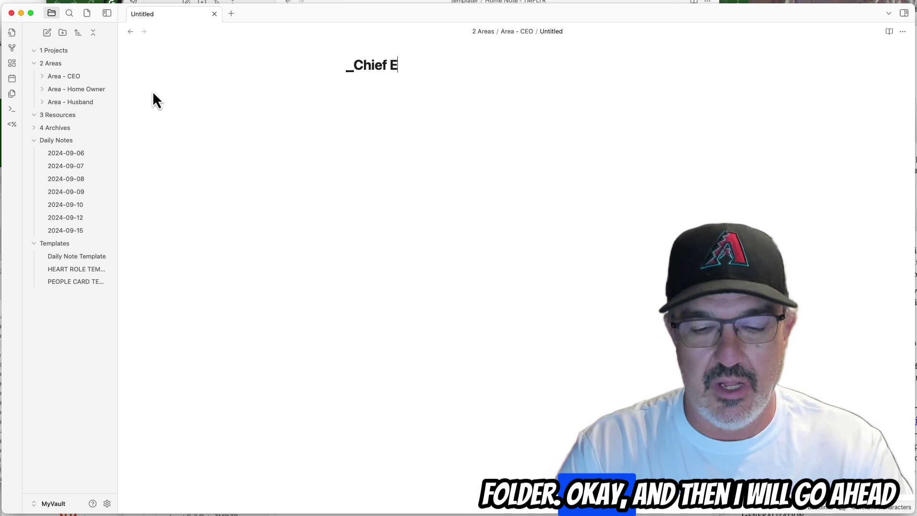
{"action": "type", "text": "xecutive Offi"}
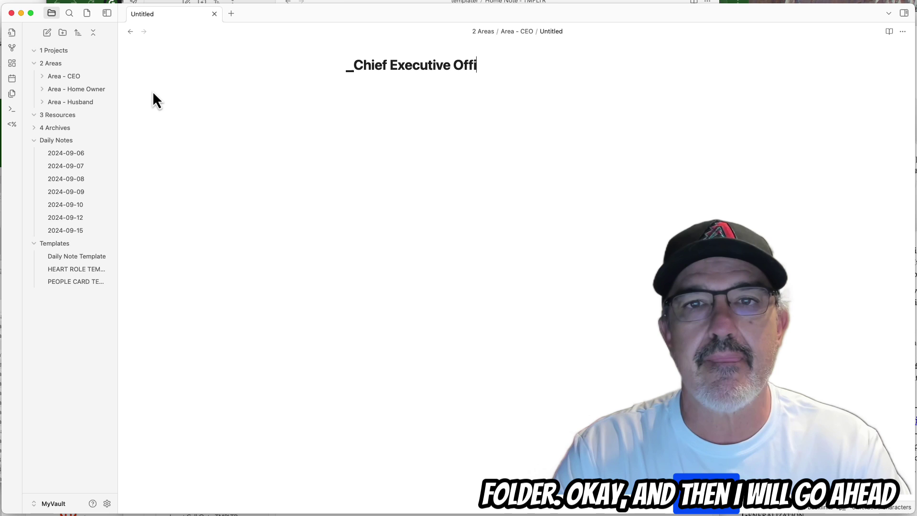
{"action": "type", "text": "cer of GameTruck"}
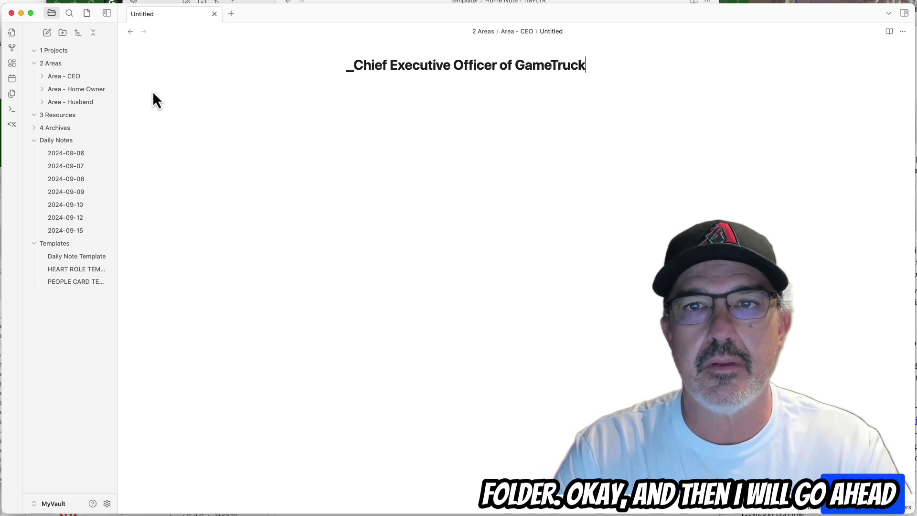
{"action": "key", "text": "Return"}
Fill the note from HEART ROLE TEMPLATE and select the Relational placeholder line.
{"action": "key", "text": "alt+e"}
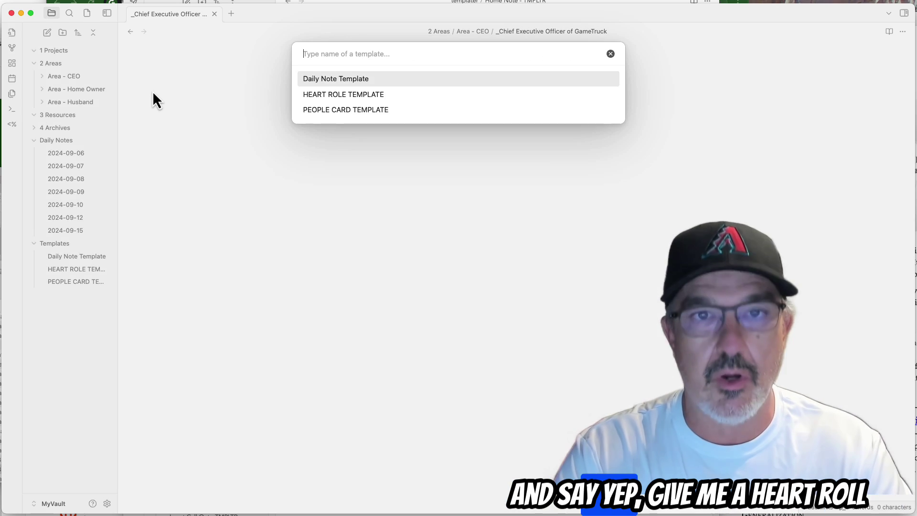
{"action": "key", "text": "Down"}
{"action": "key", "text": "Return"}
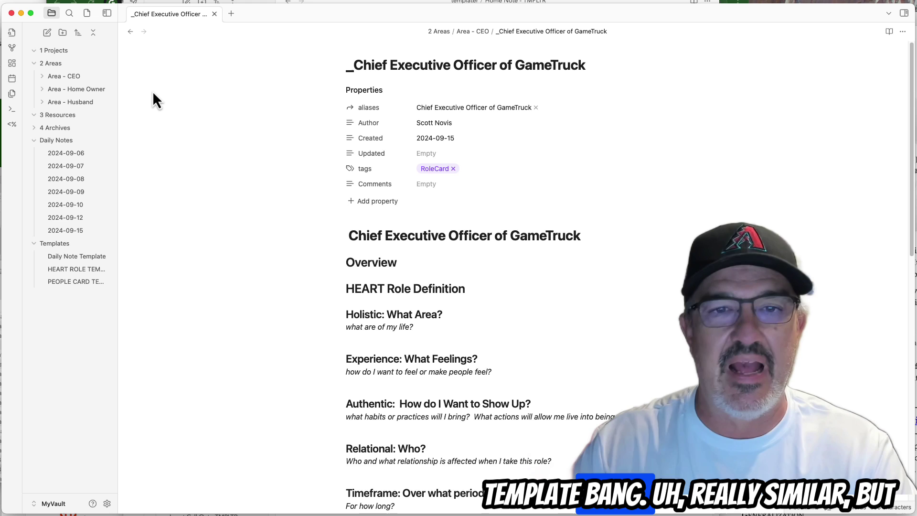
{"action": "scroll", "coordinate": [231, 194], "scroll_direction": "down", "scroll_amount": 4}
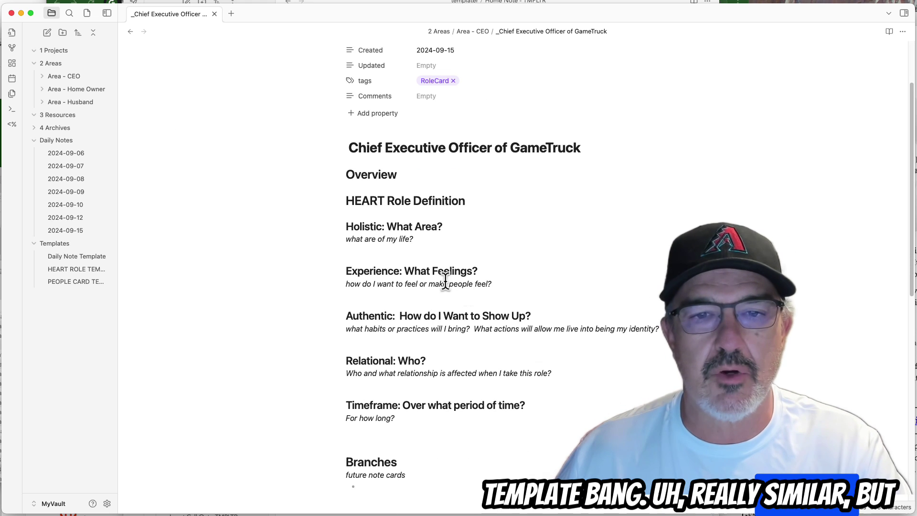
{"action": "left_click_drag", "start_coordinate": [551, 374], "coordinate": [328, 378]}
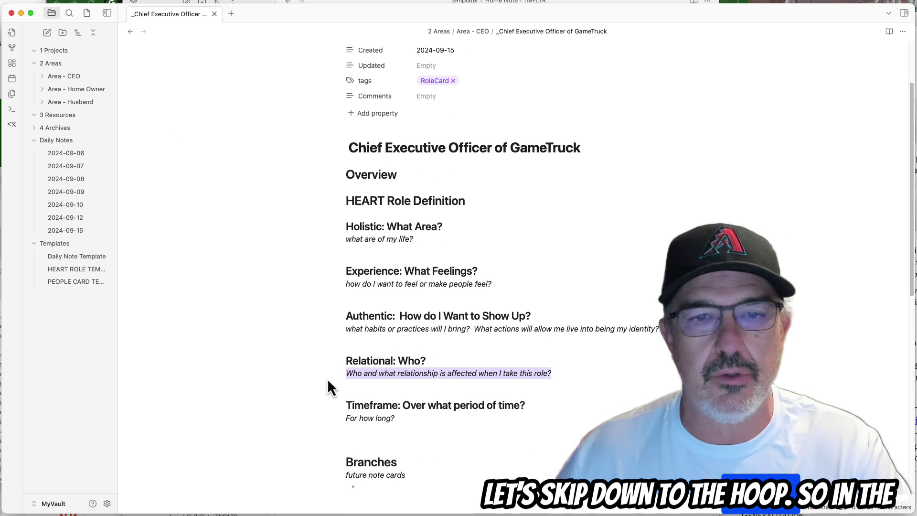
Replace the Relational prompt with bullets 'My partners' and 'My employees'.
{"action": "key", "text": "BackSpace"}
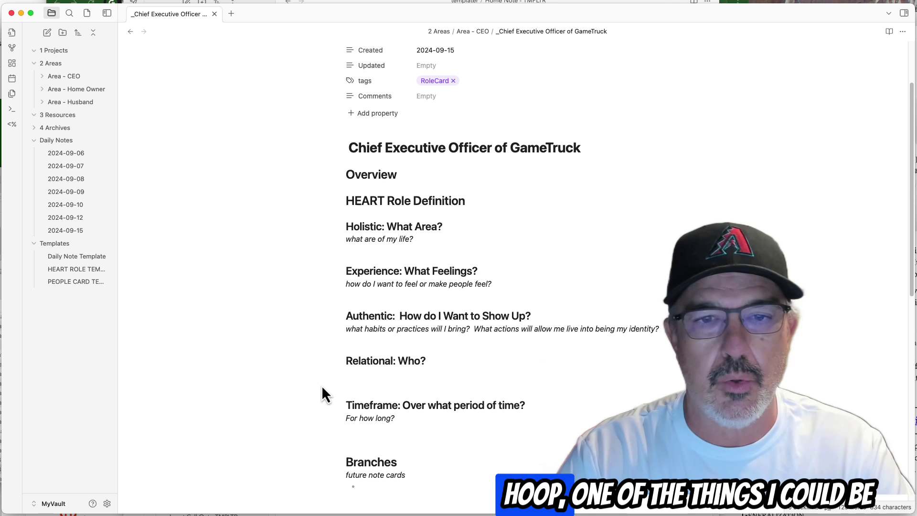
{"action": "type", "text": "-"}
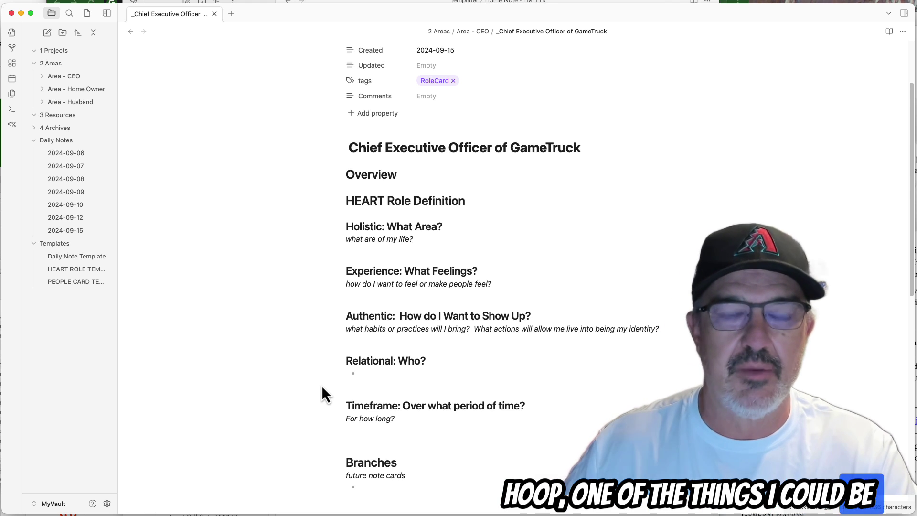
{"action": "scroll", "coordinate": [323, 382], "scroll_direction": "down", "scroll_amount": 1}
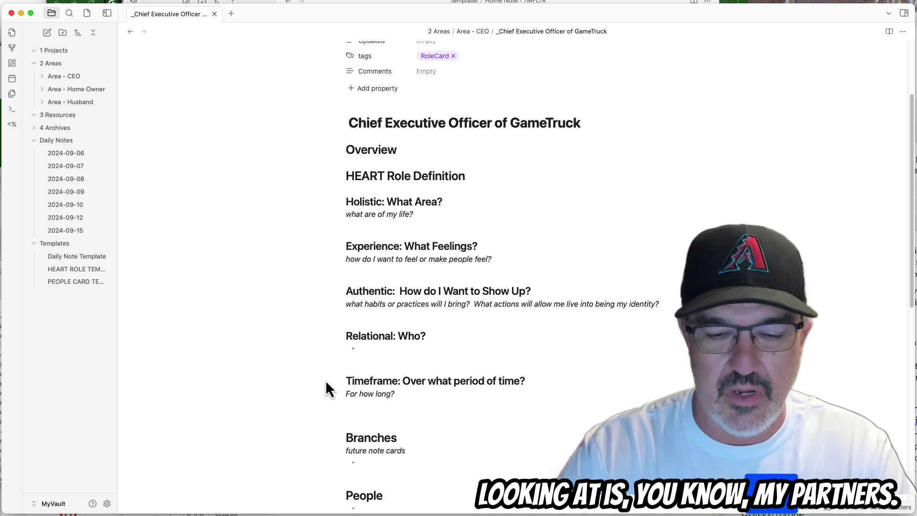
{"action": "type", "text": "My par"}
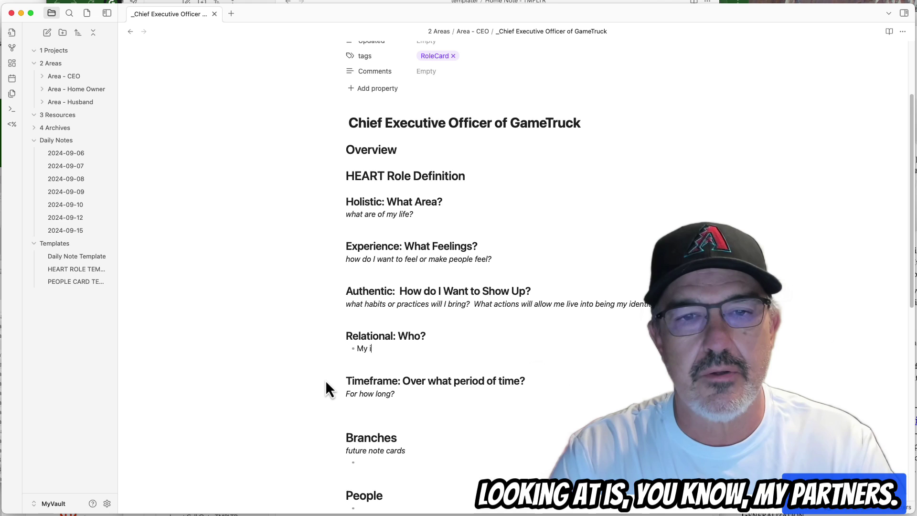
{"action": "type", "text": "tners"}
{"action": "key", "text": "Return"}
{"action": "type", "text": "My emp"}
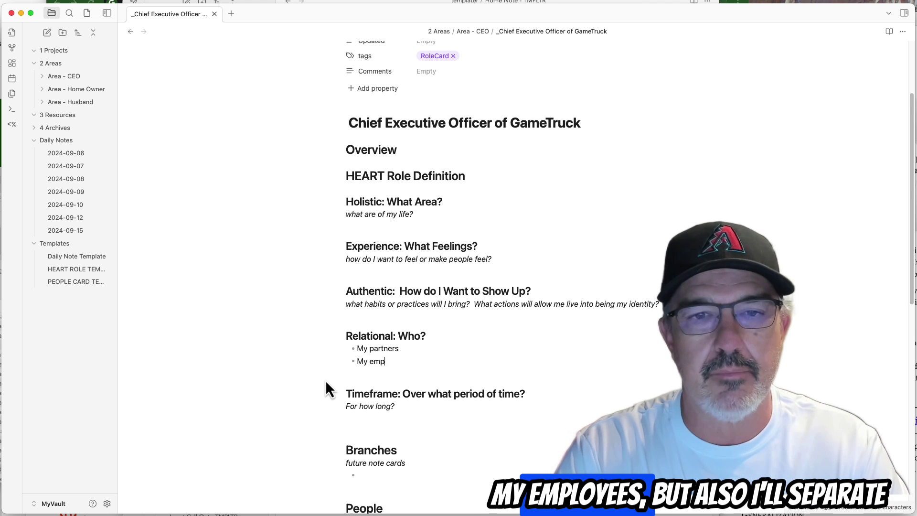
{"action": "type", "text": "loyees"}
Add 'My customers' and 'My vendors.' bullets below My employees.
{"action": "key", "text": "Up"}
{"action": "key", "text": "Return"}
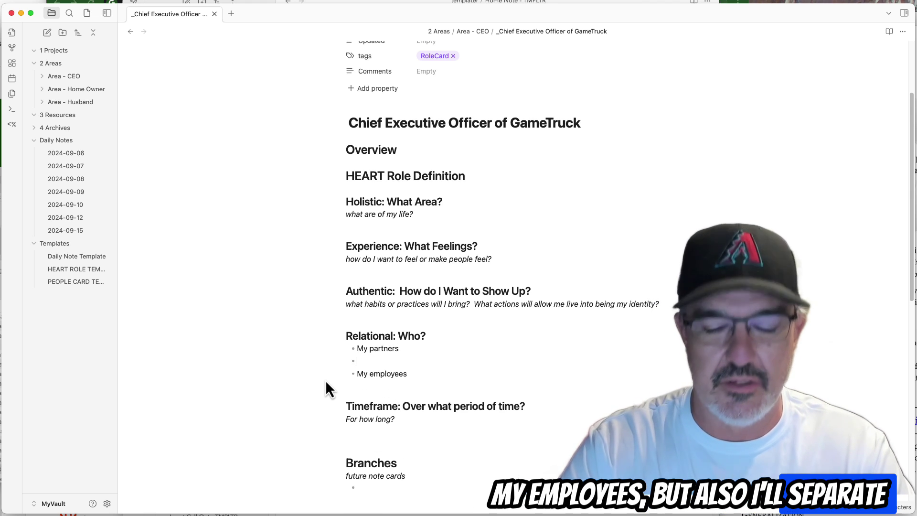
{"action": "key", "text": "BackSpace"}
{"action": "key", "text": "BackSpace"}
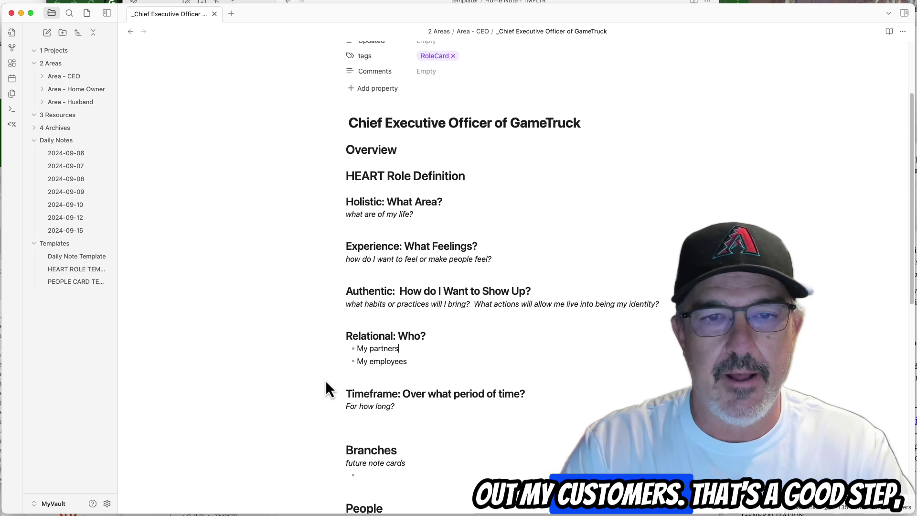
{"action": "key", "text": "End"}
{"action": "key", "text": "Return"}
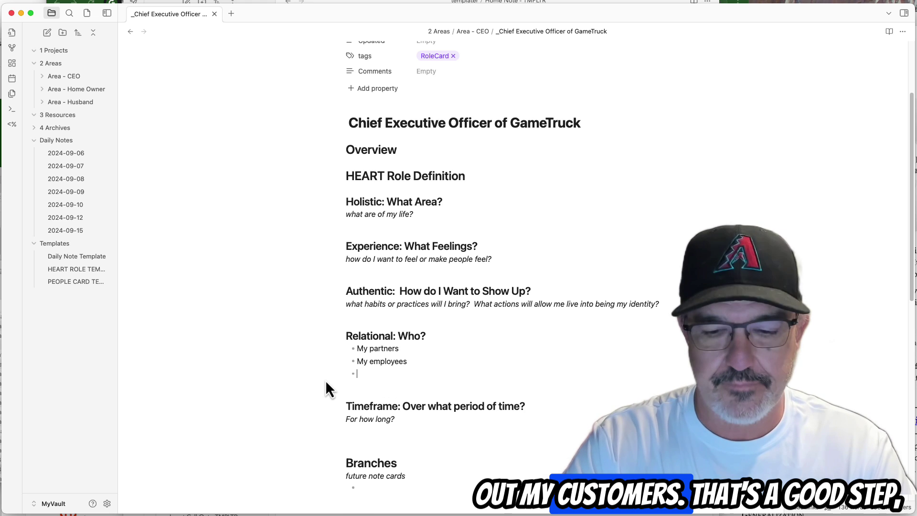
{"action": "type", "text": "My customers"}
{"action": "key", "text": "Return"}
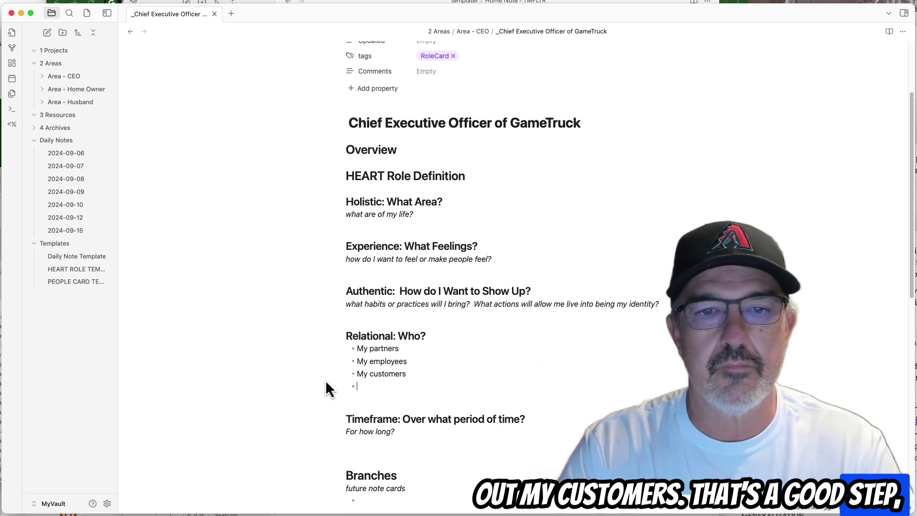
{"action": "type", "text": "My vendors."}
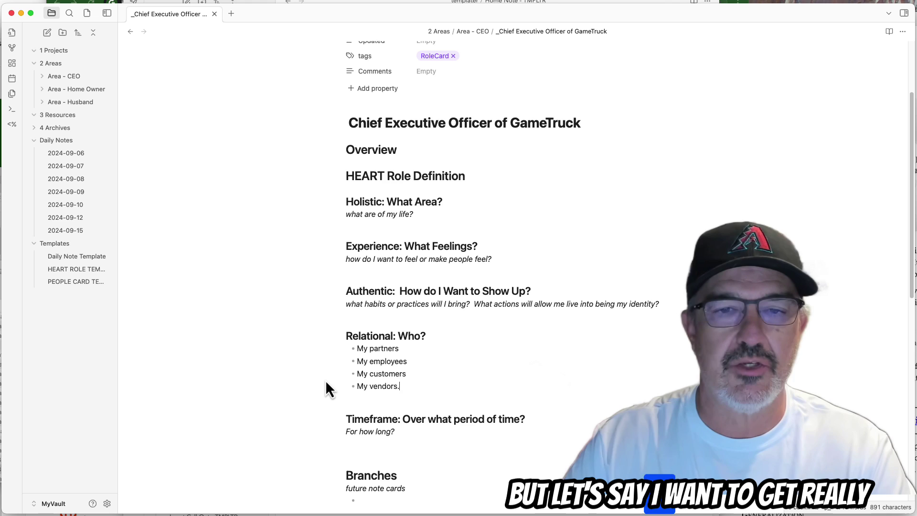
{"action": "scroll", "coordinate": [325, 380], "scroll_direction": "down", "scroll_amount": 1}
Add a [[wiki link]] with the person's full name in the empty People bullet.
{"action": "scroll", "coordinate": [325, 380], "scroll_direction": "down", "scroll_amount": 5}
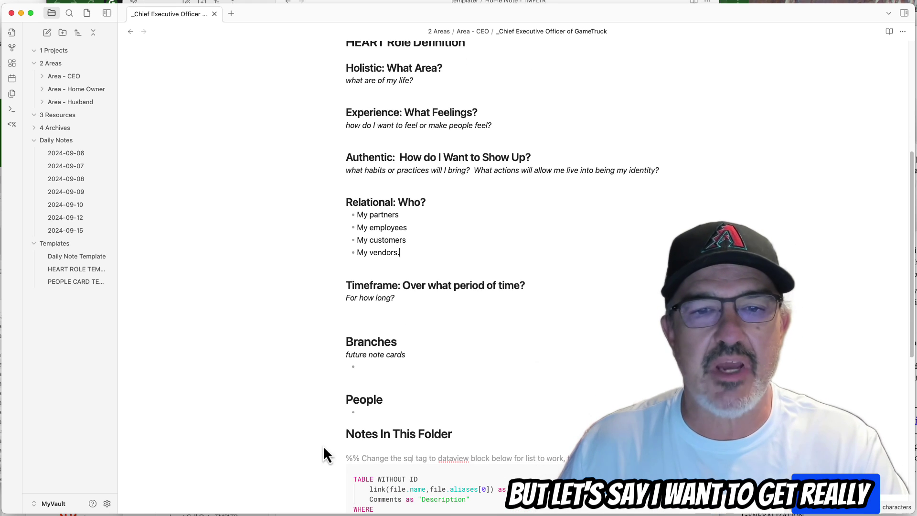
{"action": "left_click", "coordinate": [371, 413]}
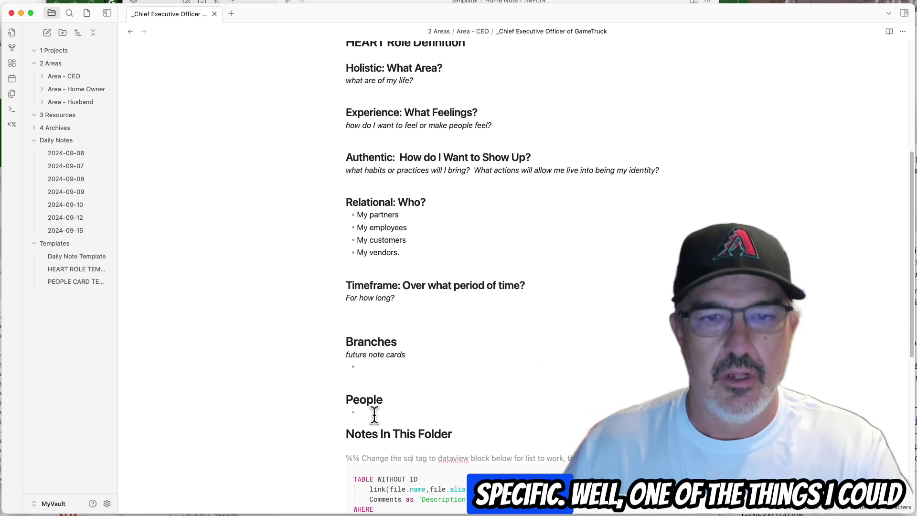
{"action": "type", "text": "[["}
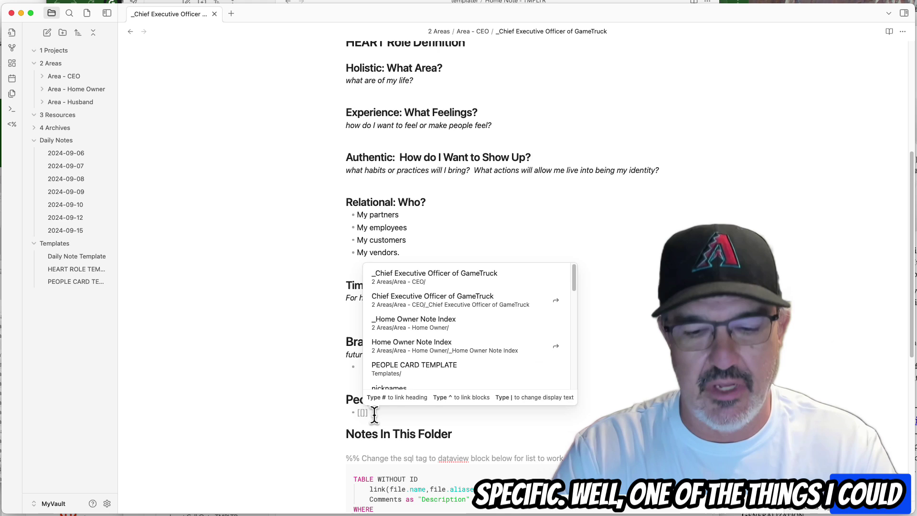
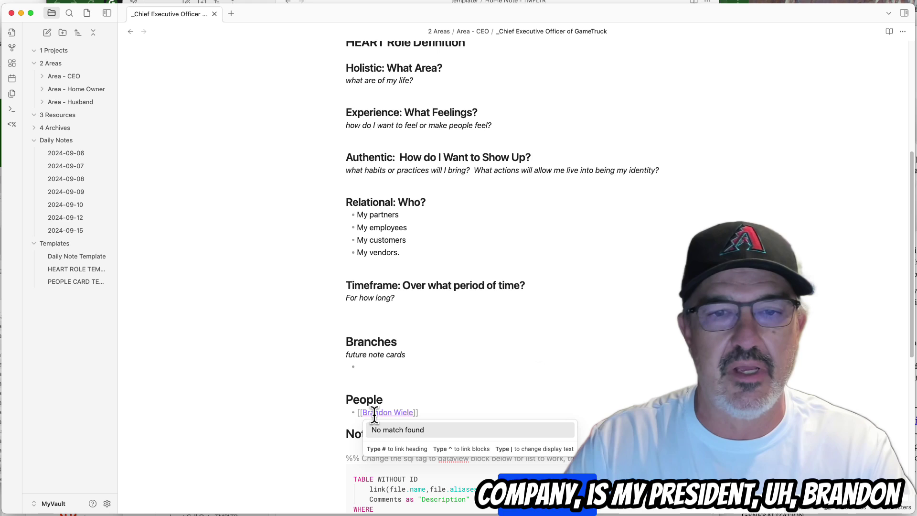
{"action": "type", "text": "]]"}
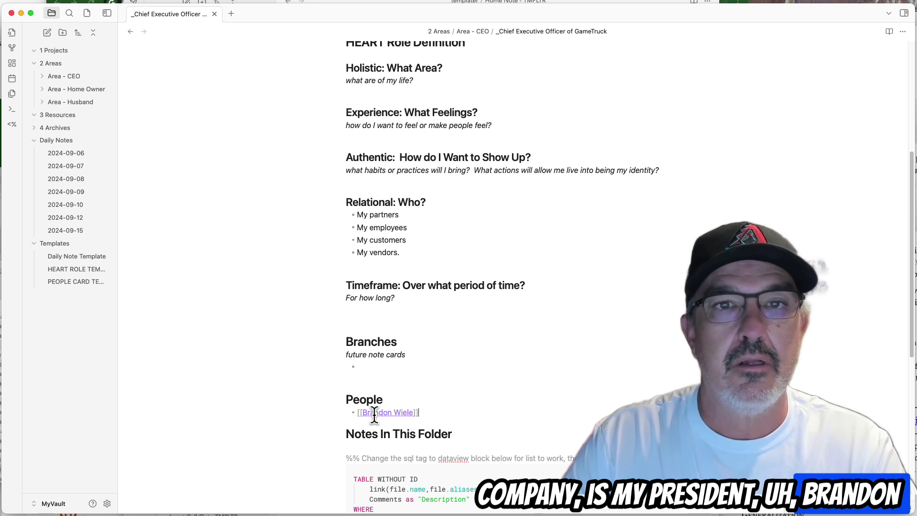
{"action": "key", "text": "Up"}
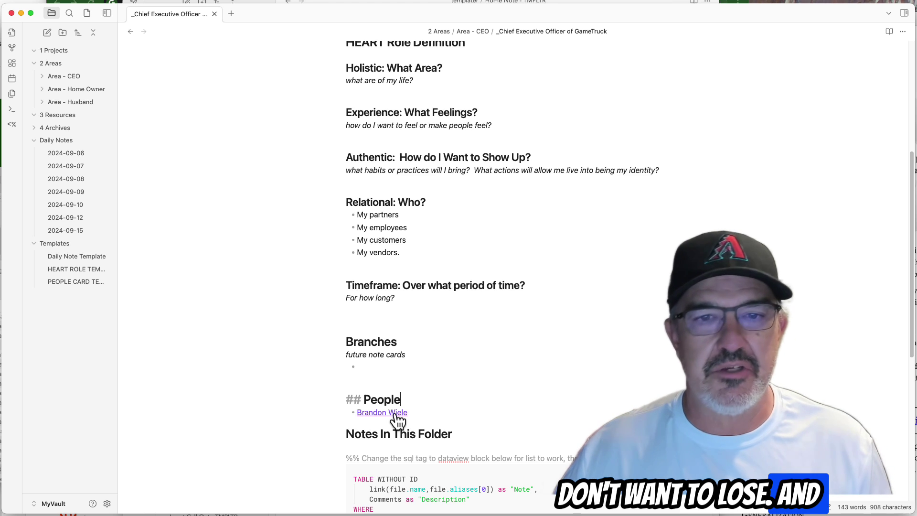
Open the newly linked person note and show it in the expanded Area - CEO folder.
{"action": "left_click", "coordinate": [396, 416]}
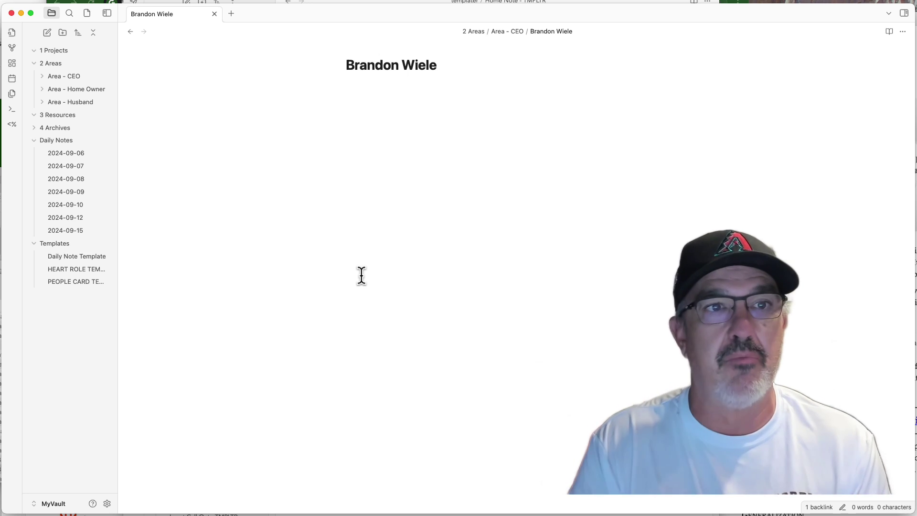
{"action": "left_click", "coordinate": [42, 80]}
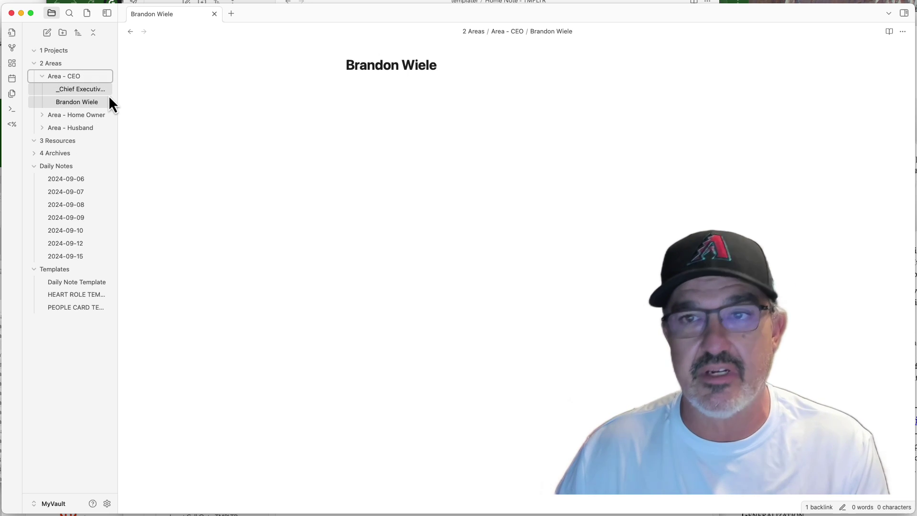
{"action": "left_click", "coordinate": [394, 96]}
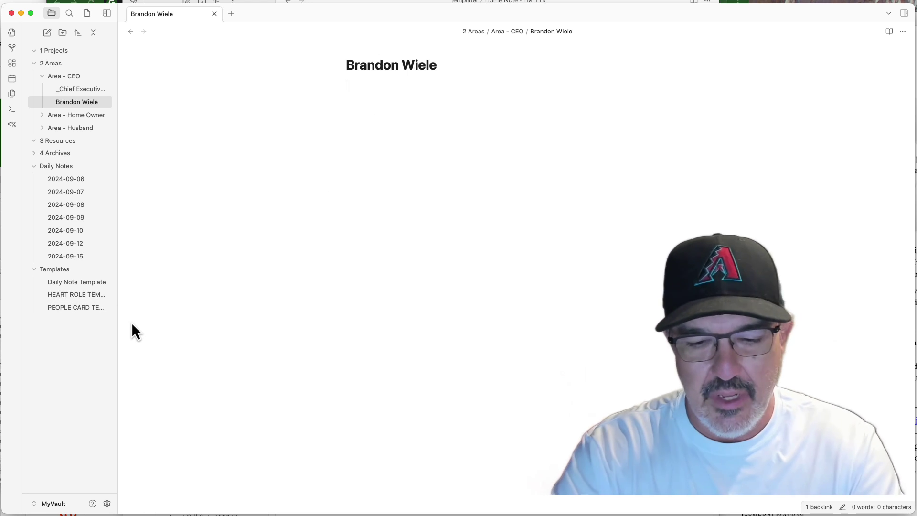
Fill the person note from the PEOPLE CARD TEMPLATE.
{"action": "key", "text": "alt+e"}
{"action": "key", "text": "Down"}
{"action": "key", "text": "Down"}
{"action": "key", "text": "Return"}
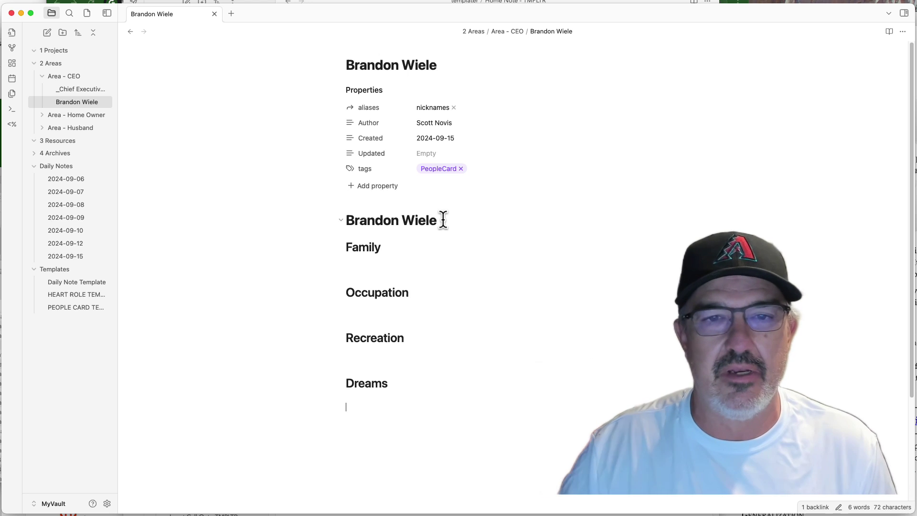
List Recreation bullets: likes Makers 46, big fan of Tito's, plays golf with his dad.
{"action": "left_click", "coordinate": [360, 351]}
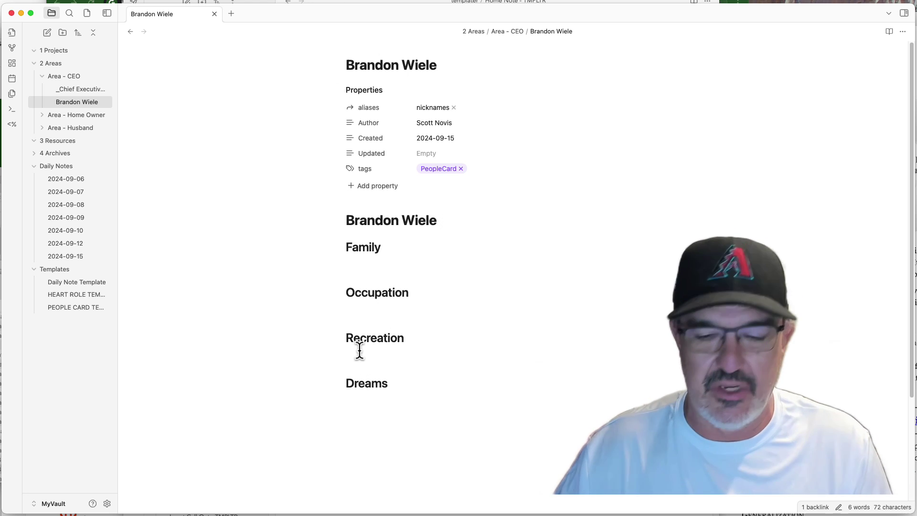
{"action": "type", "text": "- Real"}
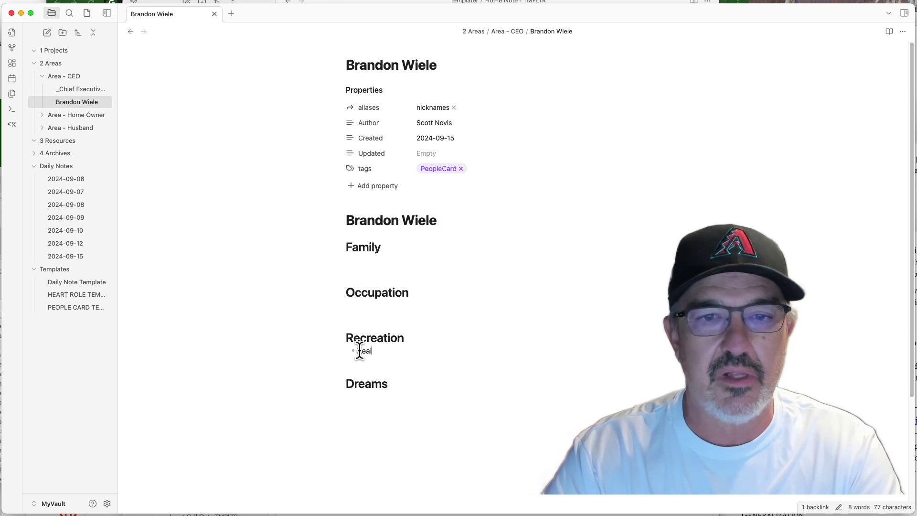
{"action": "type", "text": "ly likes Make"}
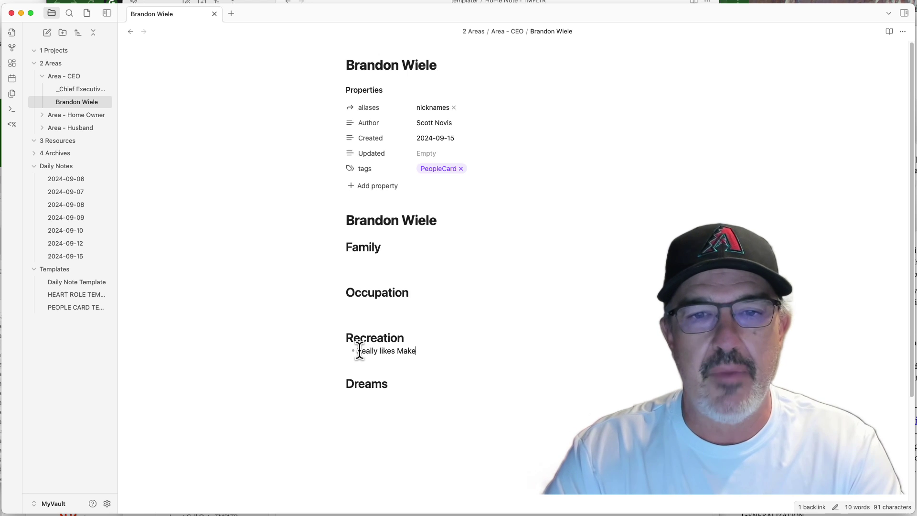
{"action": "type", "text": "rs 46"}
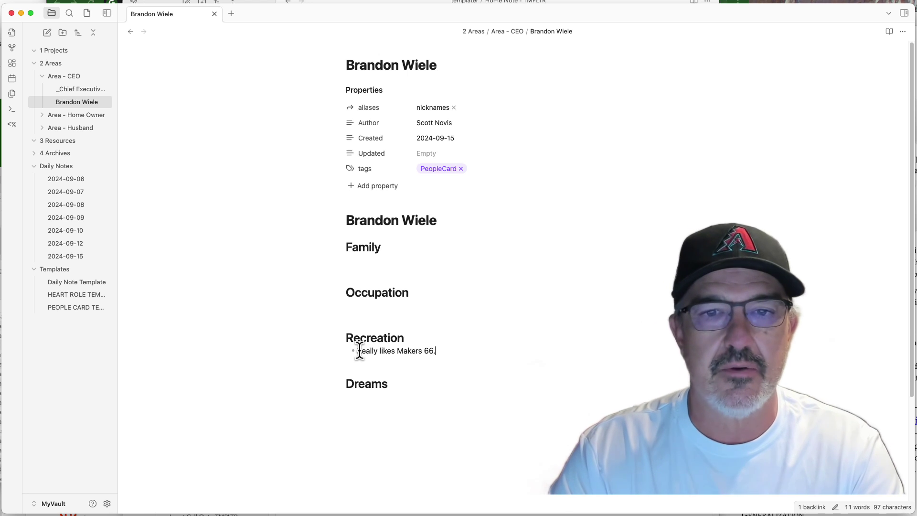
{"action": "key", "text": "BackSpace"}
{"action": "key", "text": "BackSpace"}
{"action": "type", "text": "46."}
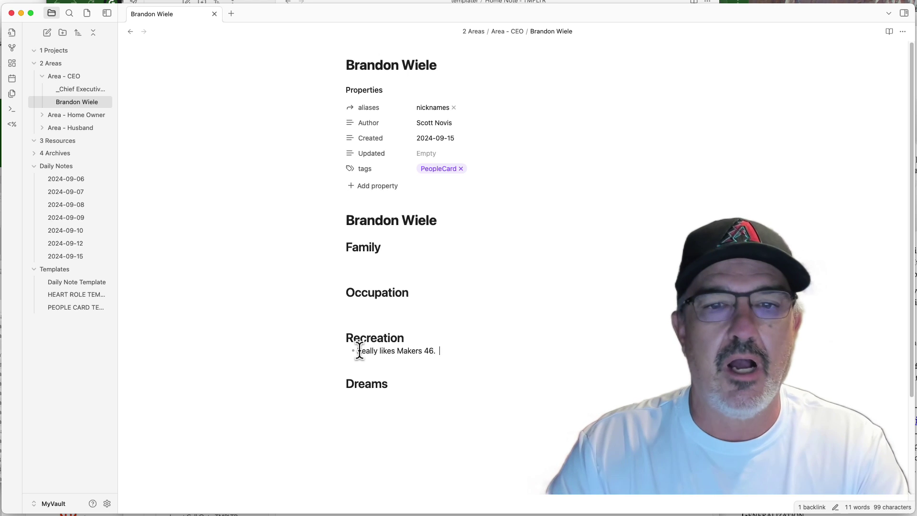
{"action": "key", "text": "Return"}
{"action": "type", "text": "Big fan "}
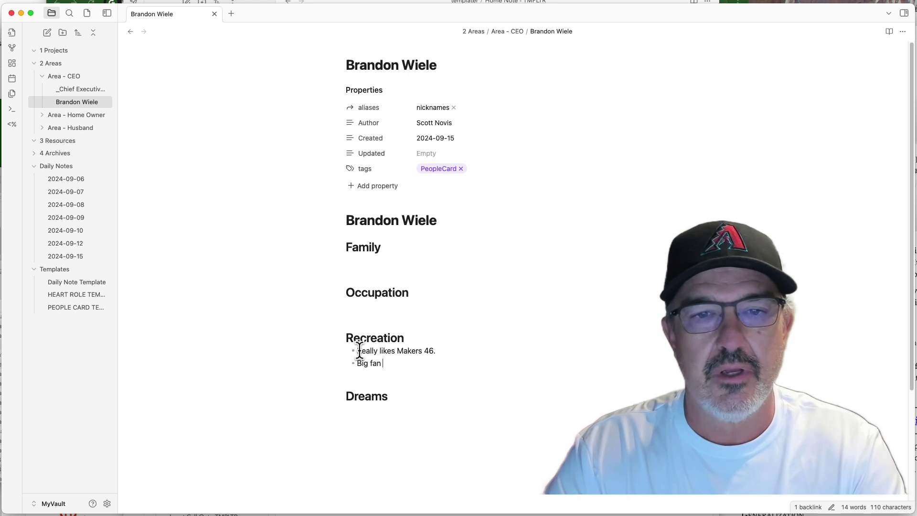
{"action": "type", "text": "titit"}
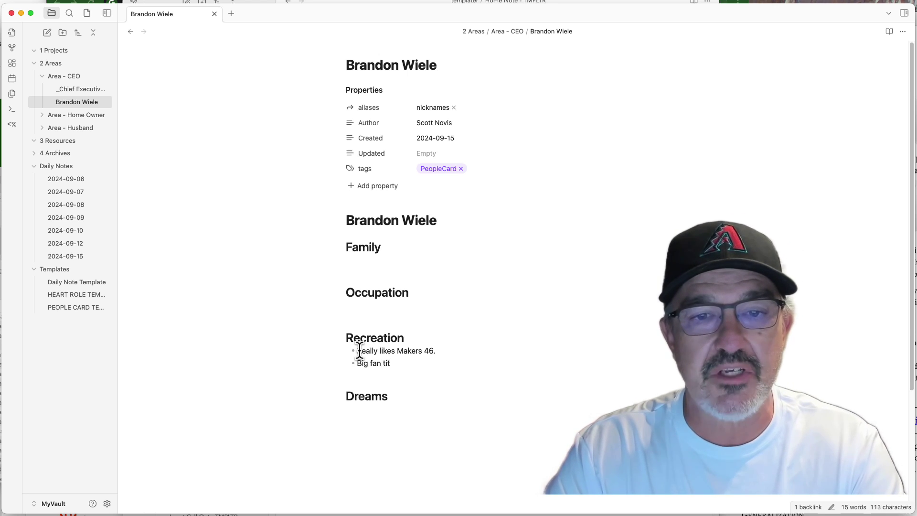
{"action": "key", "text": "BackSpace"}
{"action": "key", "text": "BackSpace"}
{"action": "type", "text": "Tito's"}
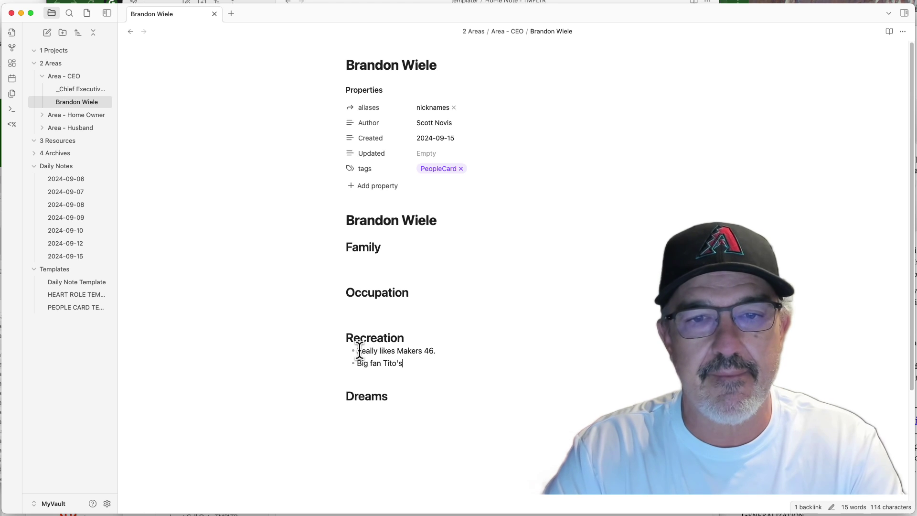
{"action": "key", "text": "Return"}
{"action": "type", "text": "Plays g"}
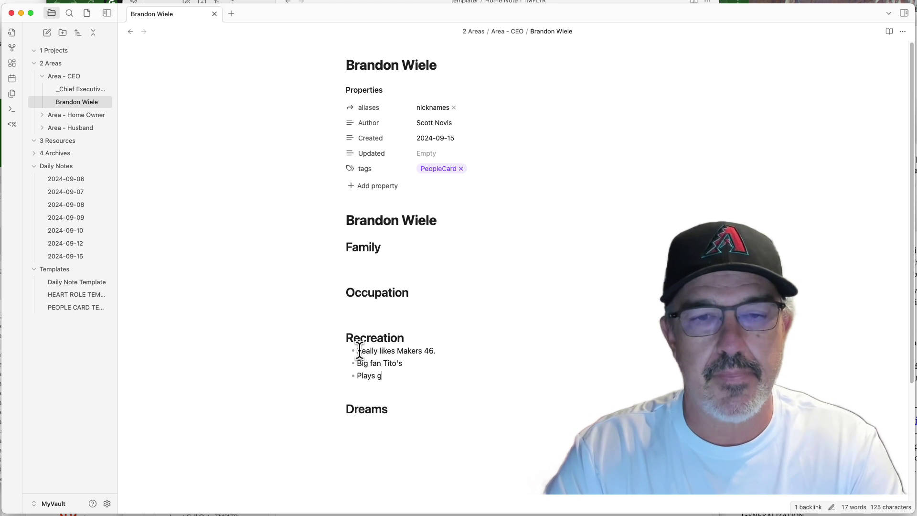
{"action": "type", "text": "olf with his dad"}
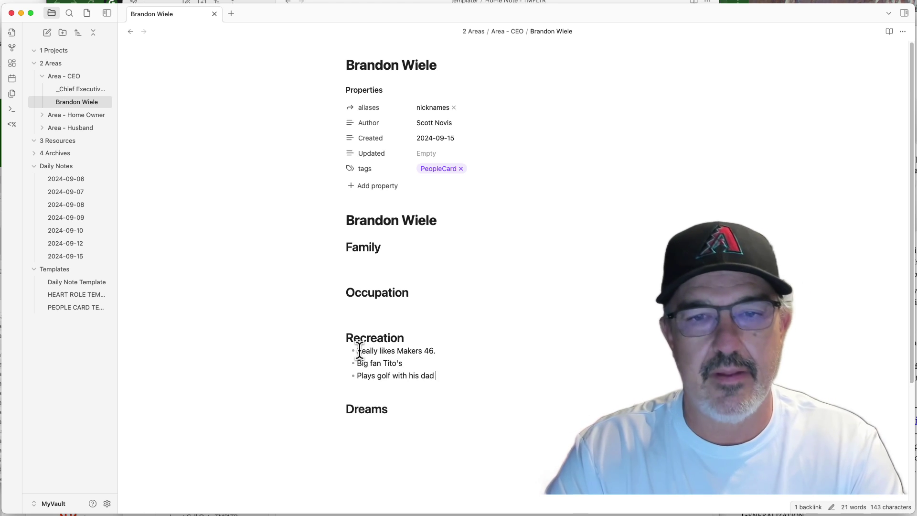
{"action": "type", "text": " at Angelfire."}
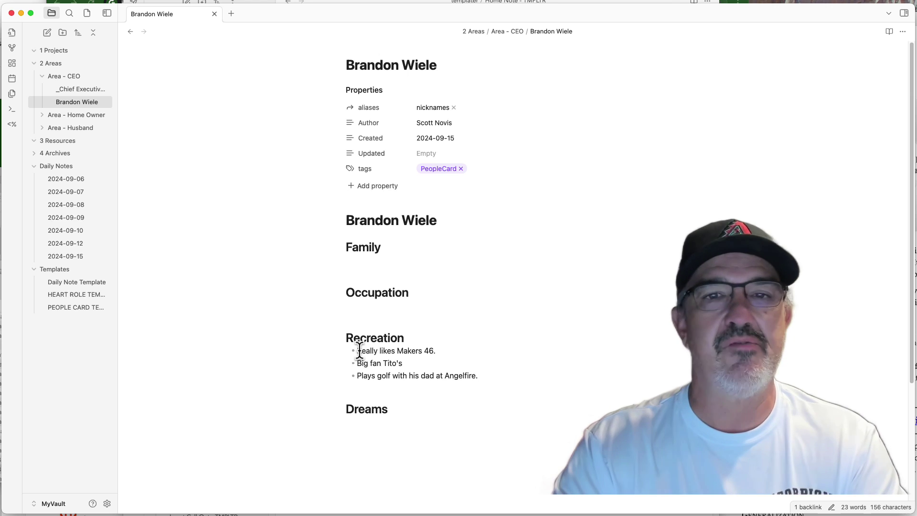
{"action": "key", "text": "BackSpace"}
{"action": "key", "text": "BackSpace"}
{"action": "key", "text": "BackSpace"}
{"action": "key", "text": "BackSpace"}
{"action": "key", "text": "BackSpace"}
{"action": "key", "text": "BackSpace"}
{"action": "key", "text": "BackSpace"}
{"action": "key", "text": "BackSpace"}
{"action": "key", "text": "BackSpace"}
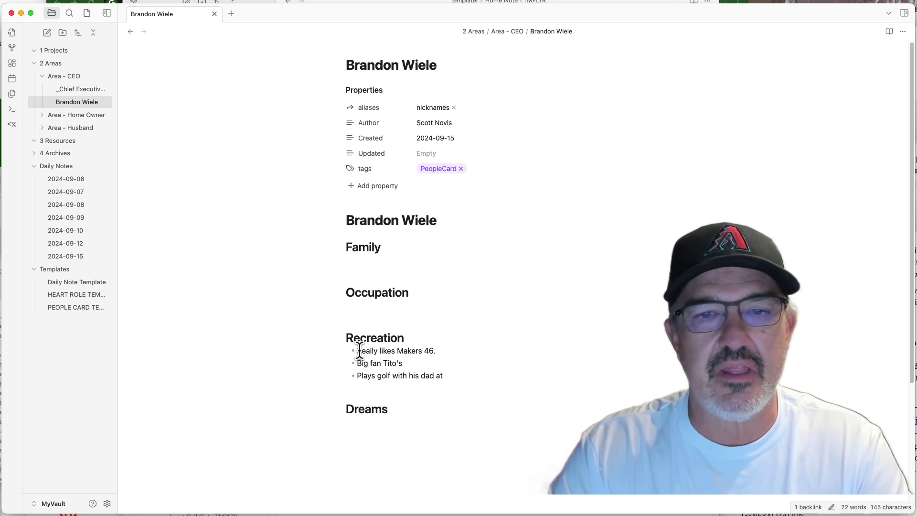
{"action": "key", "text": "BackSpace"}
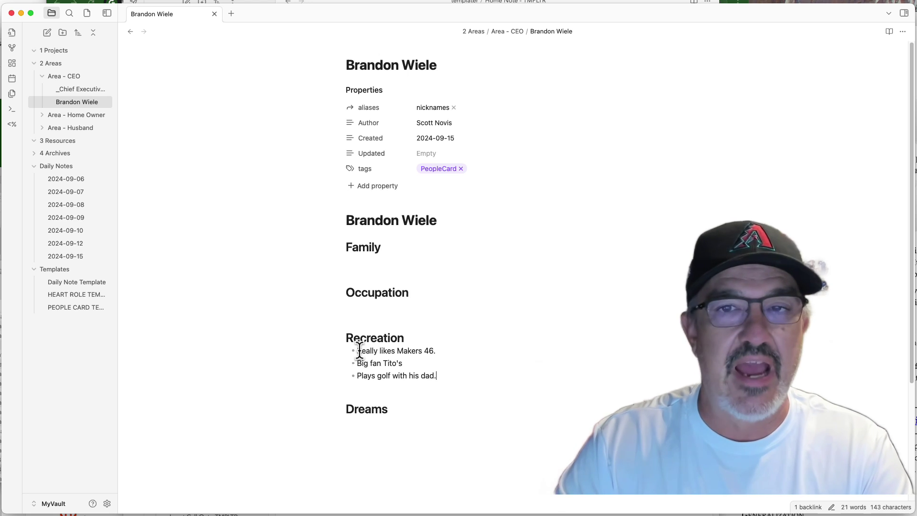
{"action": "key", "text": "Down"}
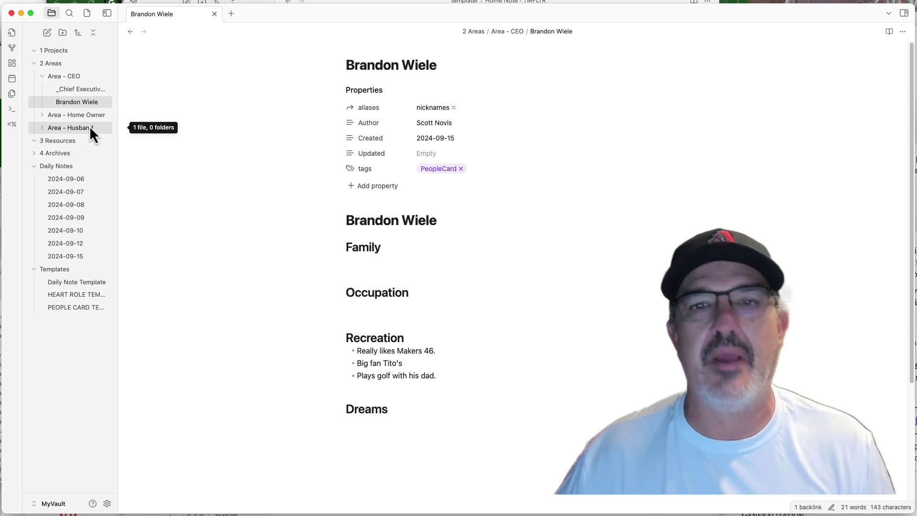
Expand the Area - Husband folder in the file explorer sidebar.
{"action": "left_click", "coordinate": [91, 128]}
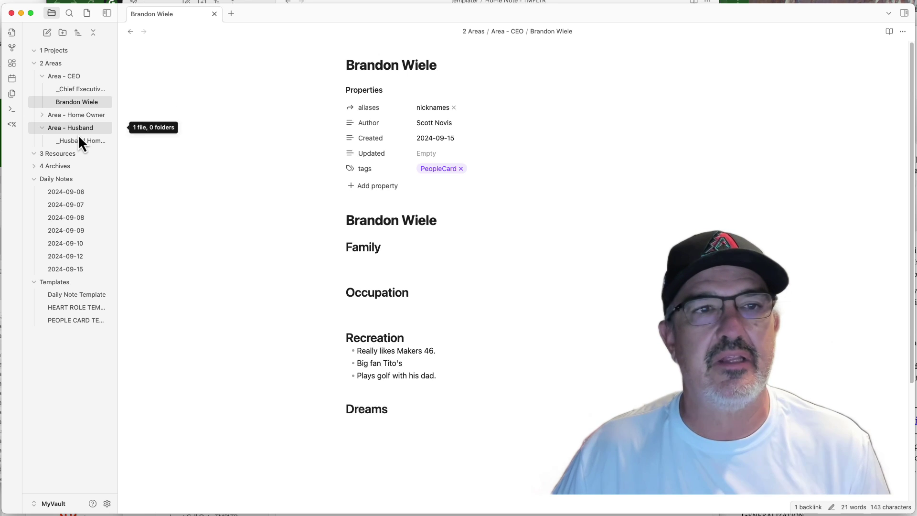
Create a new note in Area - Husband titled with the person's full name.
{"action": "right_click", "coordinate": [77, 133]}
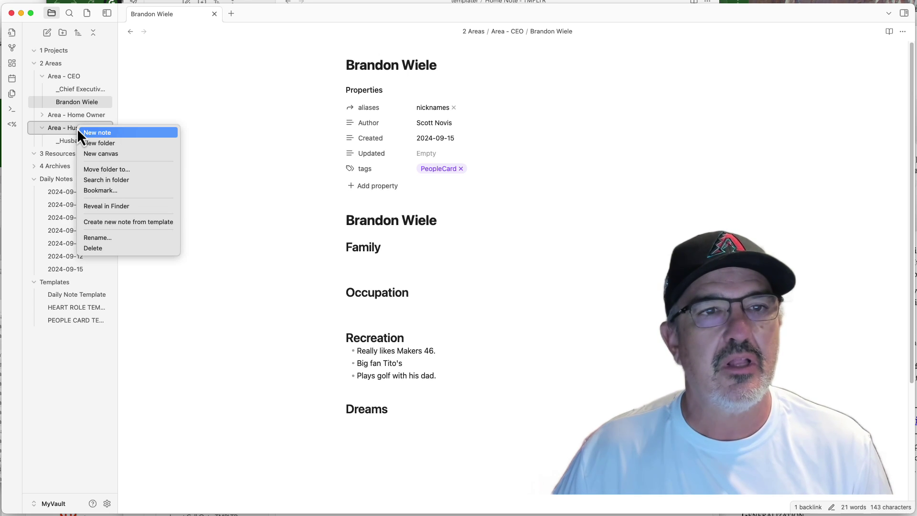
{"action": "left_click", "coordinate": [91, 133]}
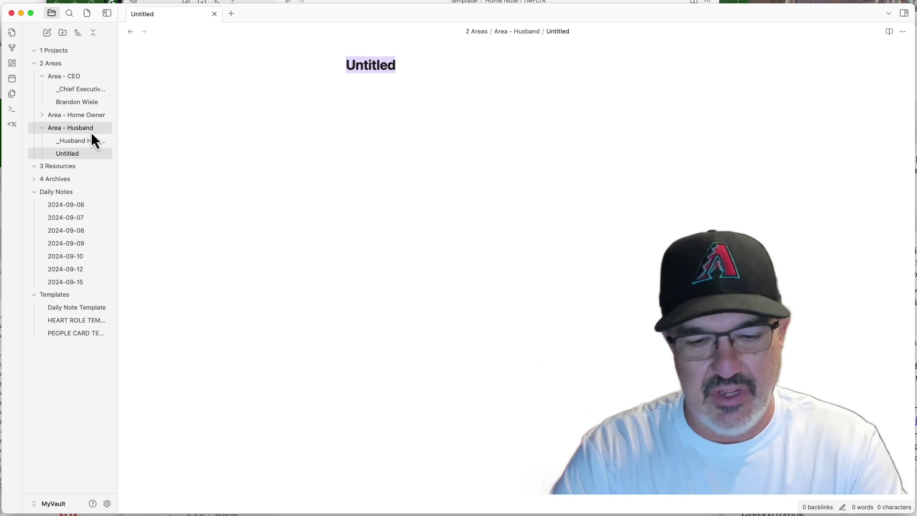
{"action": "key", "text": "Return"}
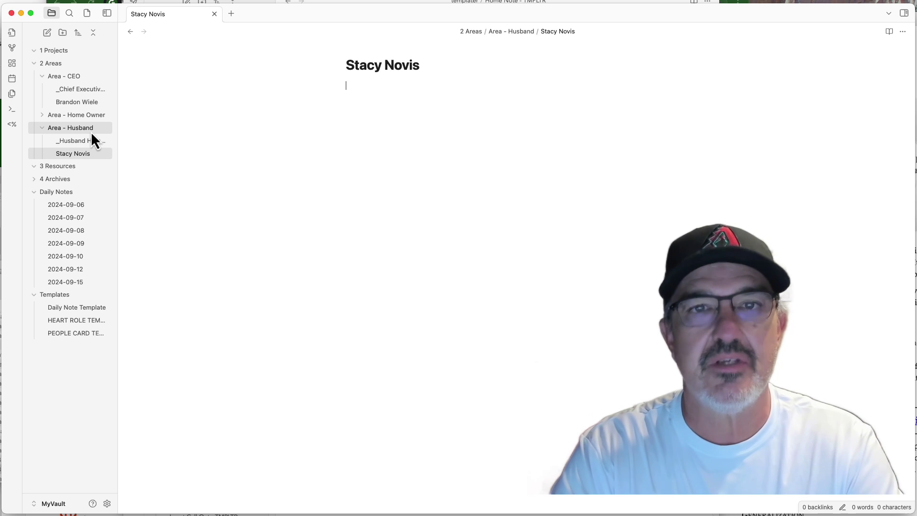
Fill the new note from the PEOPLE CARD TEMPLATE.
{"action": "key", "text": "alt+e"}
{"action": "key", "text": "Down"}
{"action": "key", "text": "Down"}
{"action": "key", "text": "Return"}
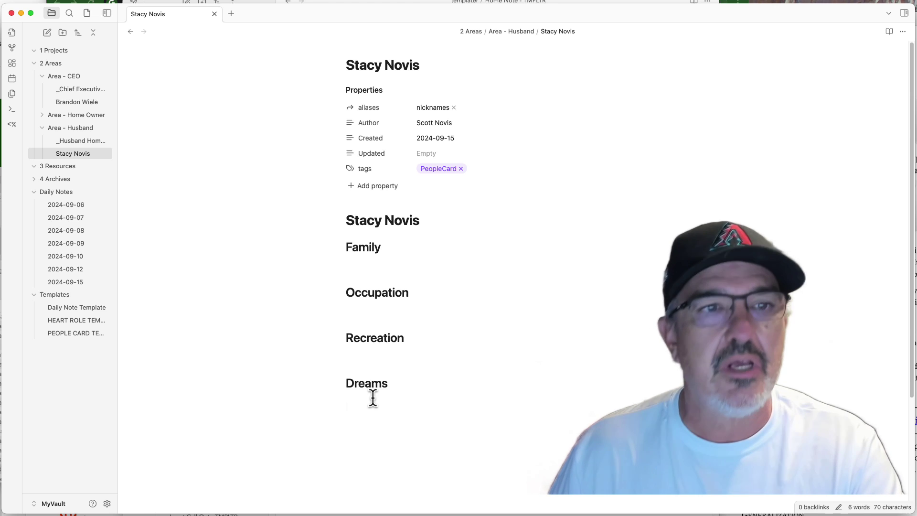
In _Home Owner Note Index, add a link to the new person note in the empty People bullet.
{"action": "left_click", "coordinate": [58, 118]}
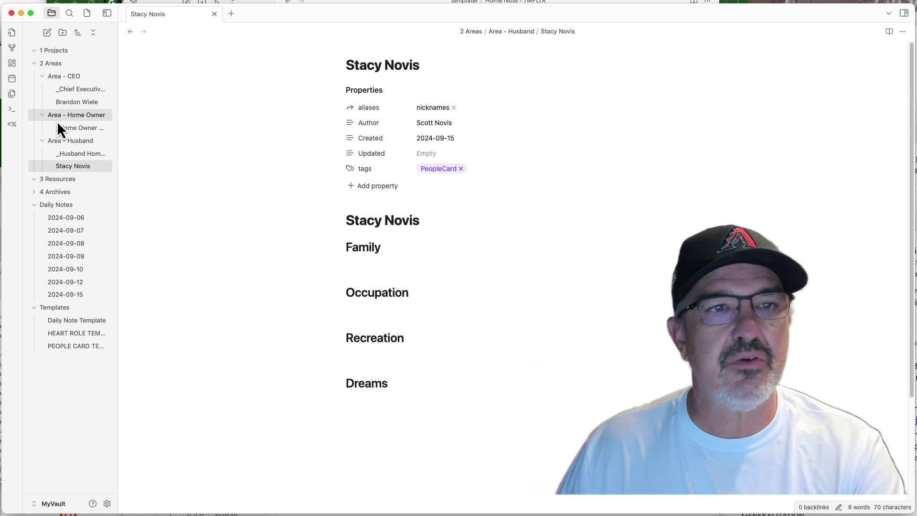
{"action": "left_click", "coordinate": [59, 129]}
{"action": "scroll", "coordinate": [411, 292], "scroll_direction": "down", "scroll_amount": 5}
{"action": "scroll", "coordinate": [415, 293], "scroll_direction": "down", "scroll_amount": 5}
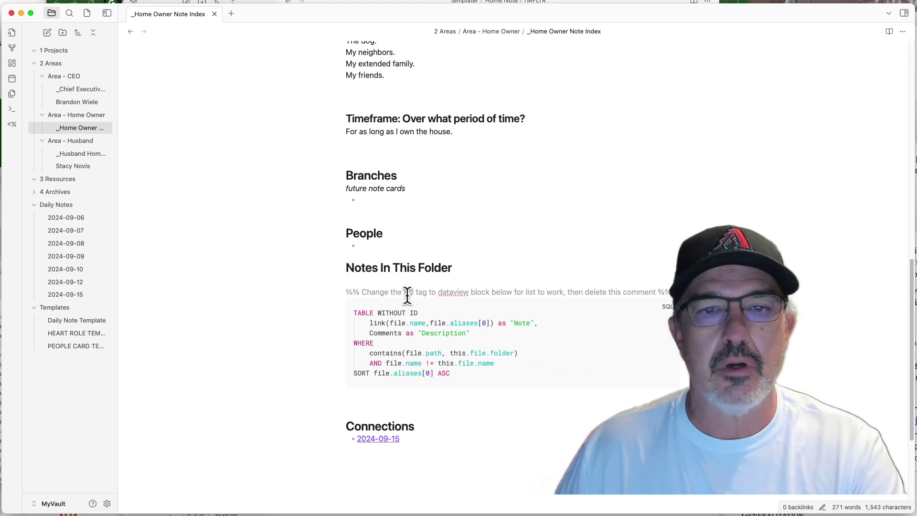
{"action": "left_click", "coordinate": [378, 245]}
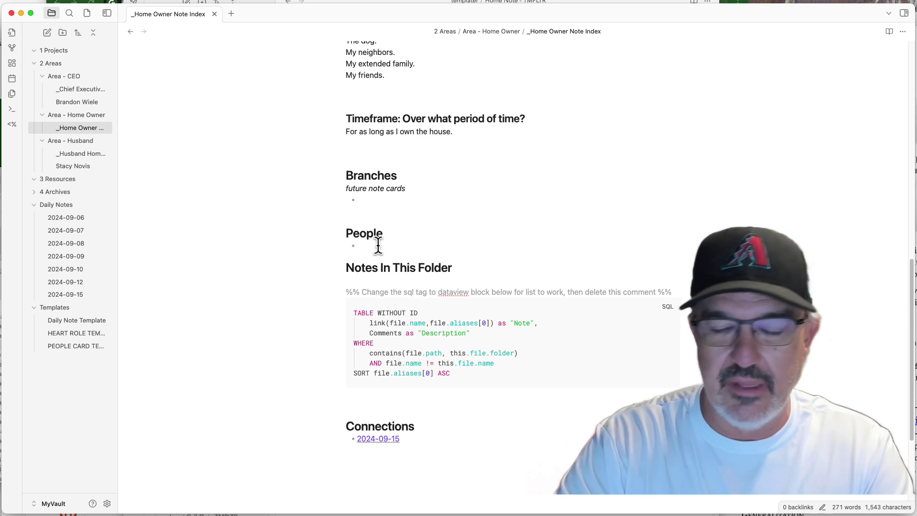
{"action": "type", "text": "[[s"}
{"action": "key", "text": "Return"}
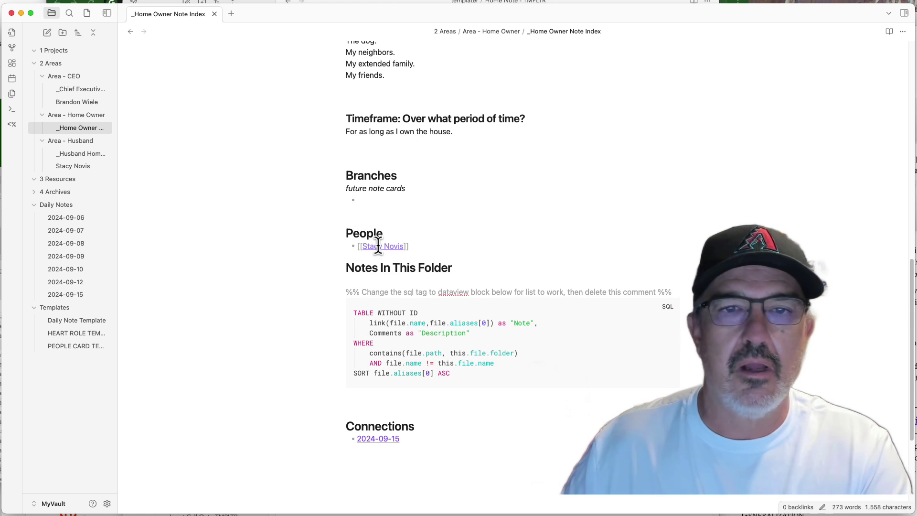
{"action": "left_click", "coordinate": [428, 199]}
Follow the new link to the person note and show its backlinks in the right sidebar.
{"action": "scroll", "coordinate": [439, 201], "scroll_direction": "up", "scroll_amount": 5}
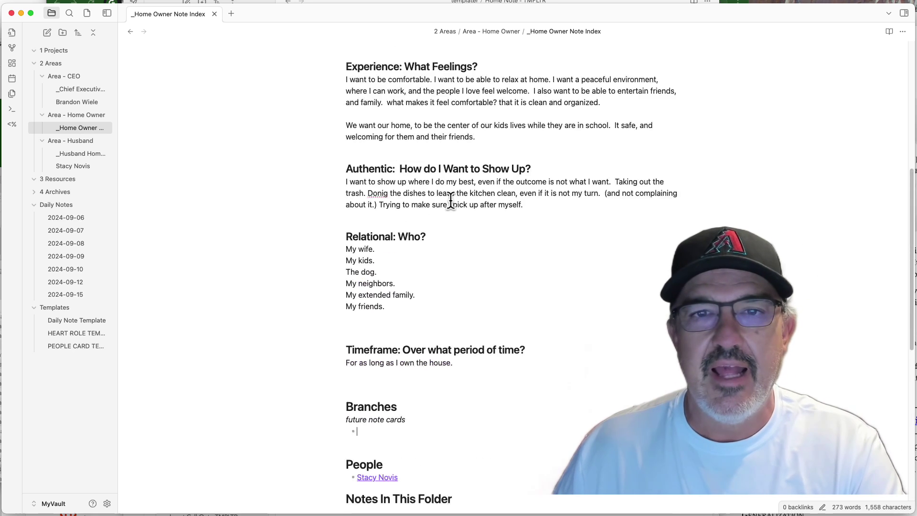
{"action": "scroll", "coordinate": [450, 201], "scroll_direction": "down", "scroll_amount": 5}
{"action": "left_click", "coordinate": [385, 220]}
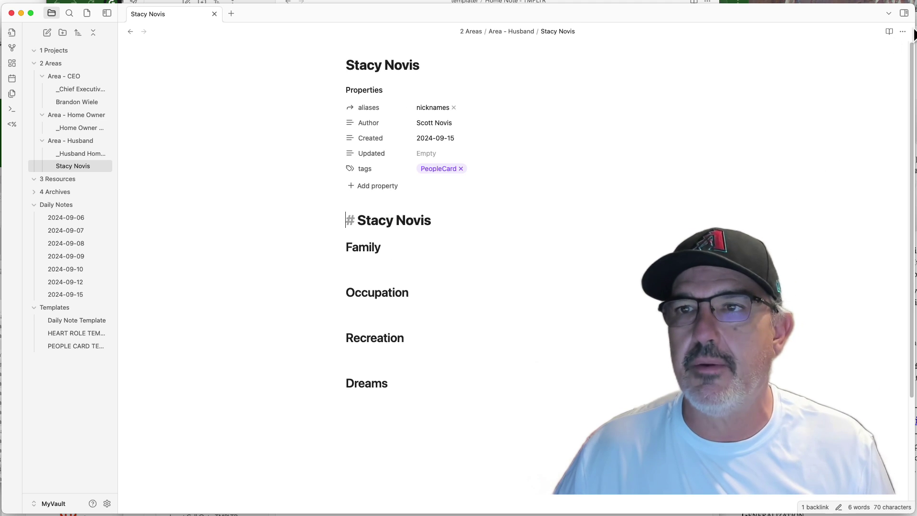
{"action": "left_click", "coordinate": [903, 13]}
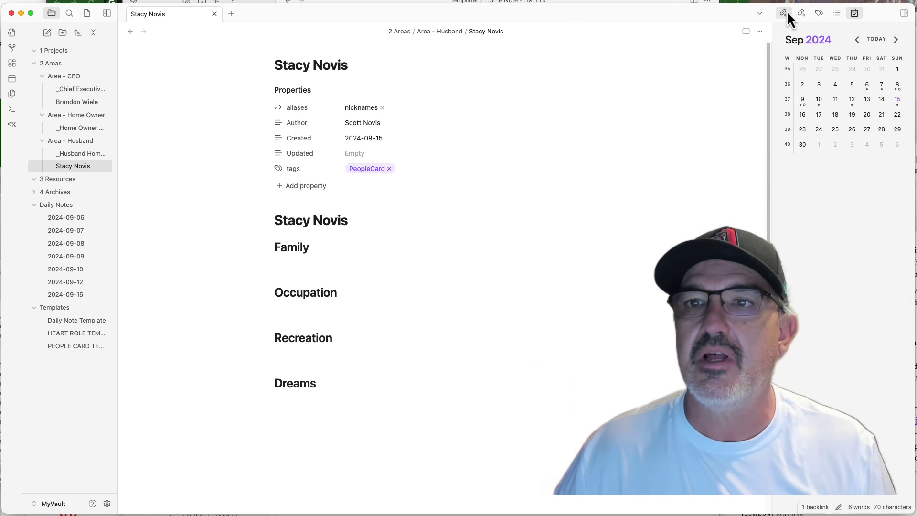
{"action": "left_click", "coordinate": [786, 12]}
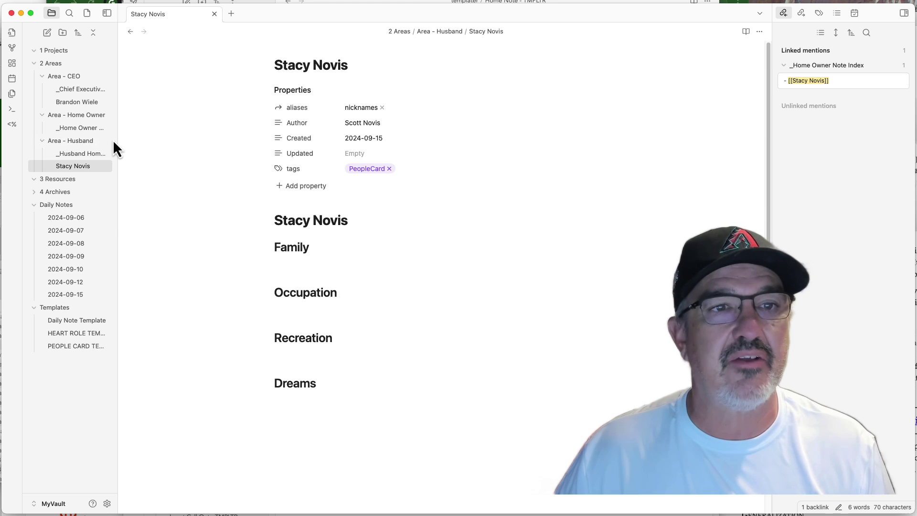
Link the person note from the Branches bullet of _Husband Home Note, then reopen it to see two backlinks.
{"action": "left_click", "coordinate": [91, 155]}
{"action": "scroll", "coordinate": [280, 309], "scroll_direction": "down", "scroll_amount": 5}
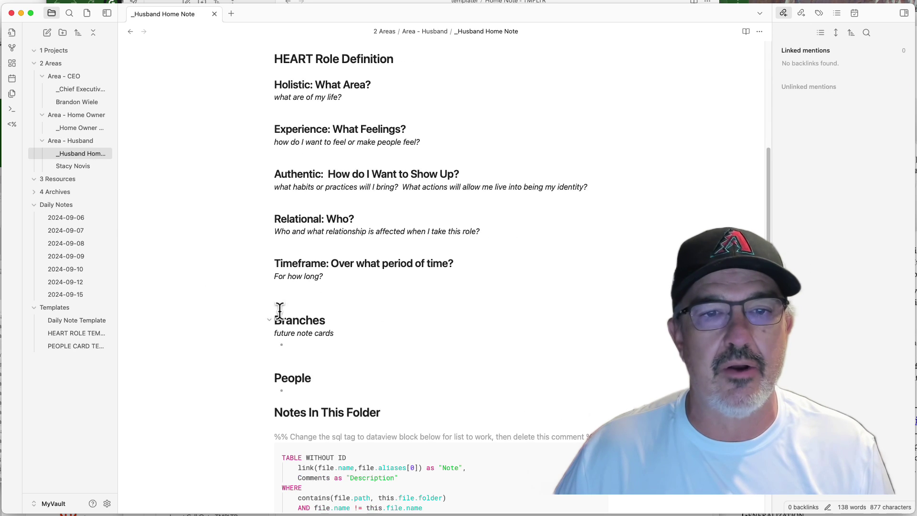
{"action": "left_click", "coordinate": [304, 334]}
{"action": "type", "text": "[[stacy"}
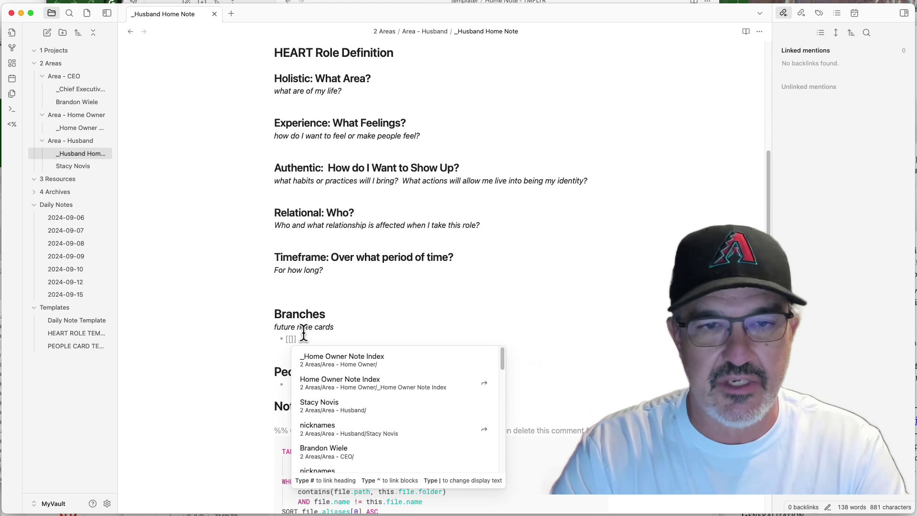
{"action": "key", "text": "Return"}
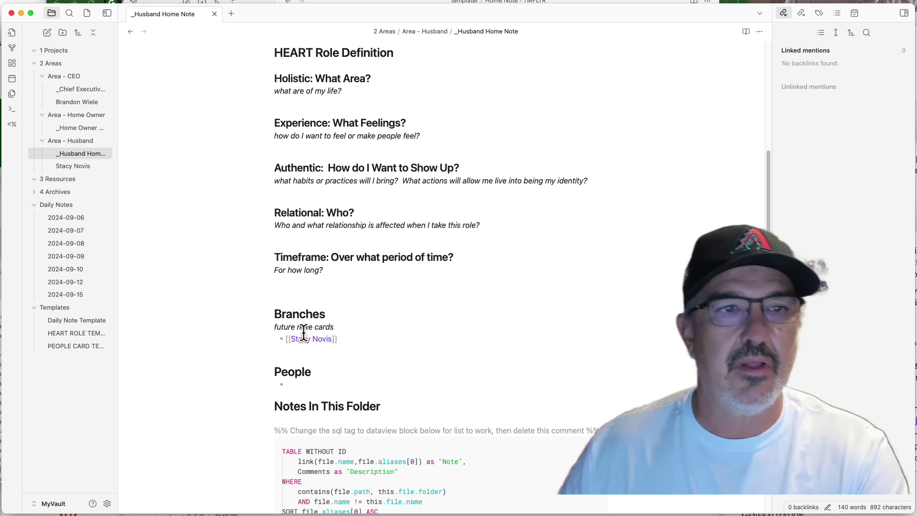
{"action": "left_click", "coordinate": [282, 225]}
{"action": "scroll", "coordinate": [283, 225], "scroll_direction": "up", "scroll_amount": 5}
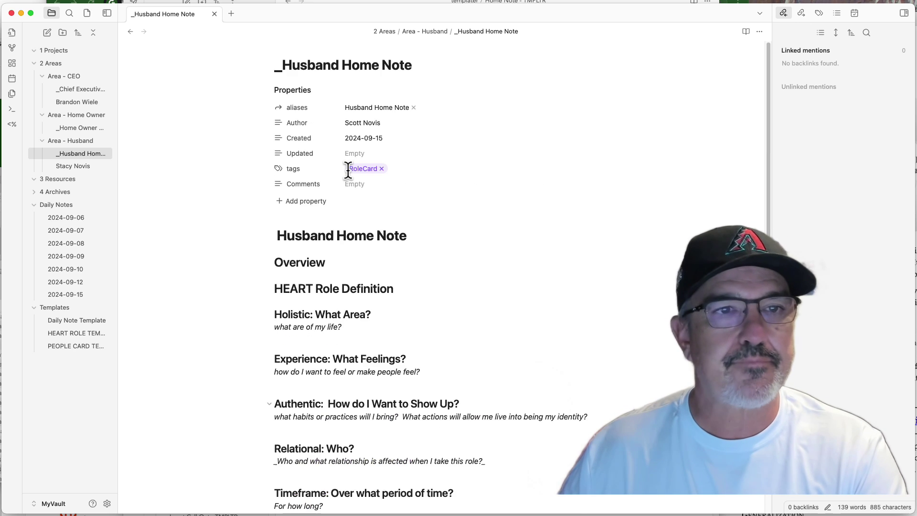
{"action": "left_click", "coordinate": [80, 166]}
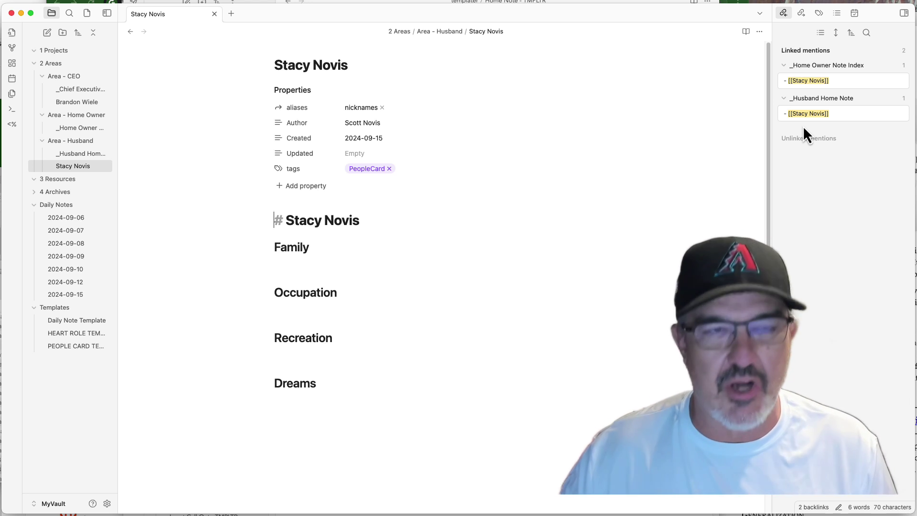
Switch back to _Home Owner Note Index from the file explorer.
{"action": "left_click", "coordinate": [77, 128]}
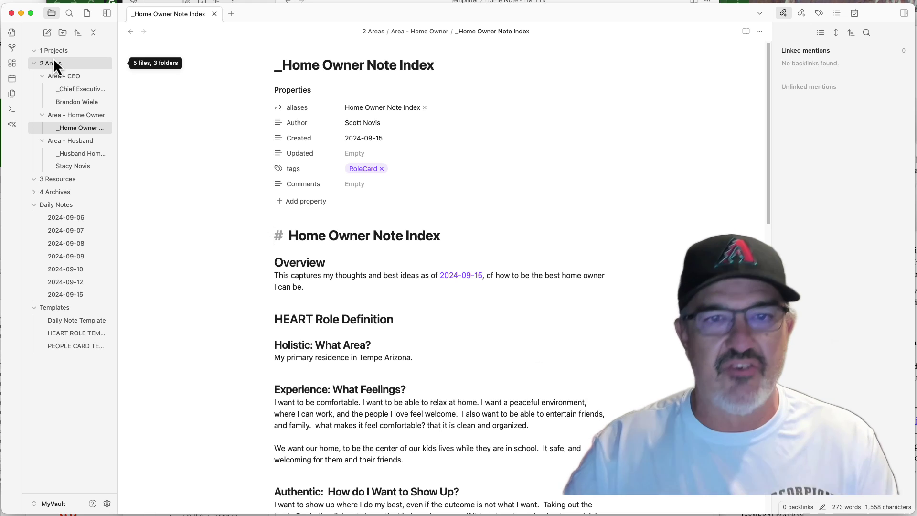
Fix the misspelling 'Donig' to 'Doing' in the Authentic section using the spelling suggestion.
{"action": "scroll", "coordinate": [307, 237], "scroll_direction": "down", "scroll_amount": 5}
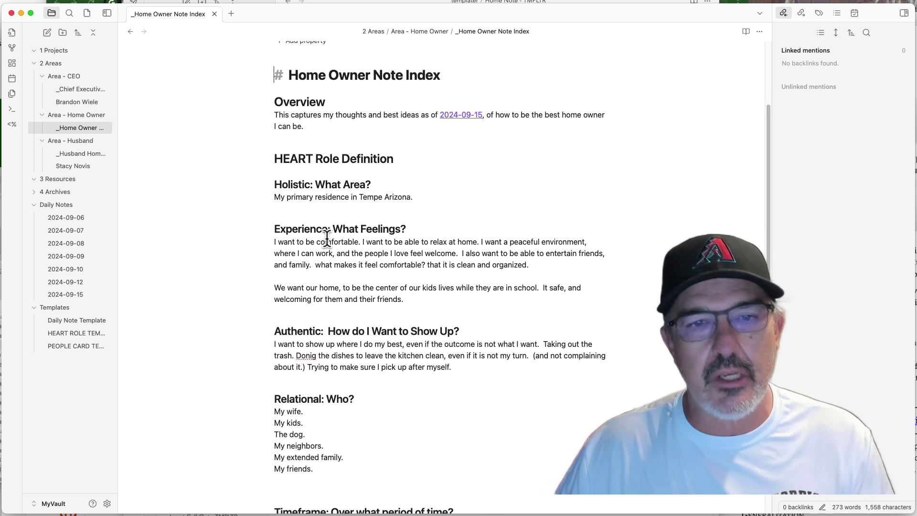
{"action": "left_click", "coordinate": [306, 357]}
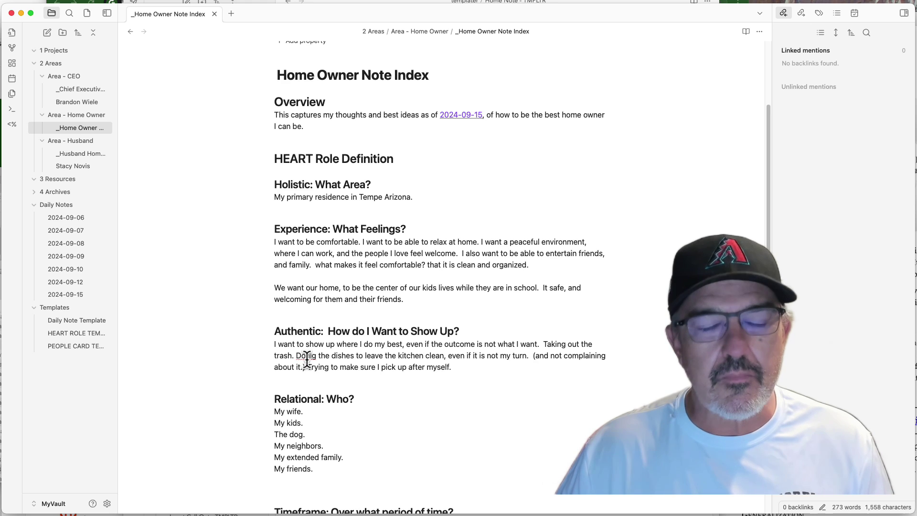
{"action": "right_click", "coordinate": [307, 357]}
{"action": "left_click", "coordinate": [287, 373]}
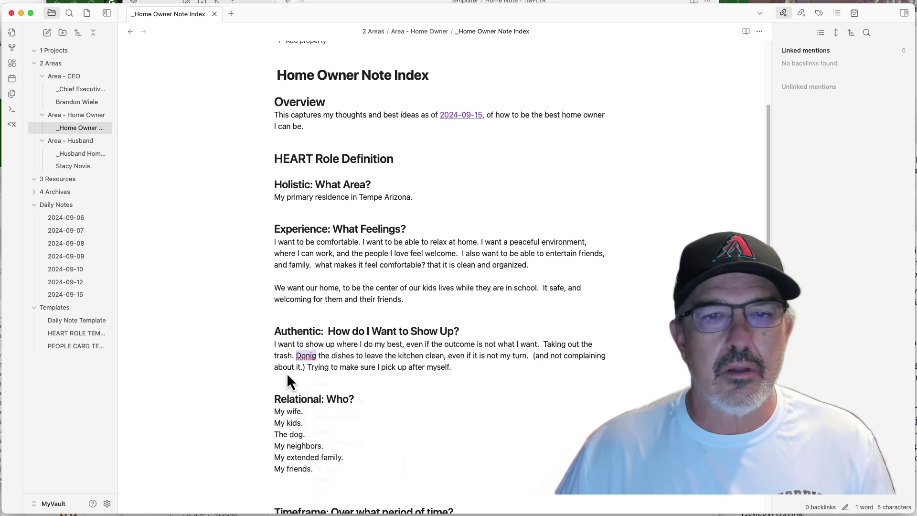